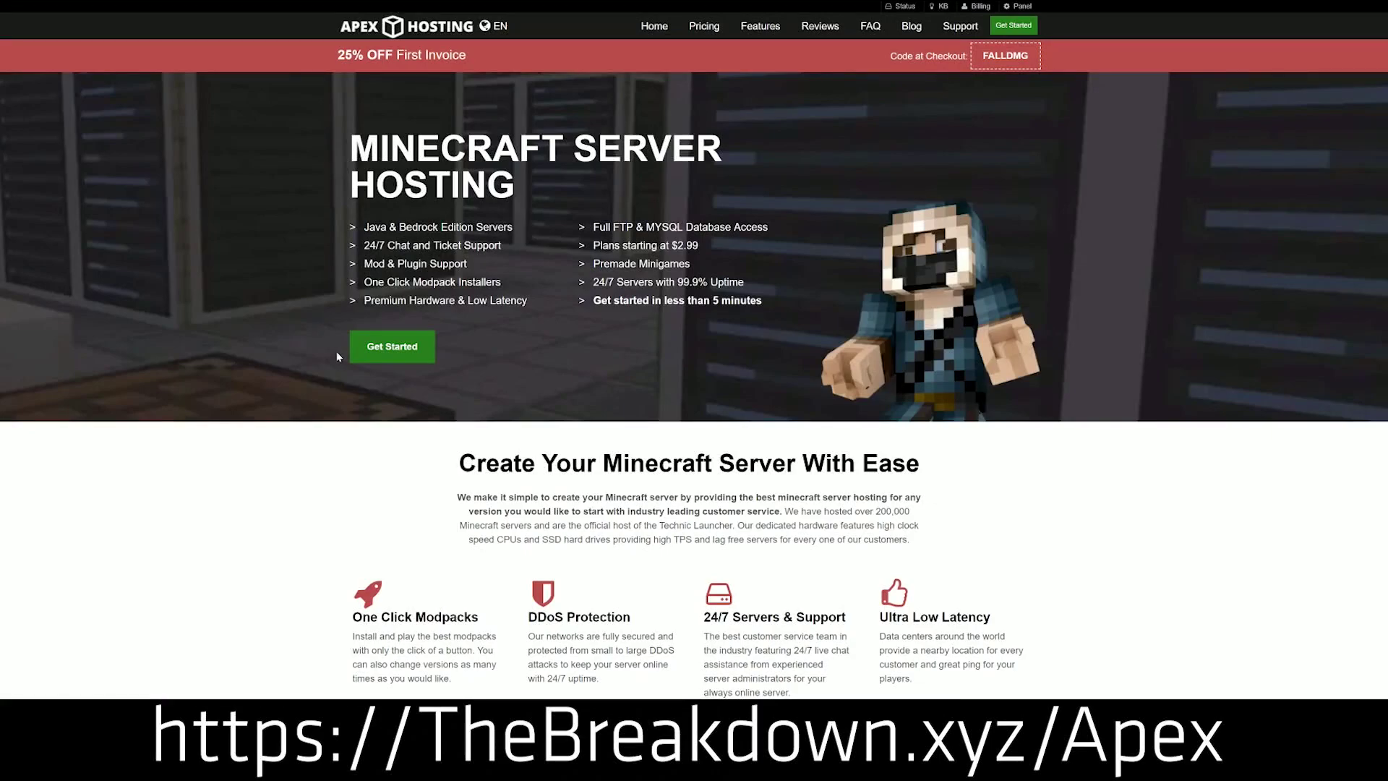
Step: Review the Apex Hosting feature list, highlighting 24/7 Servers & Support, Automated Backups and Instant Setup
scroll(432, 216, down, 4)
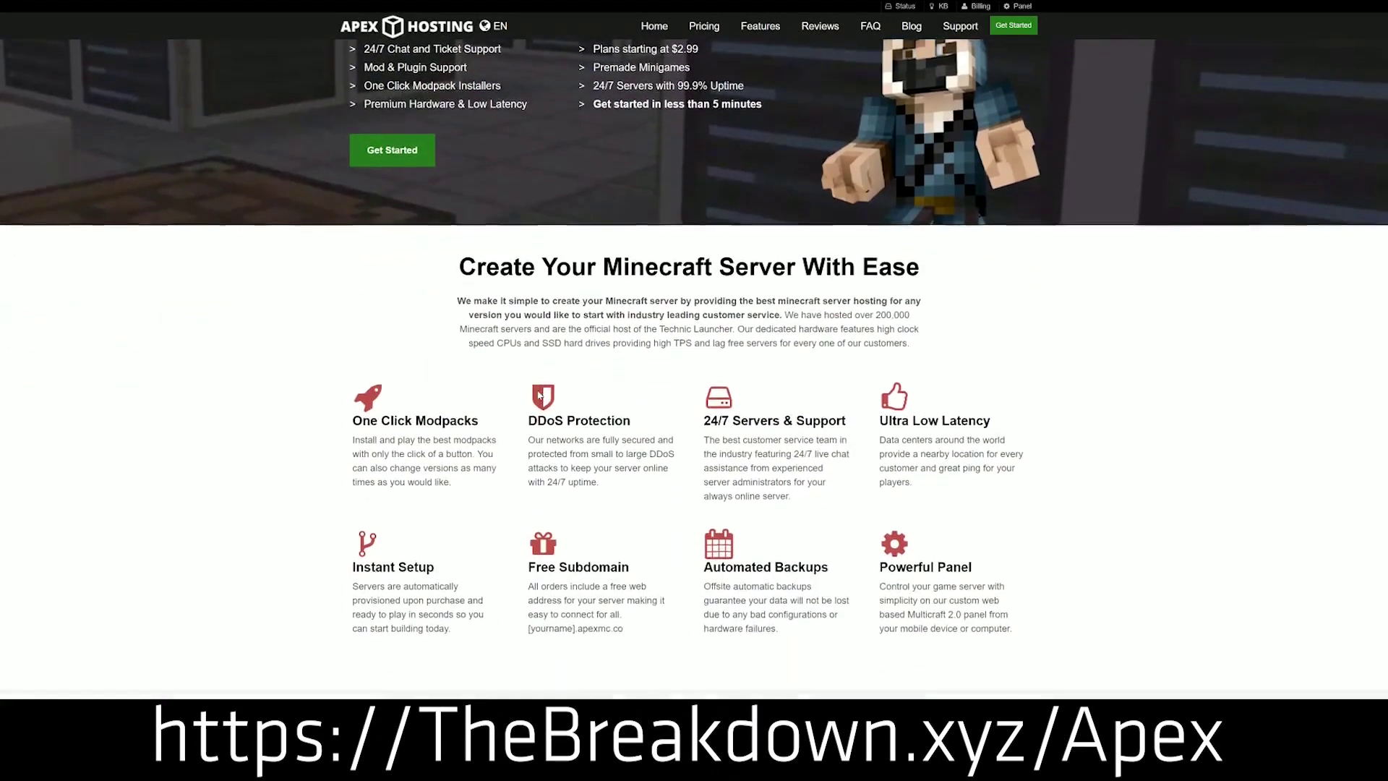
drag(350, 324, 846, 325)
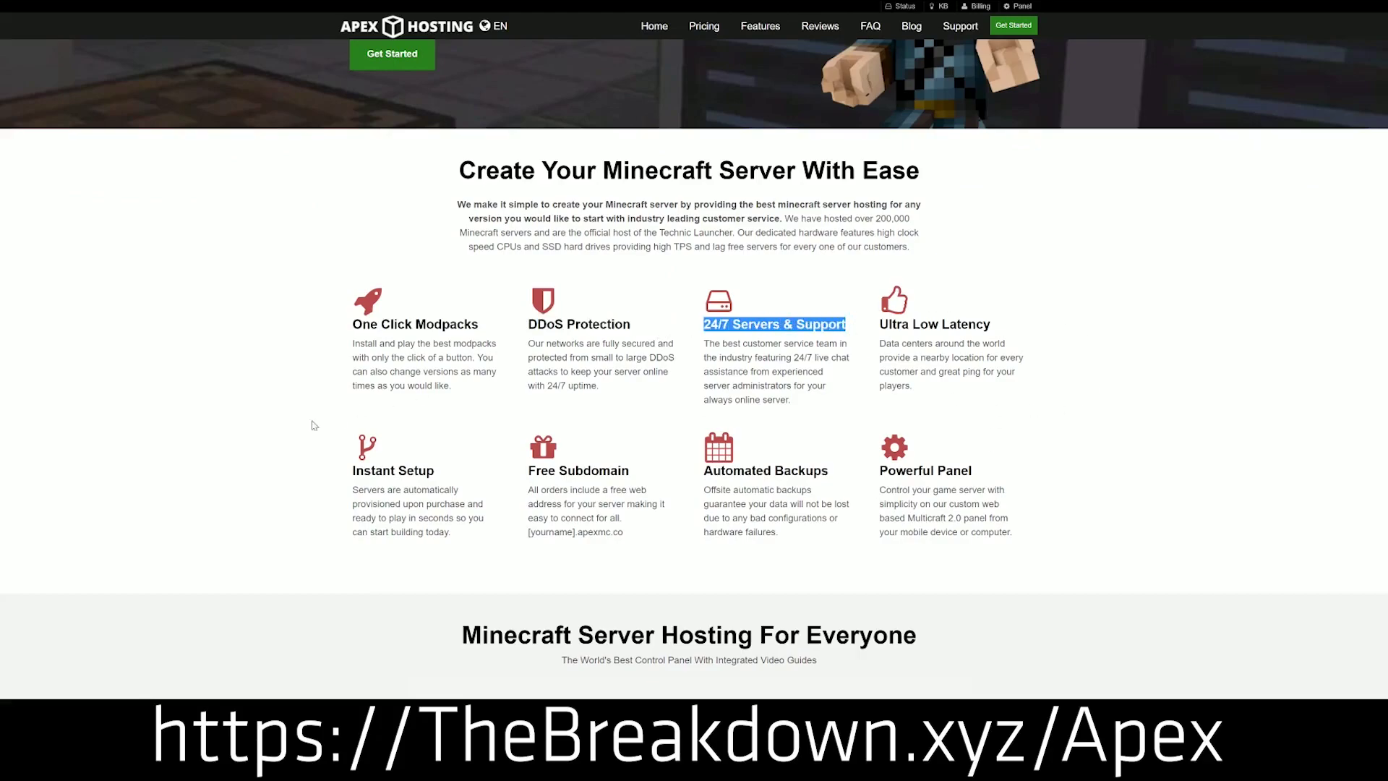
drag(703, 471, 869, 470)
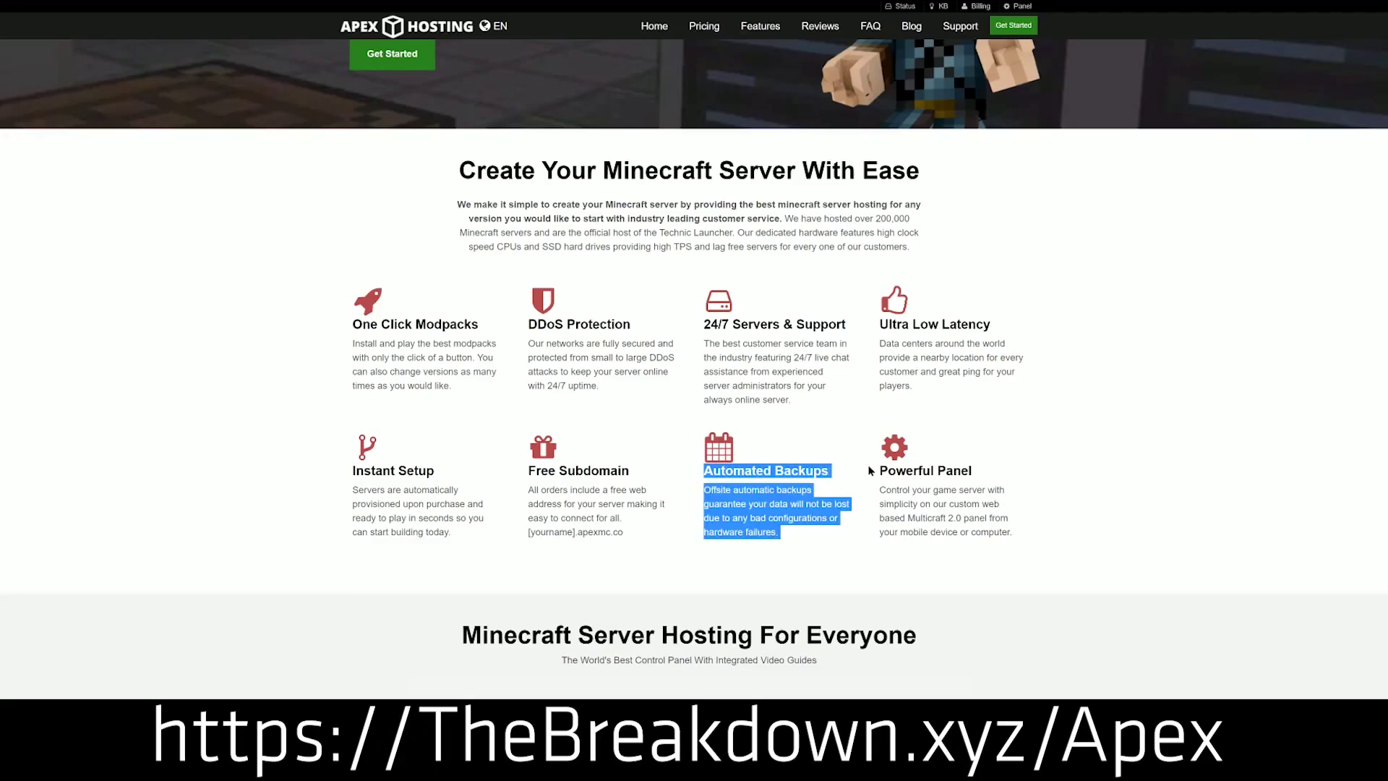
click(644, 475)
drag(451, 533, 352, 470)
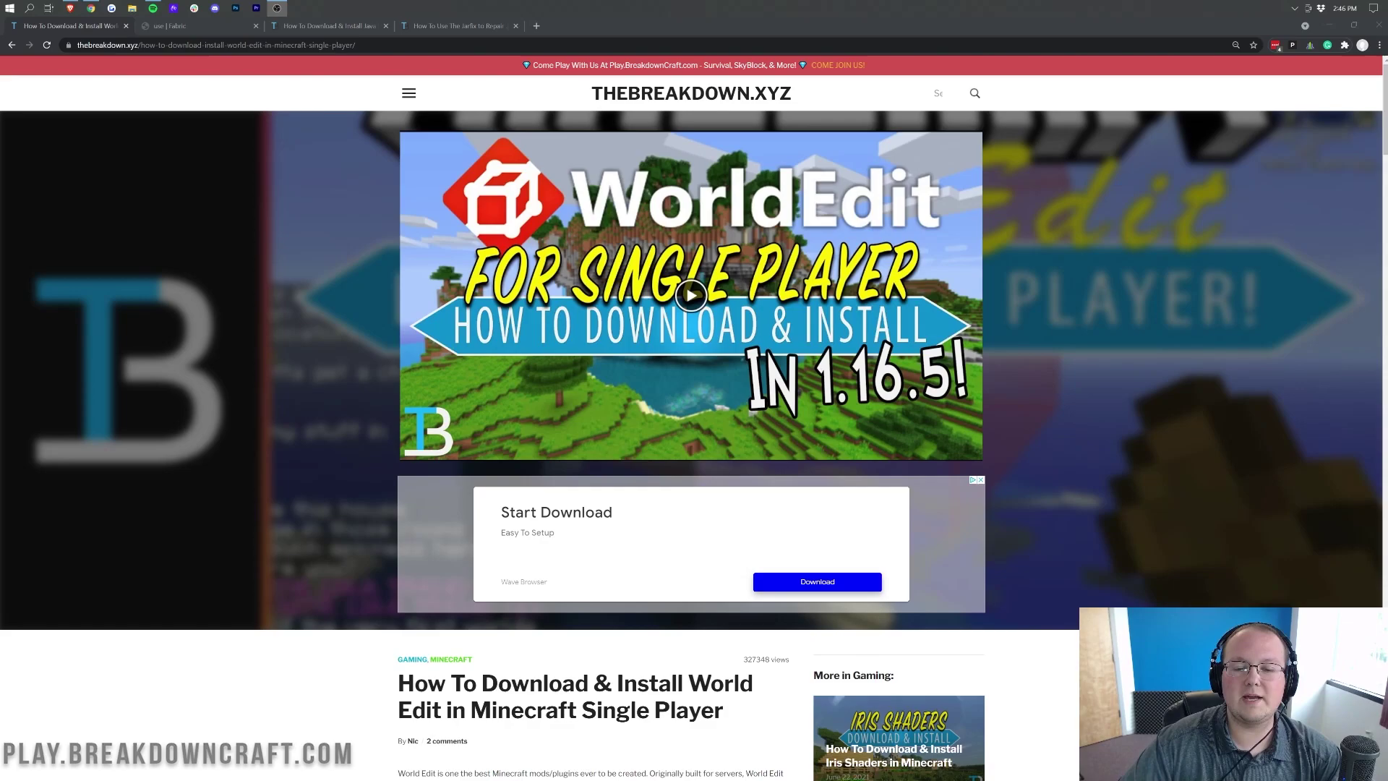
Step: Open the WorldEdit download page from the article on installing World Edit in Minecraft Single Player
scroll(705, 277, down, 9)
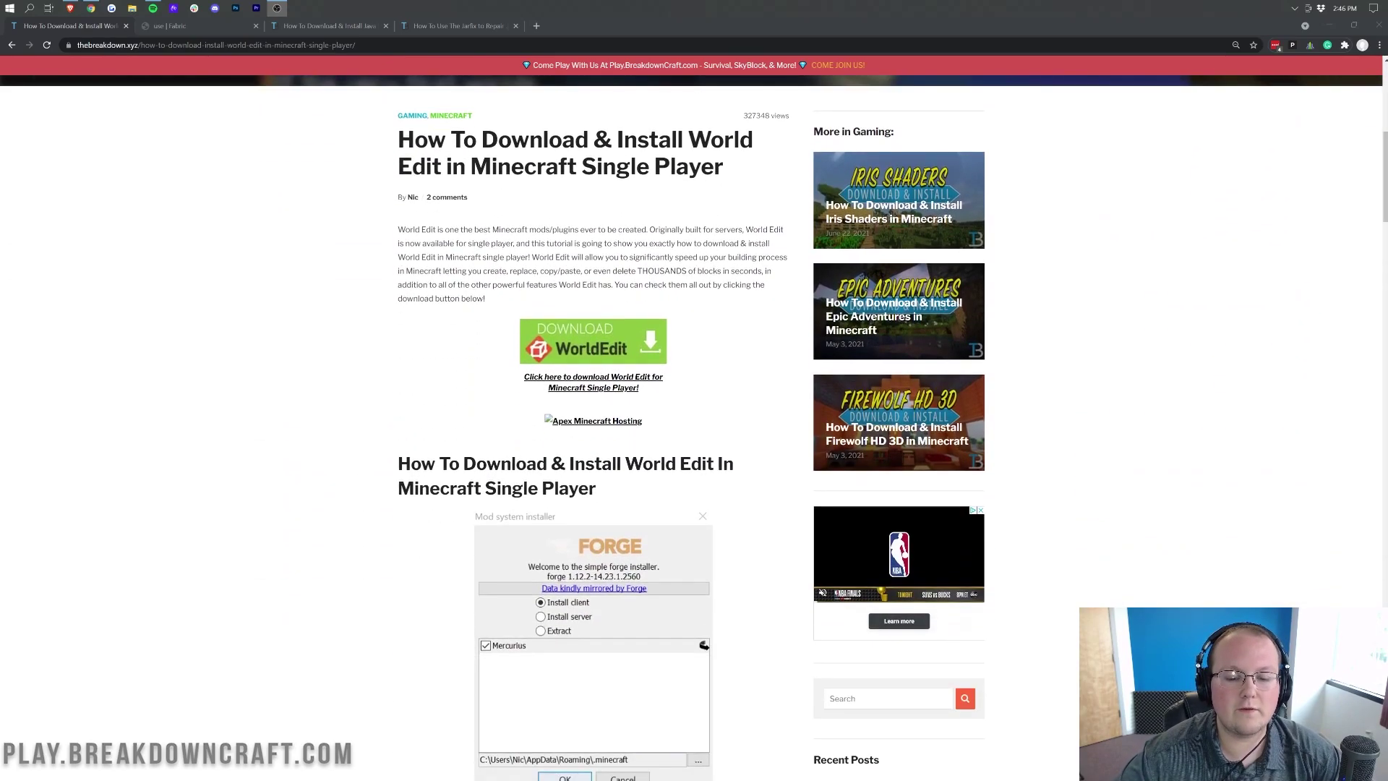
scroll(750, 271, up, 1)
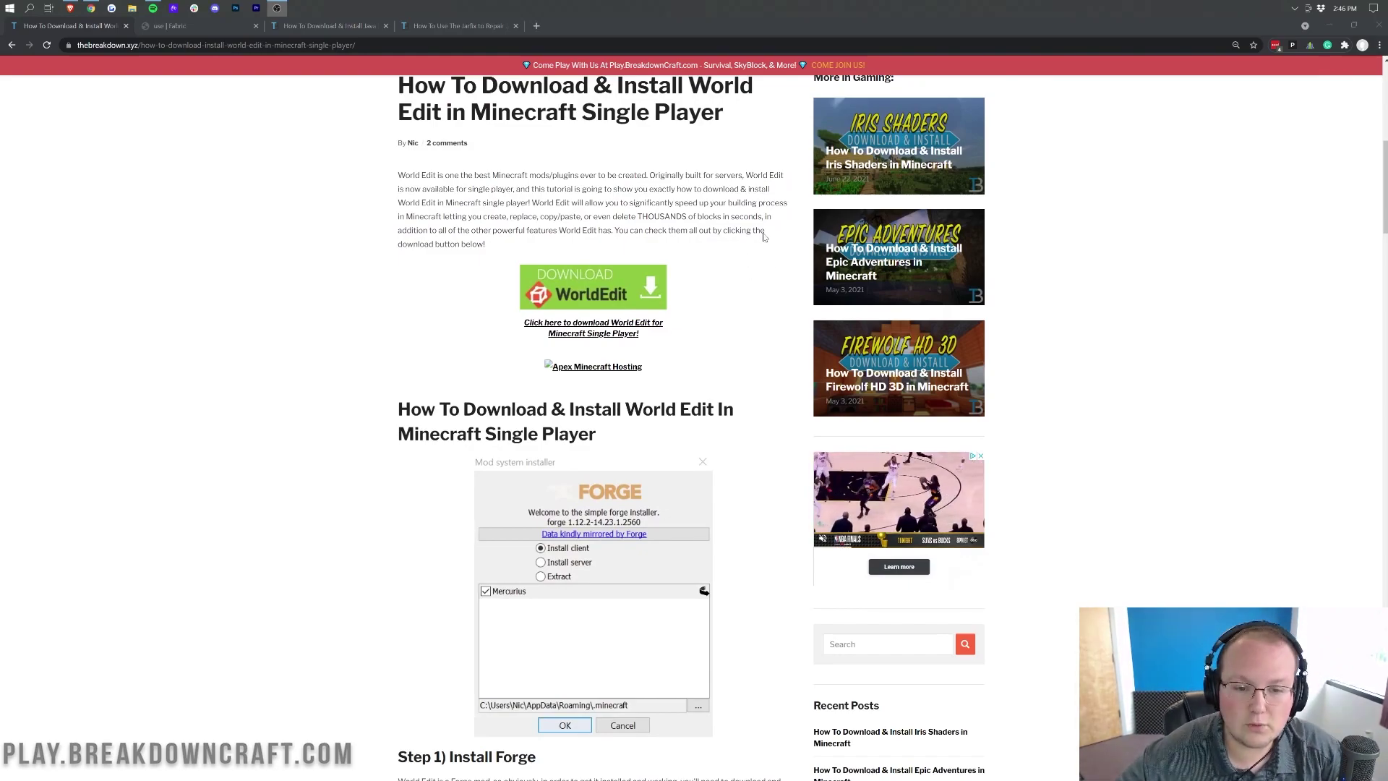
click(580, 288)
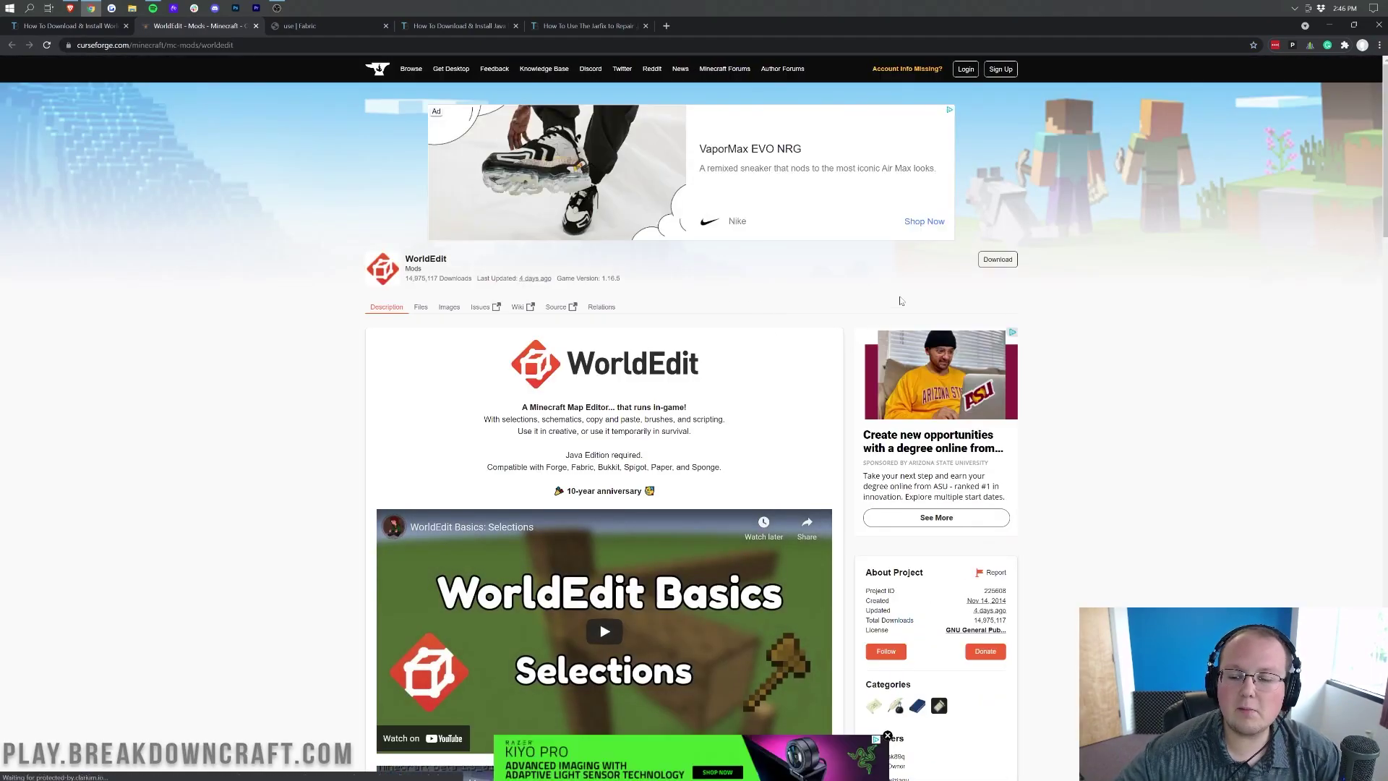
Step: Download the Fabric build of WorldEdit listed under Minecraft 1.17 and keep the flagged .jar file
scroll(913, 314, down, 8)
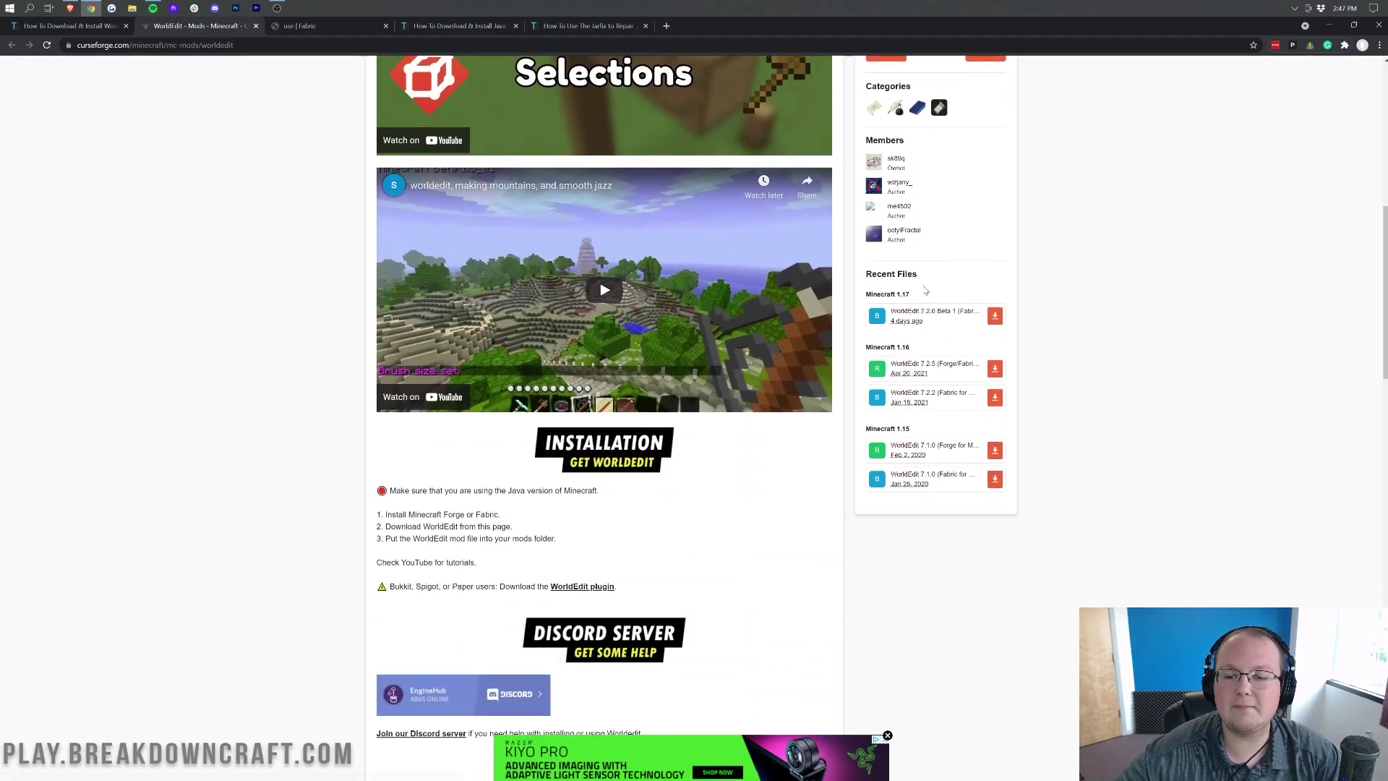
drag(912, 293, 859, 292)
click(926, 293)
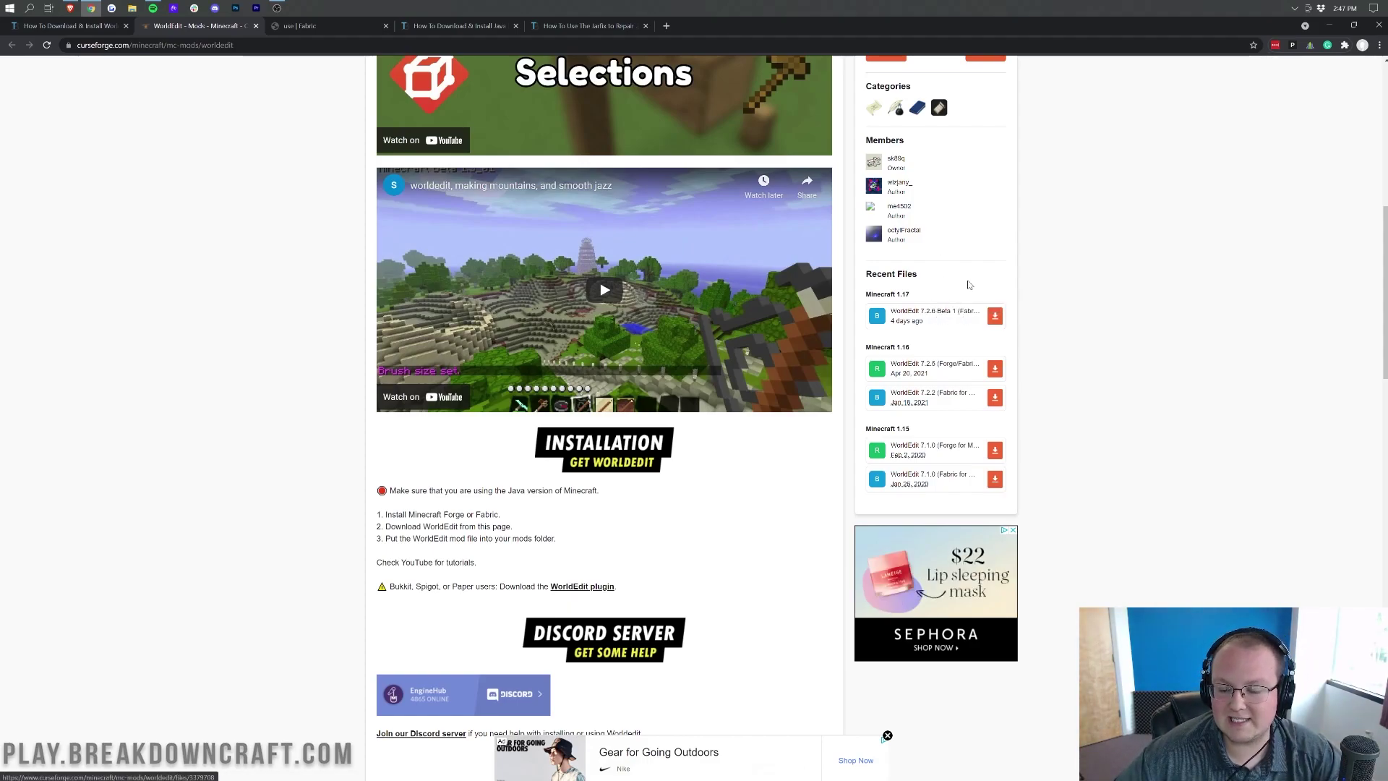
click(995, 317)
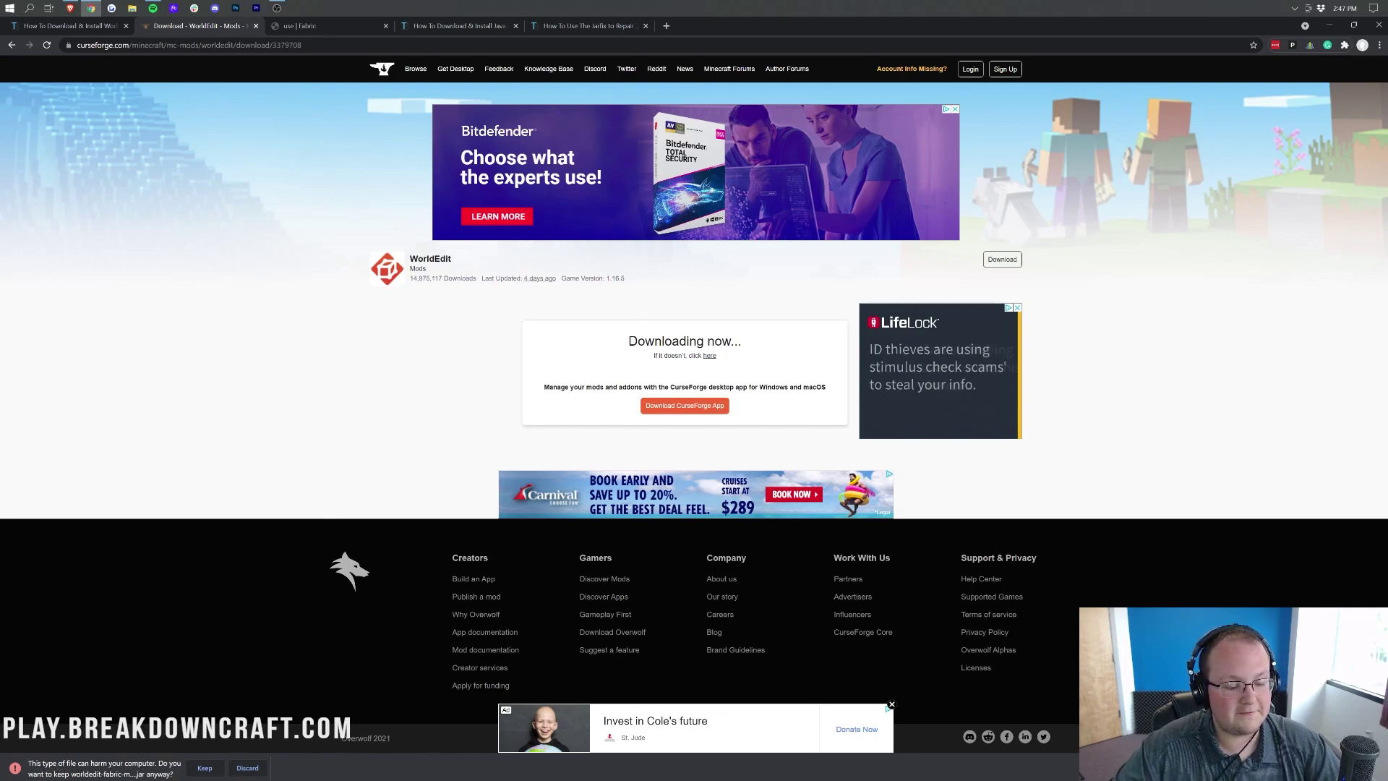
click(205, 772)
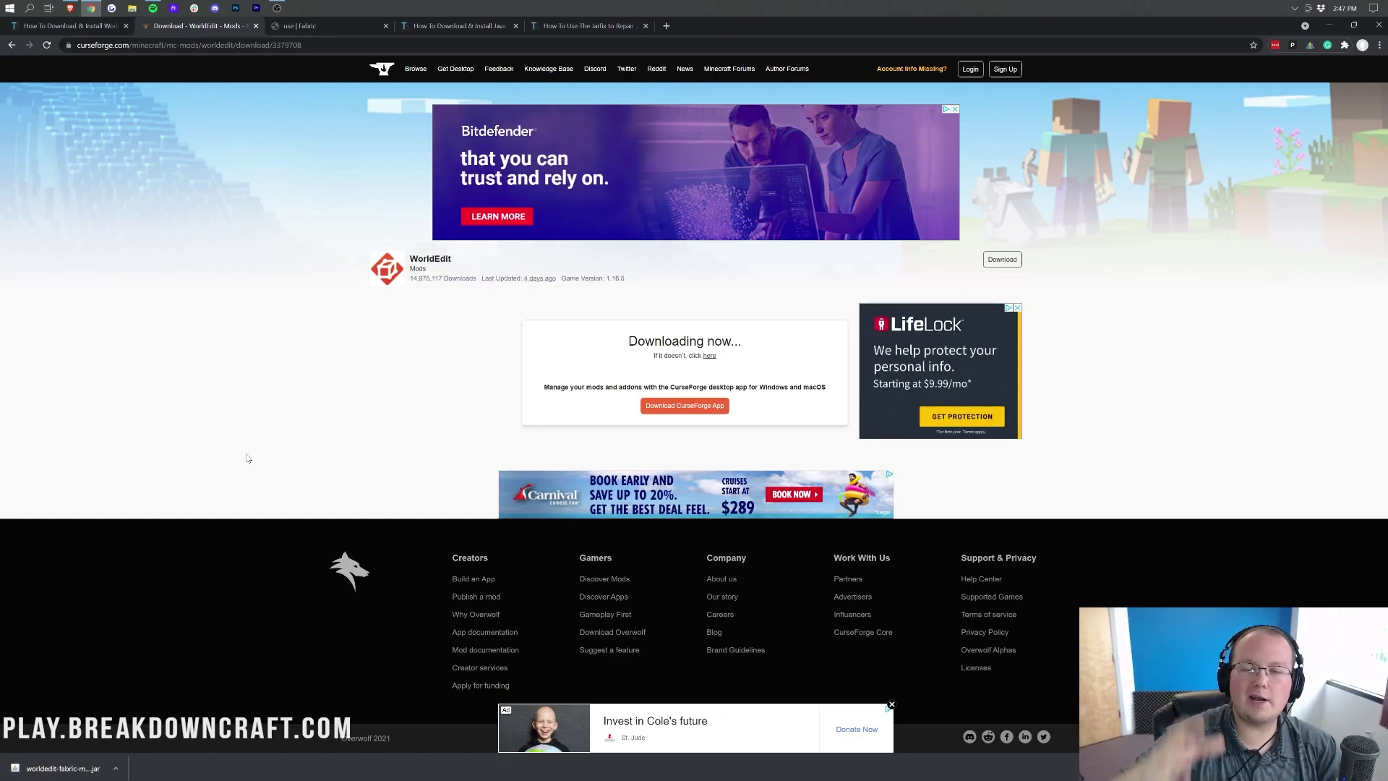
Step: Download the universal .JAR version of the Fabric 0.7.4 installer from fabricmc.net and keep the flagged file
click(304, 25)
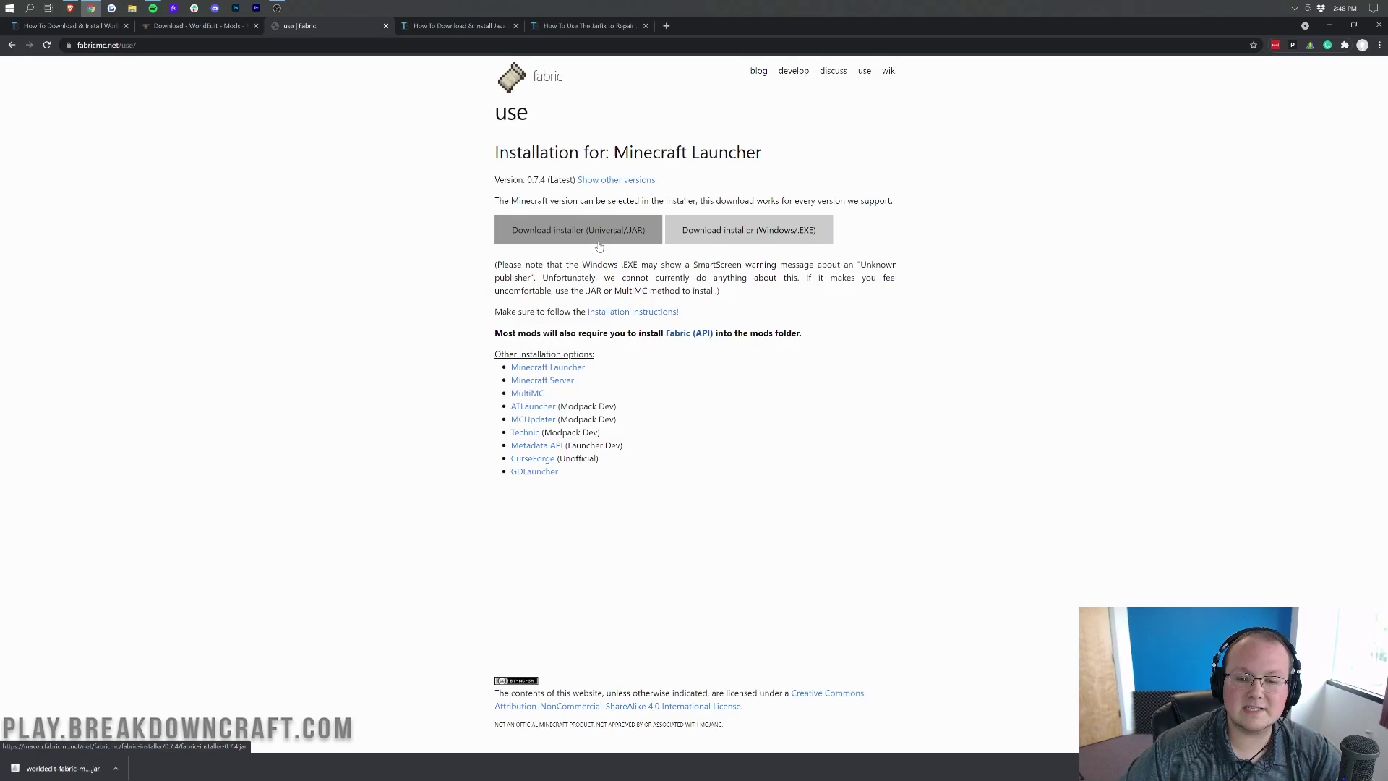
click(620, 236)
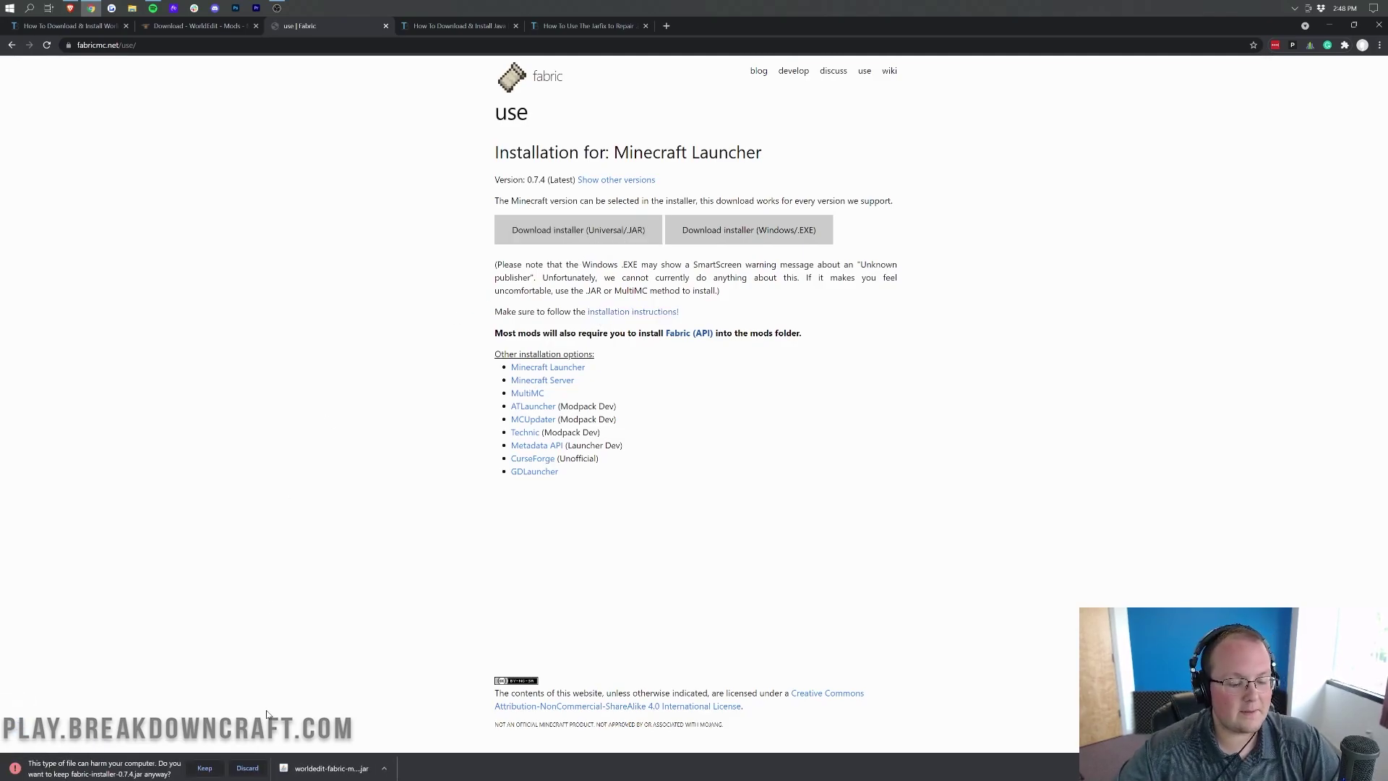
click(204, 772)
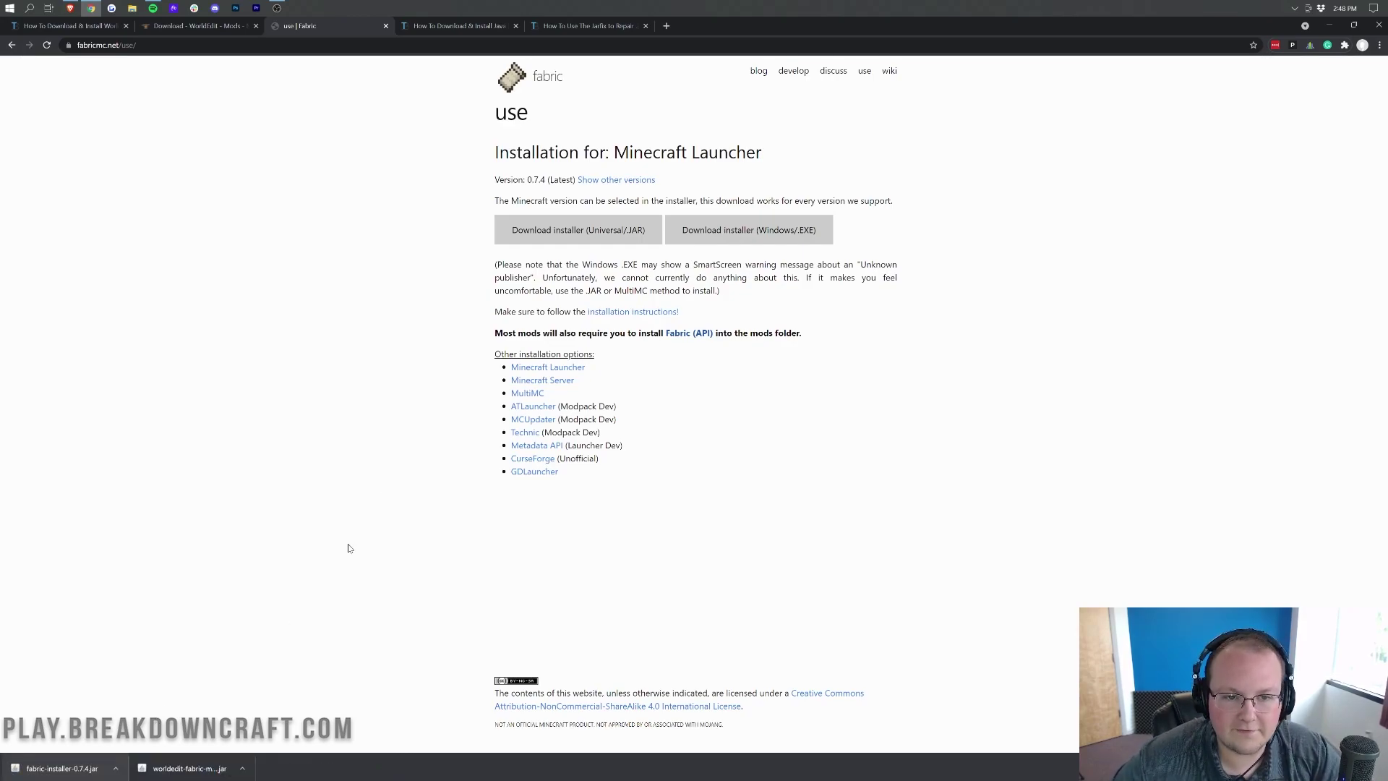
Step: Minimise the browser and place the Fabric installer and WorldEdit .jar files side by side on the desktop
click(477, 25)
click(1329, 26)
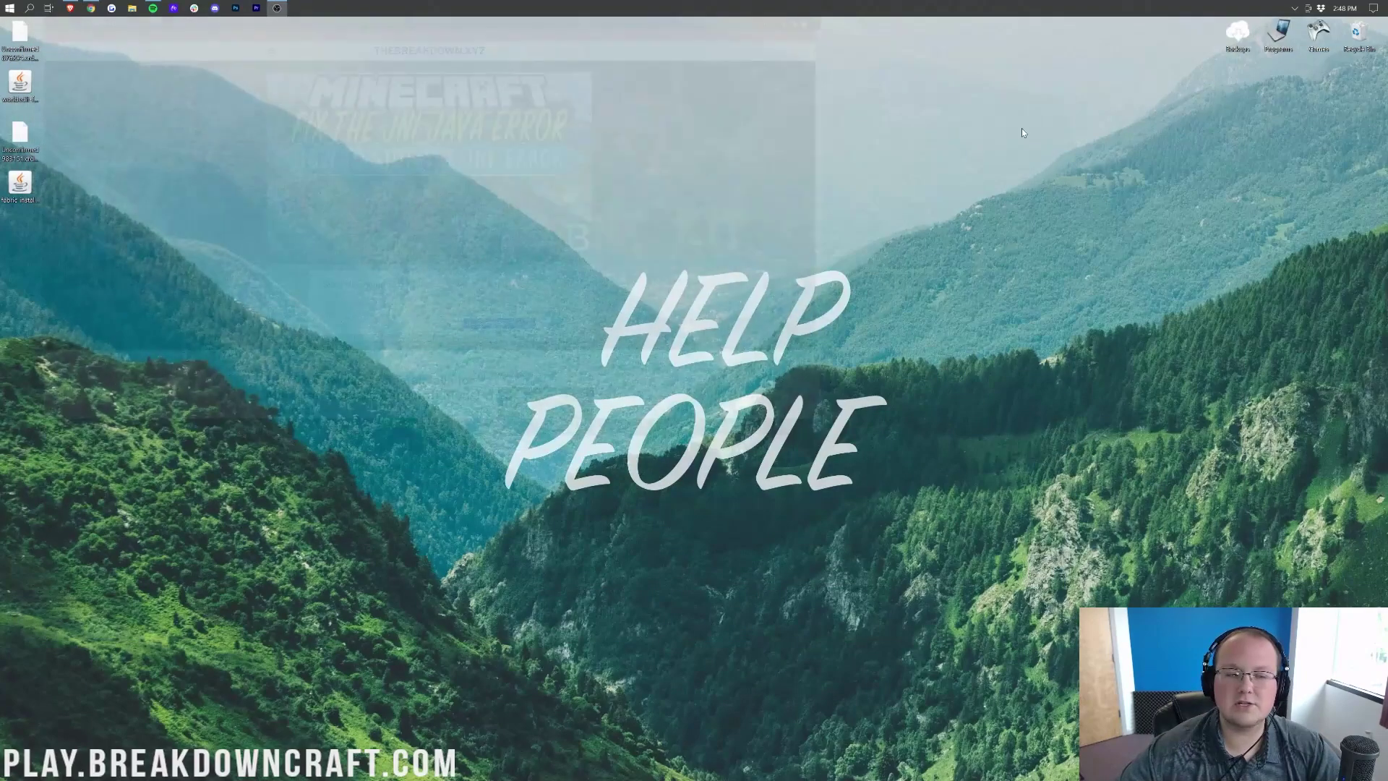
drag(21, 91, 790, 134)
drag(20, 184, 507, 138)
right_click(587, 247)
click(614, 277)
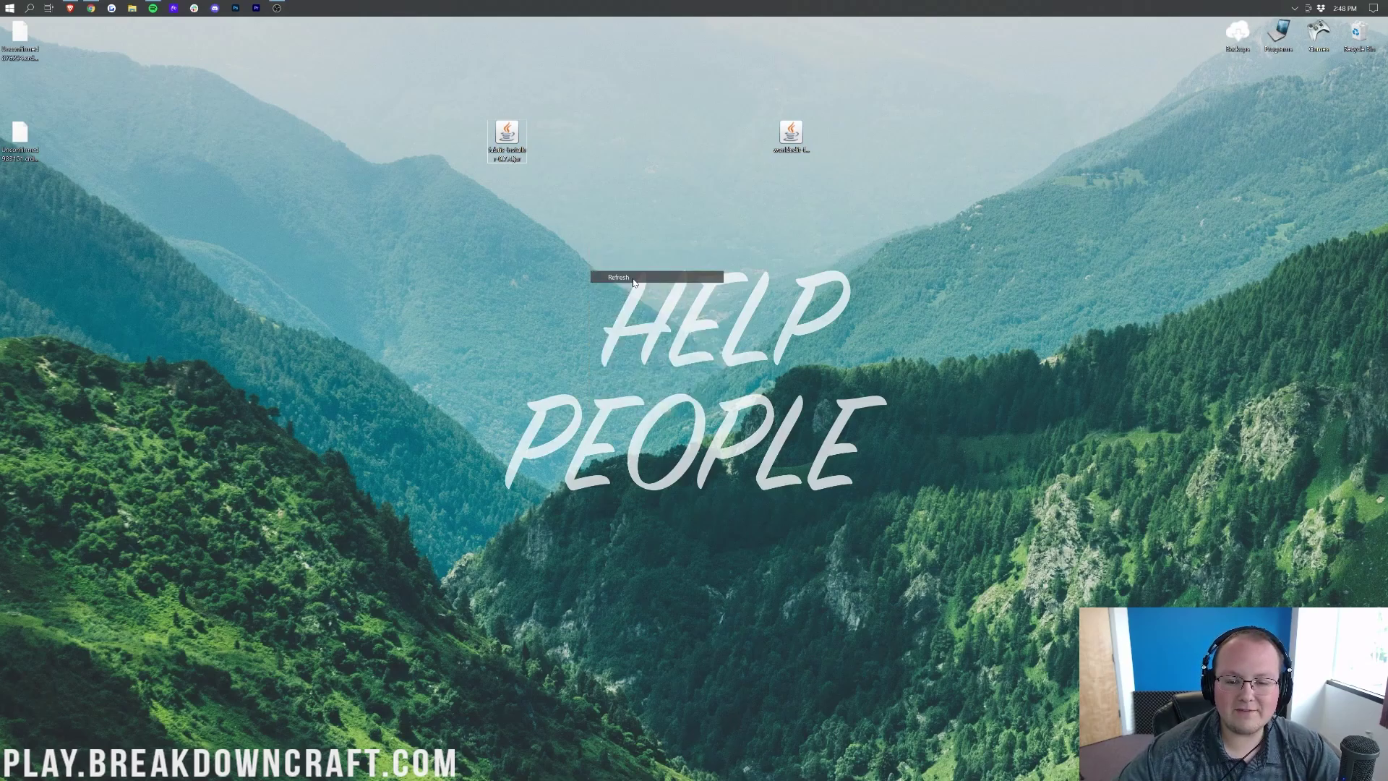
drag(792, 146, 669, 194)
drag(507, 139, 589, 141)
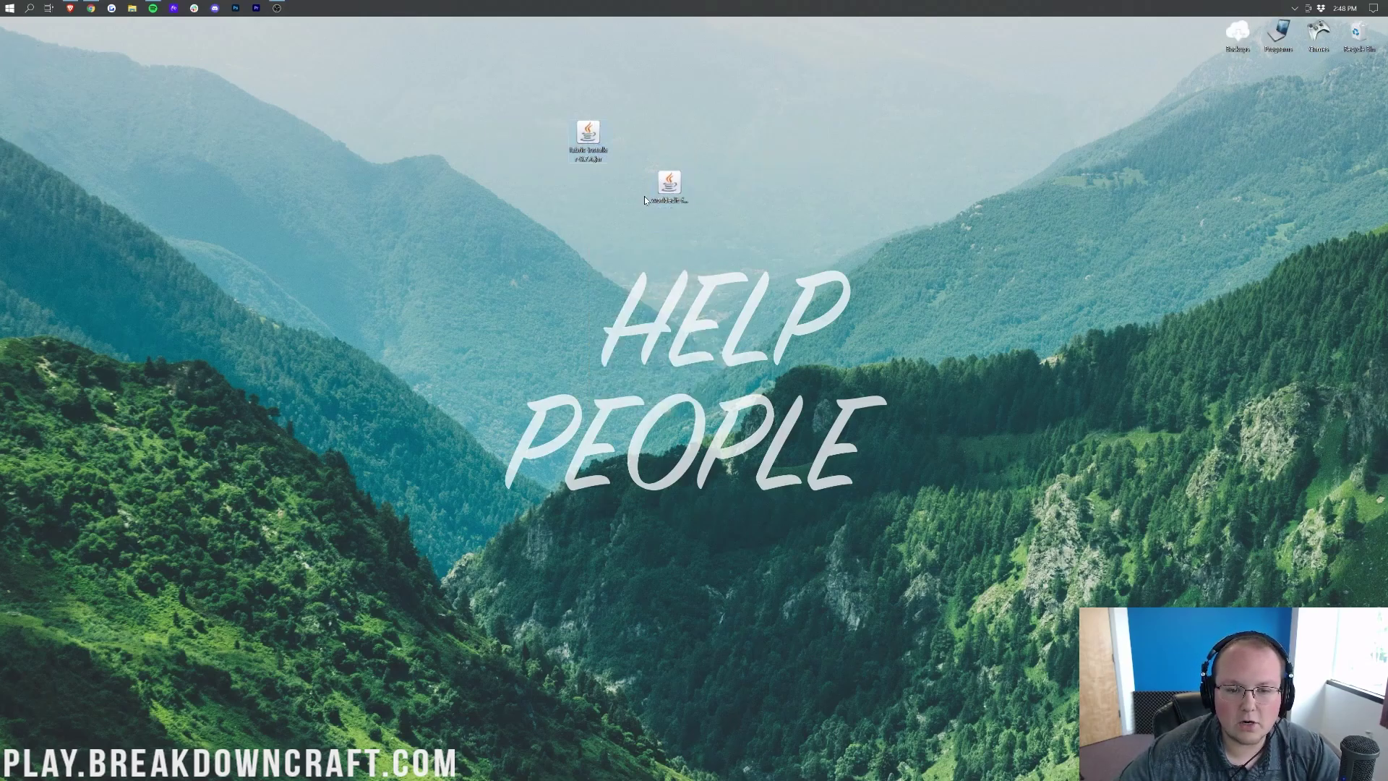
drag(669, 186, 655, 142)
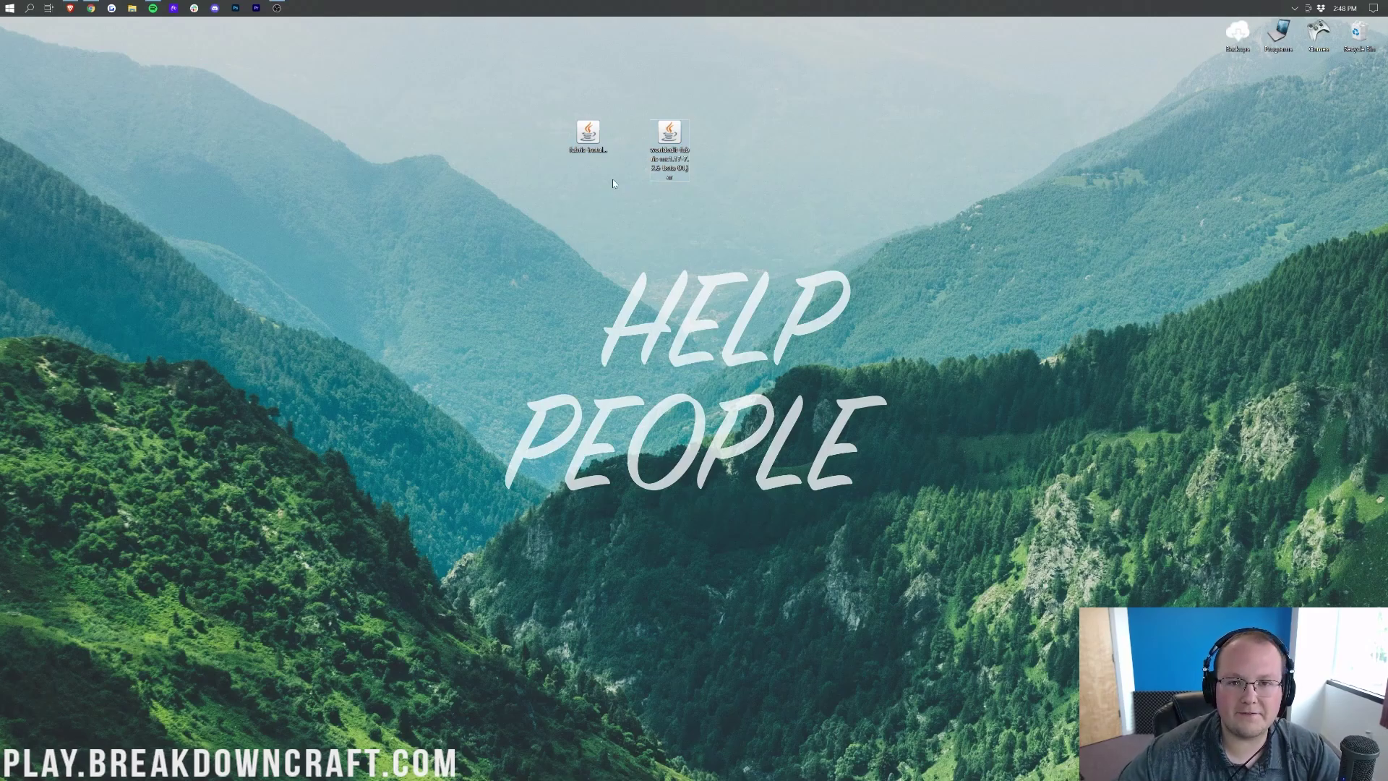
right_click(584, 130)
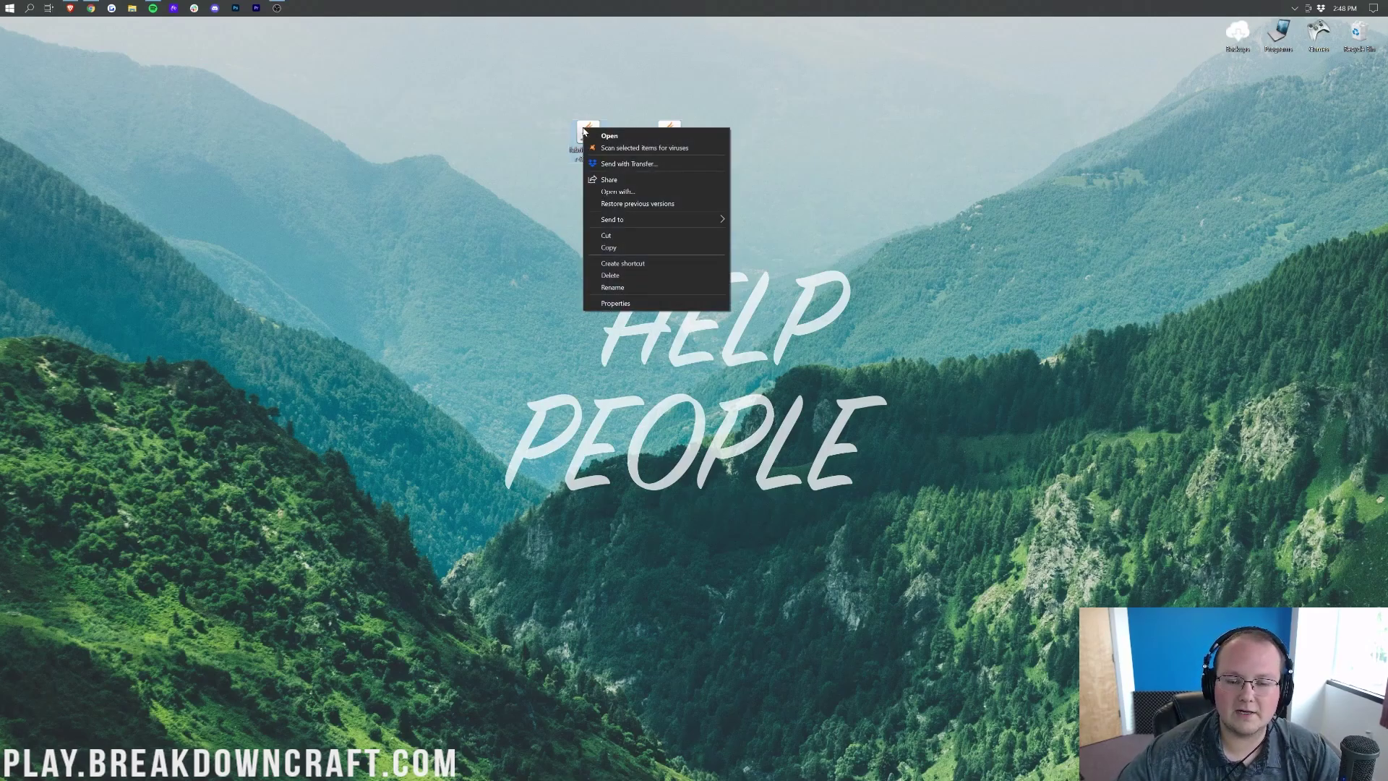
click(651, 191)
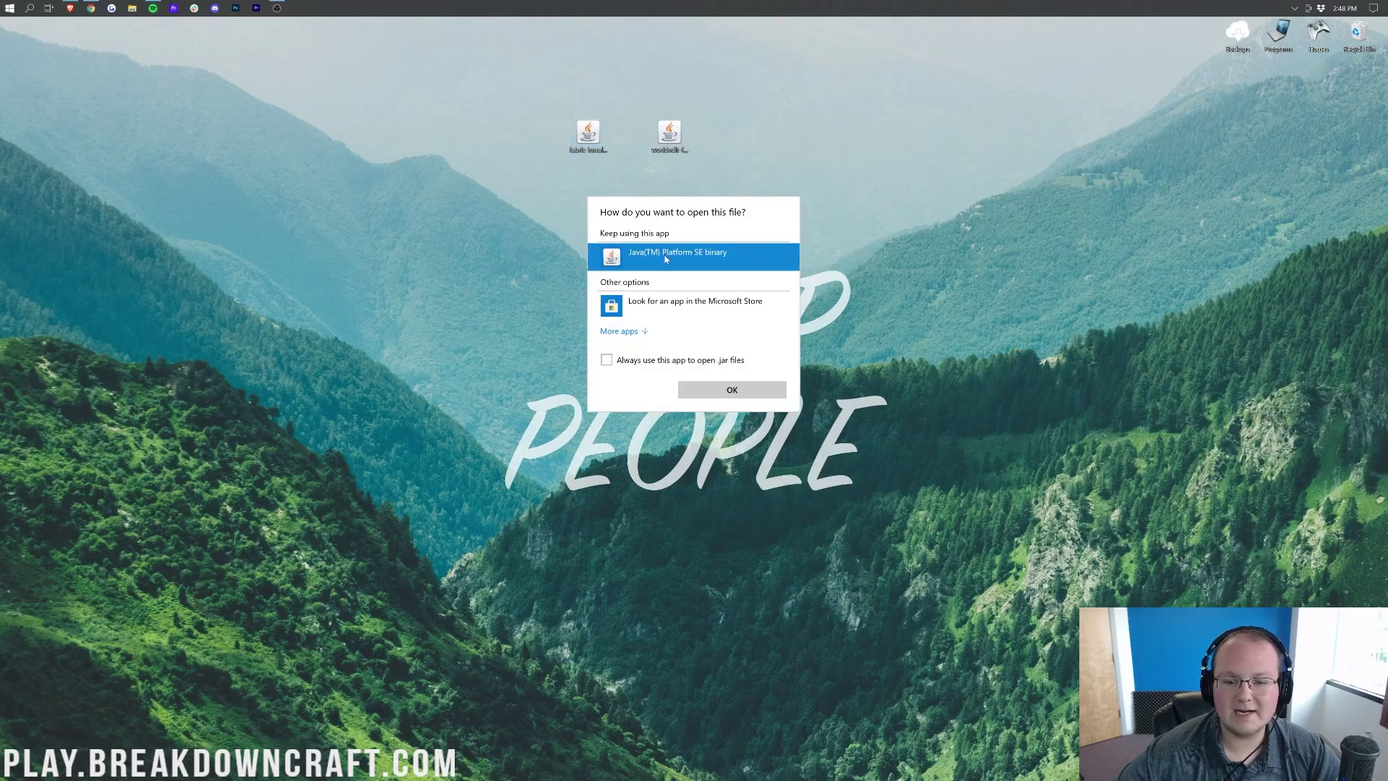
click(731, 390)
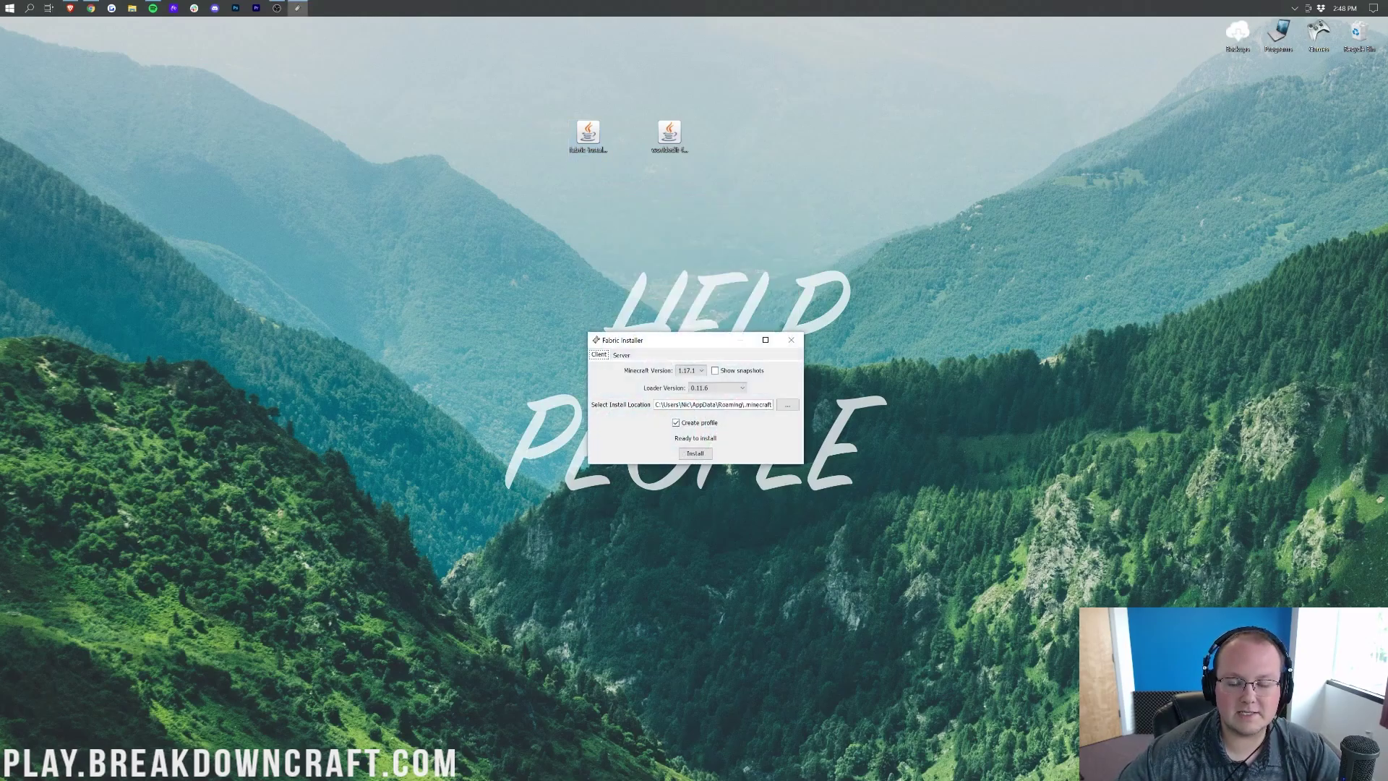
click(791, 340)
right_click(587, 128)
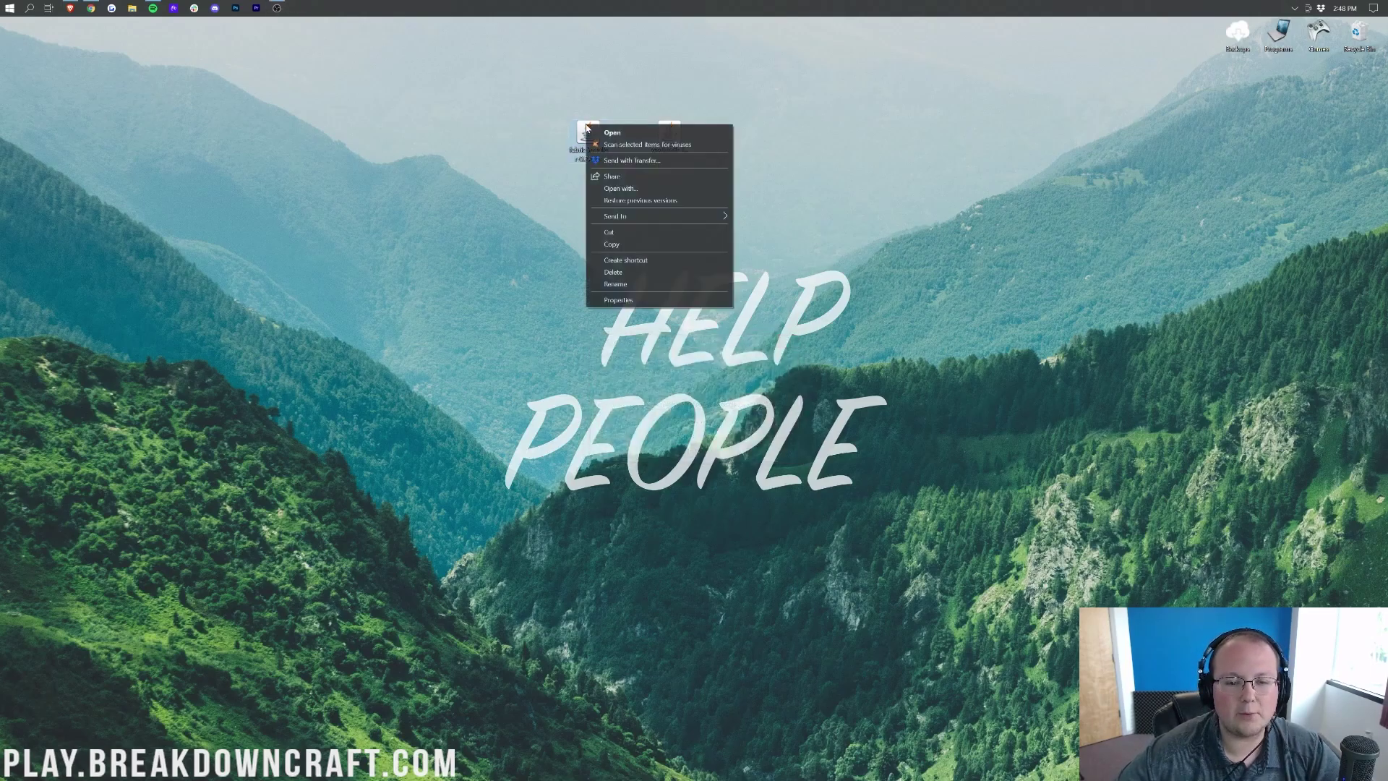
click(619, 188)
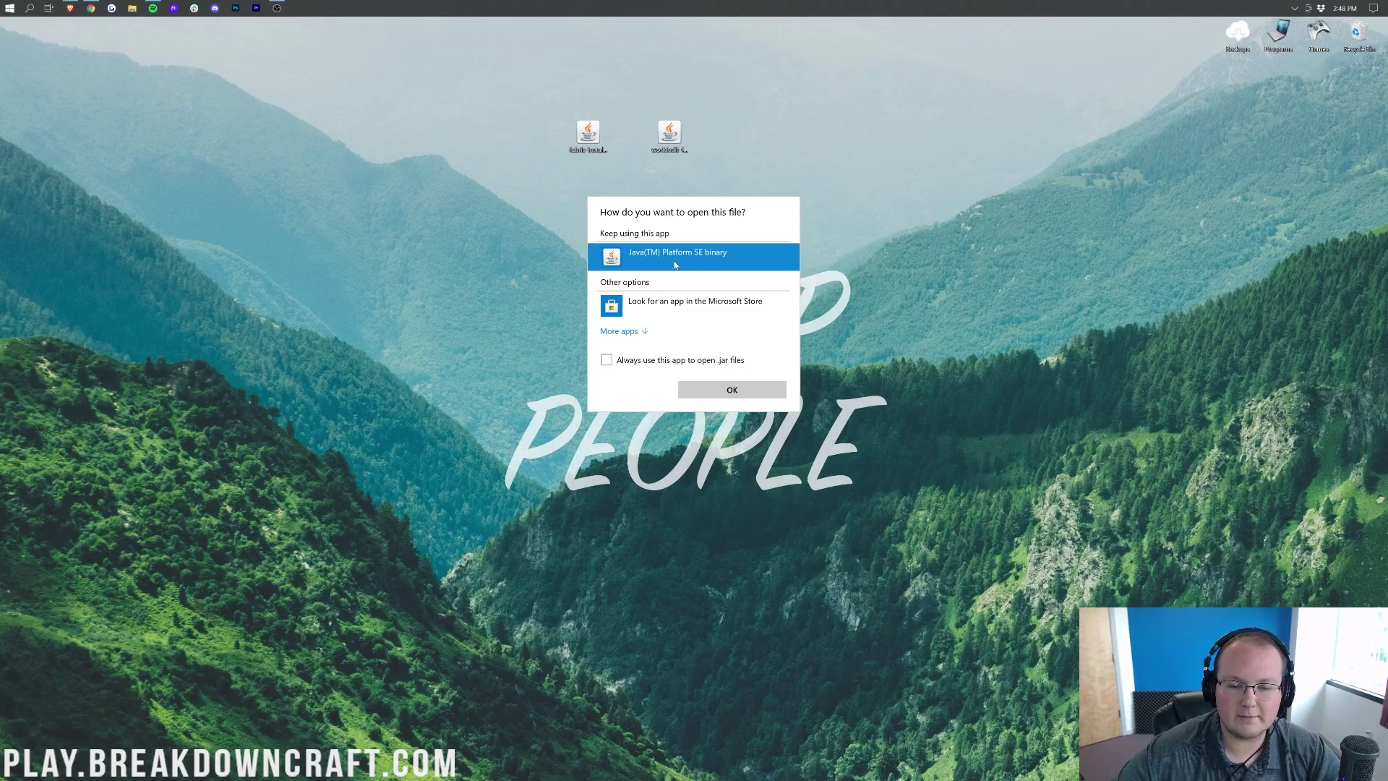
key(Escape)
right_click(588, 132)
click(646, 184)
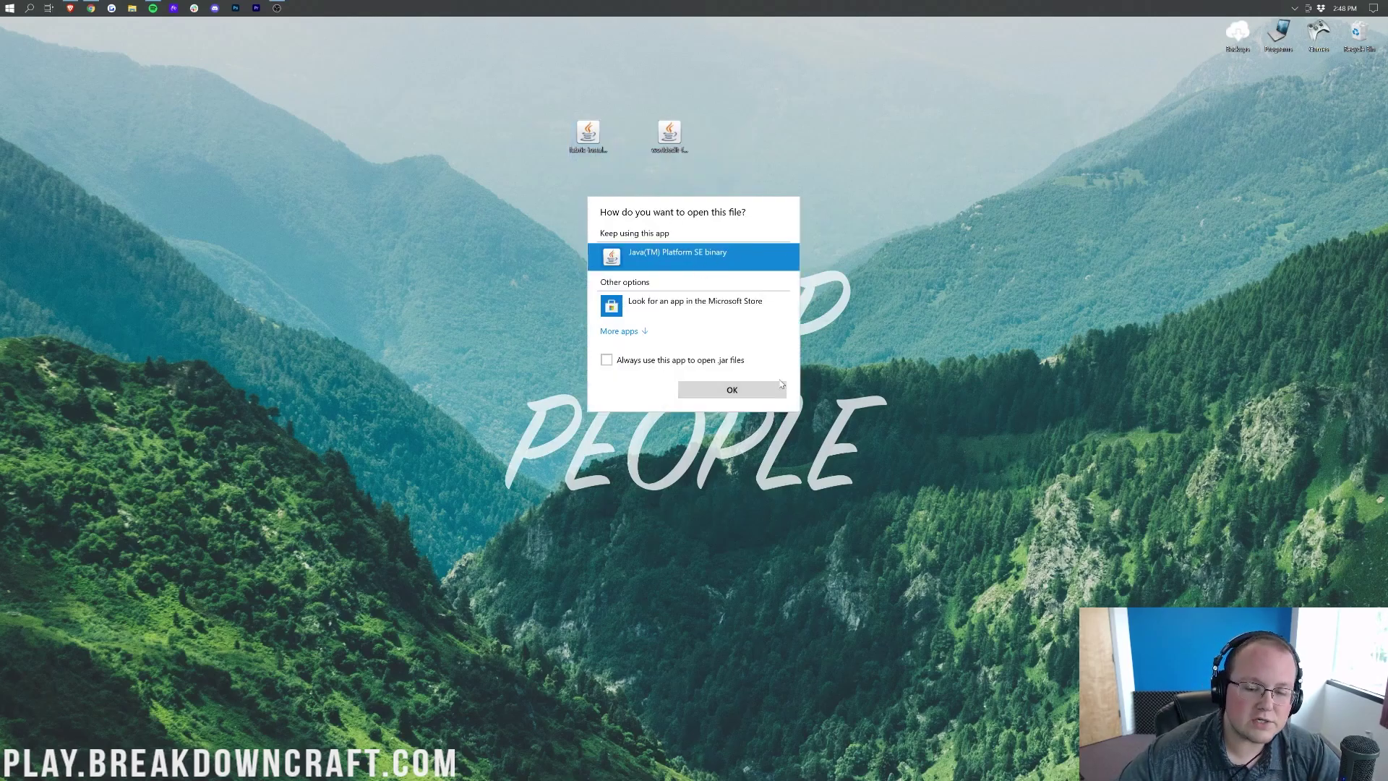
key(Escape)
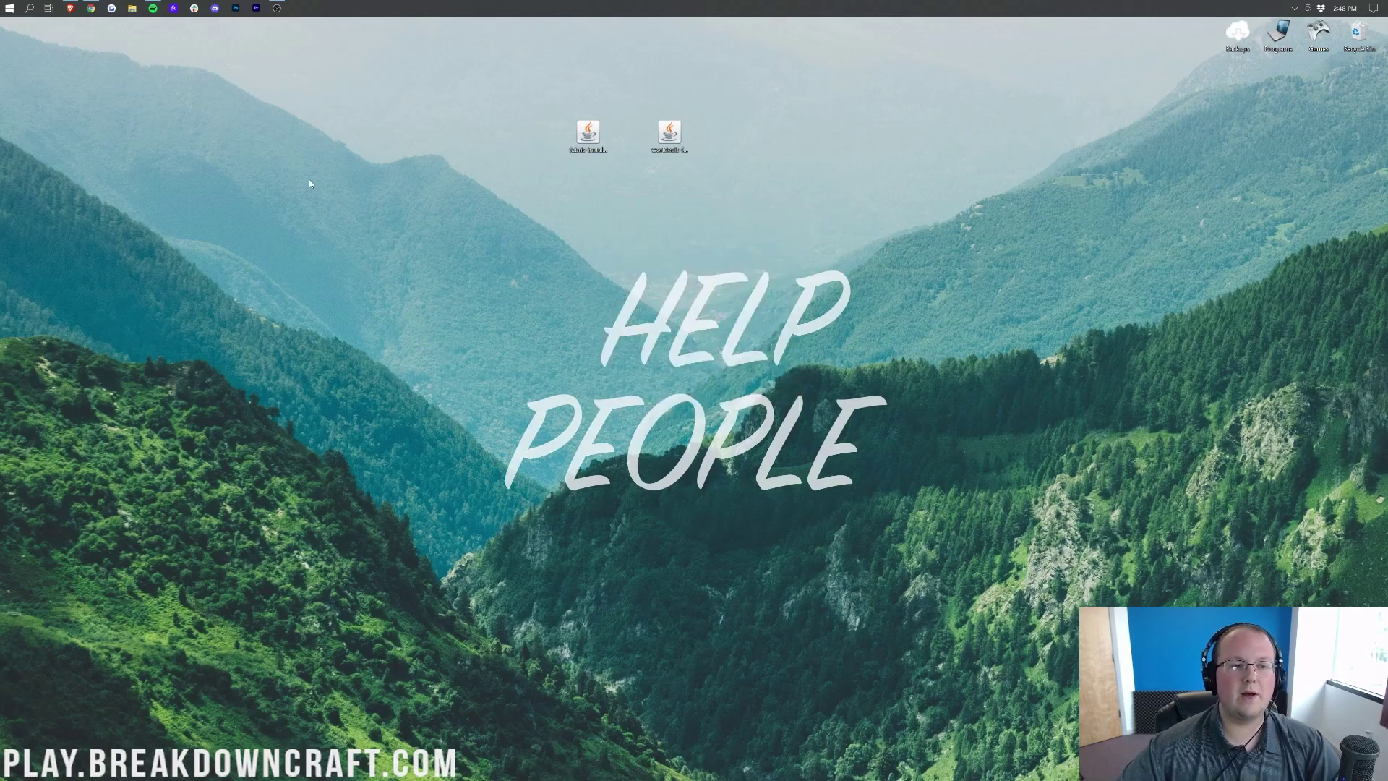
Step: Examine the Java download guide and the Jarfix repair guide in the browser, and return to the desktop
mouse_move(91, 8)
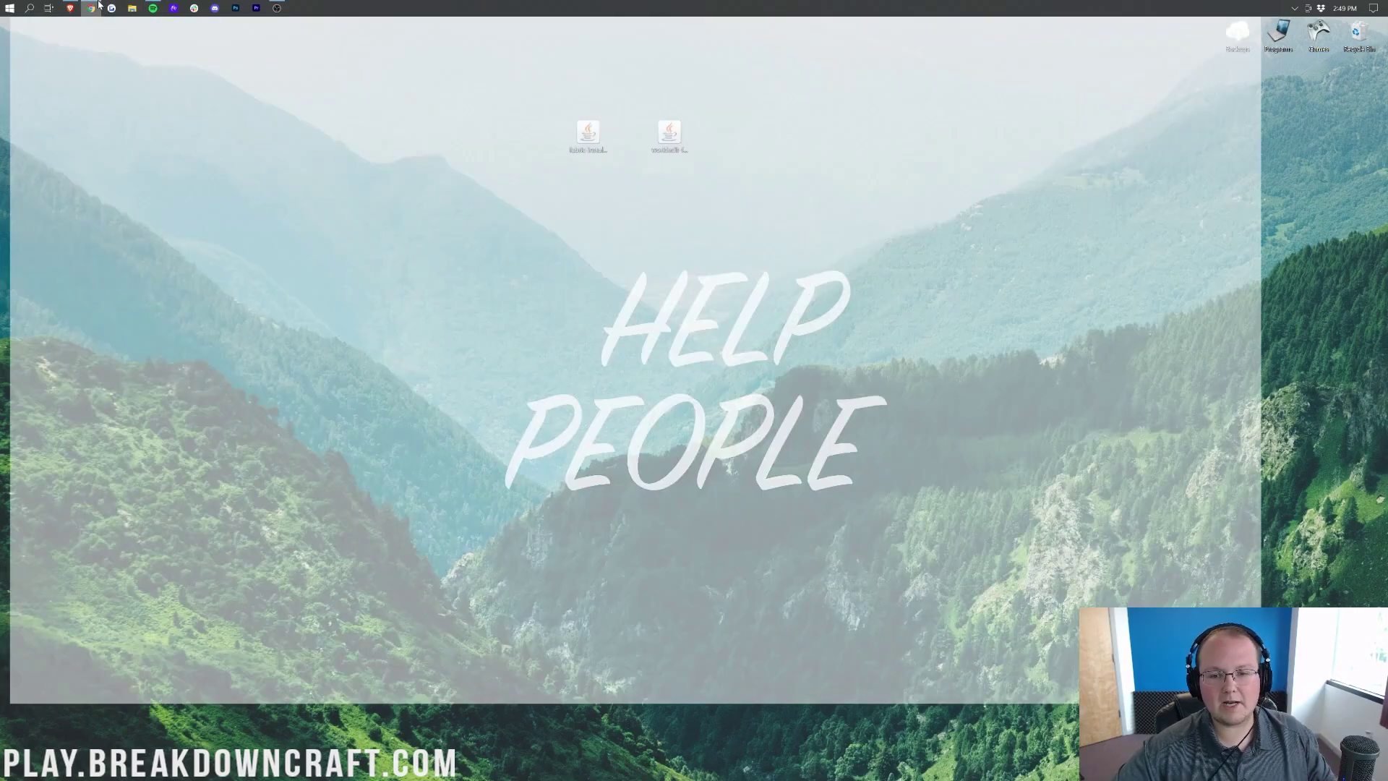
click(126, 32)
scroll(318, 325, down, 6)
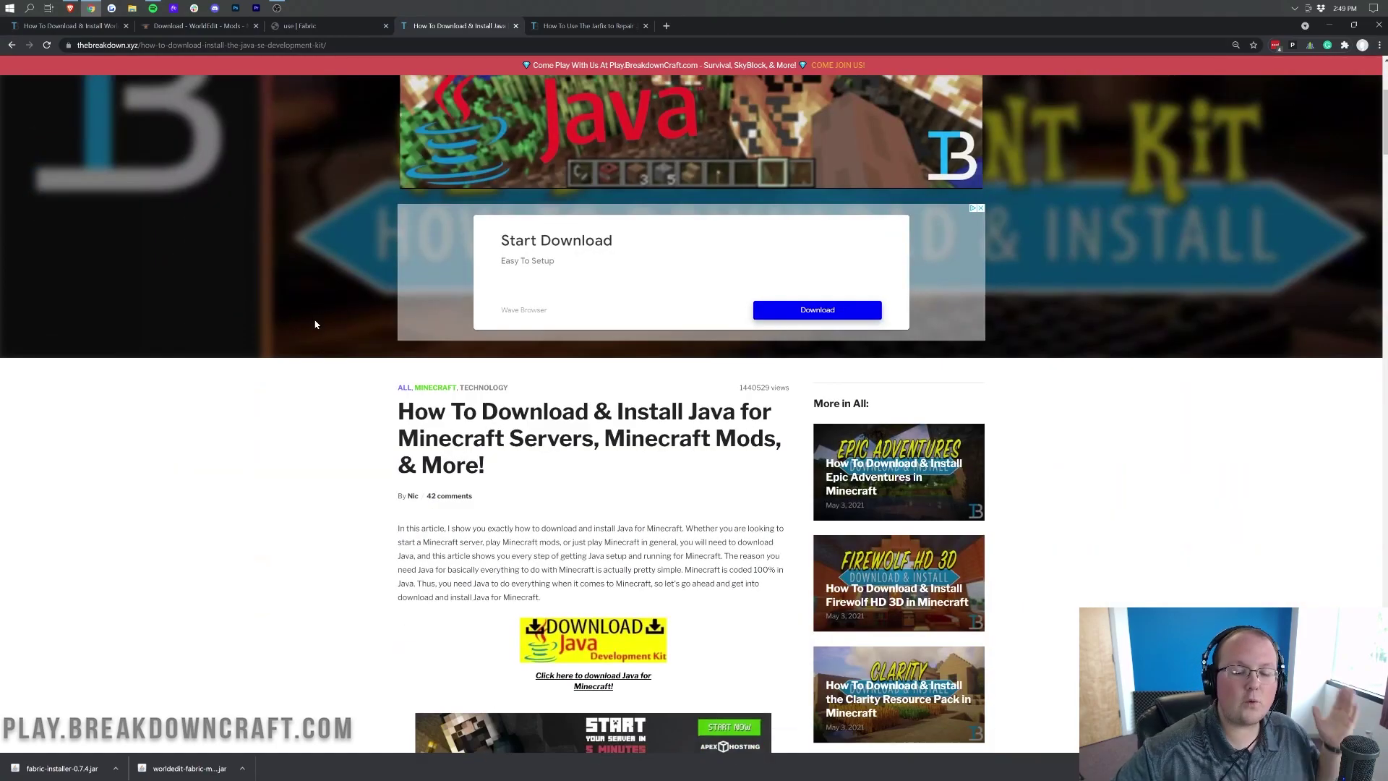
scroll(314, 267, up, 1)
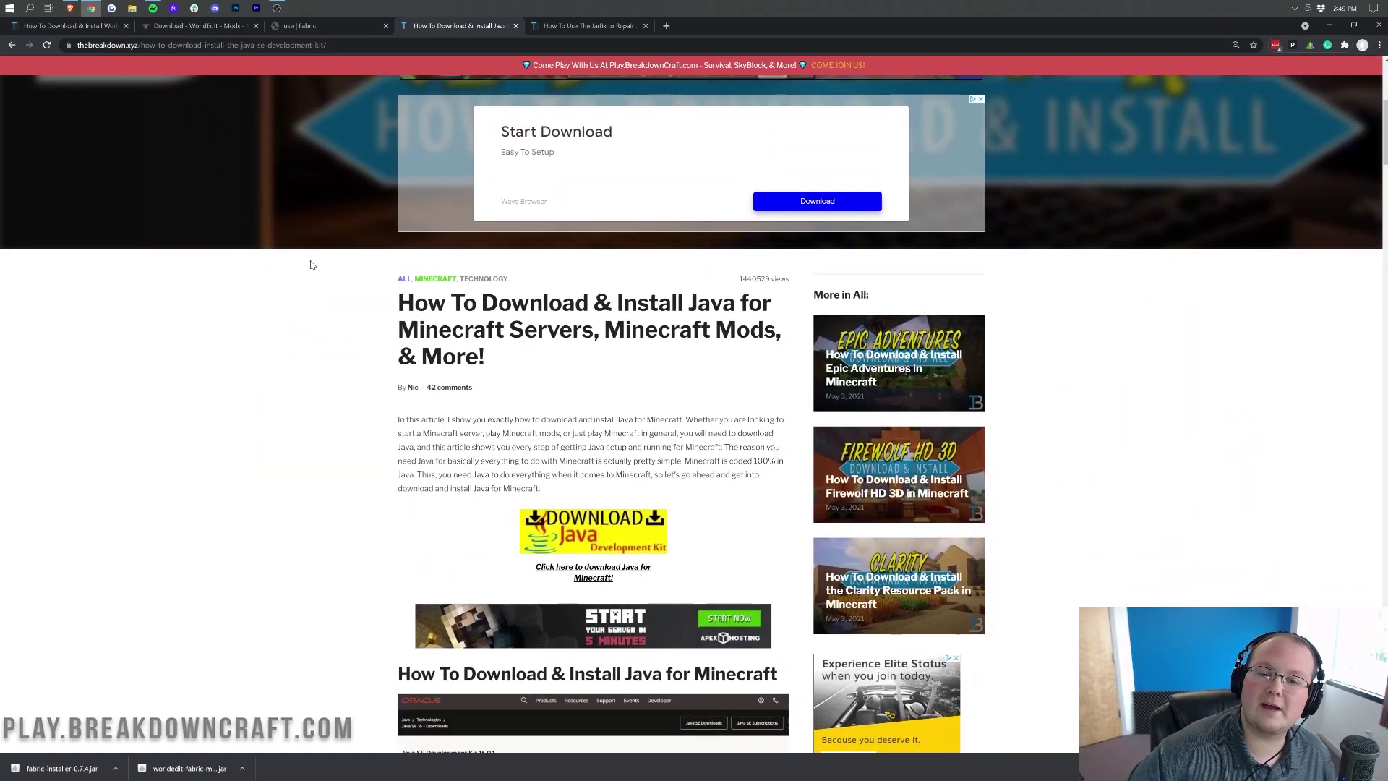
scroll(314, 261, up, 1)
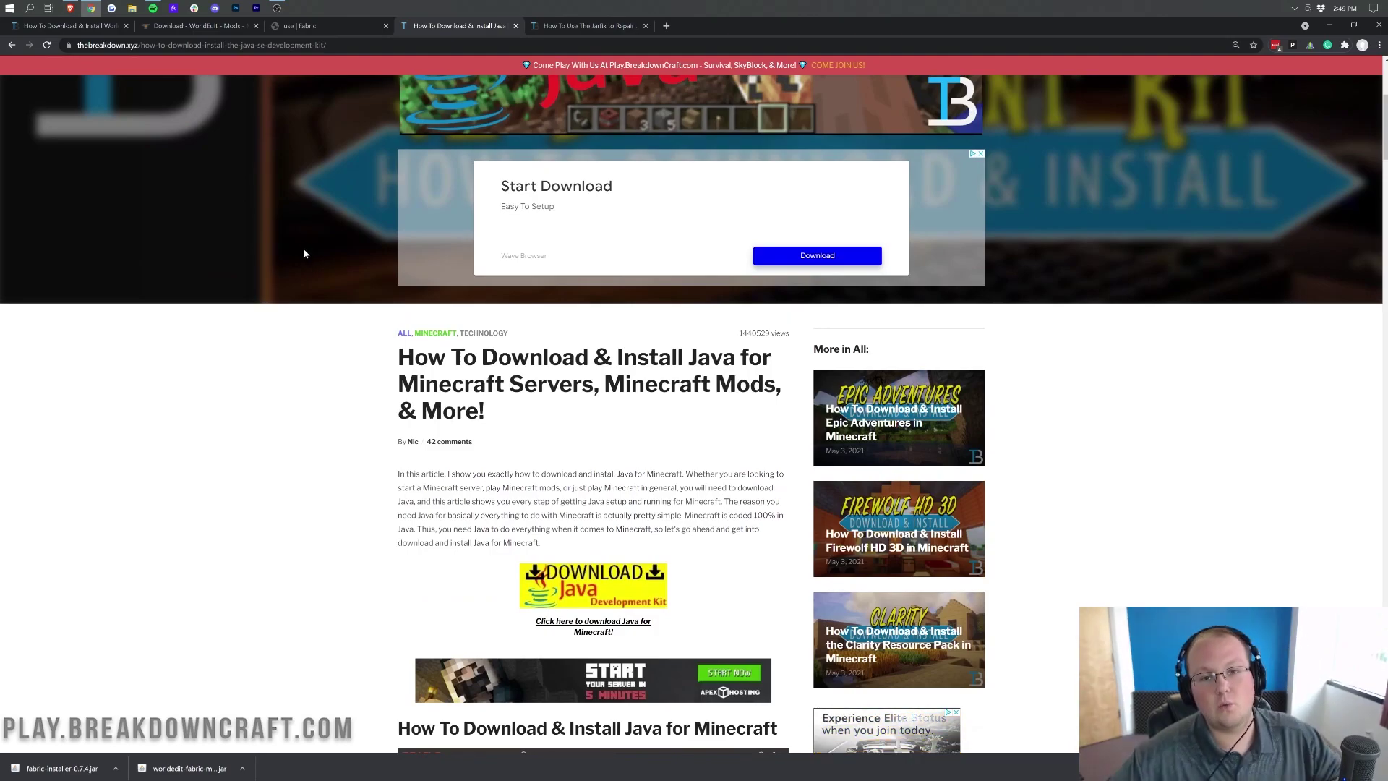
click(573, 27)
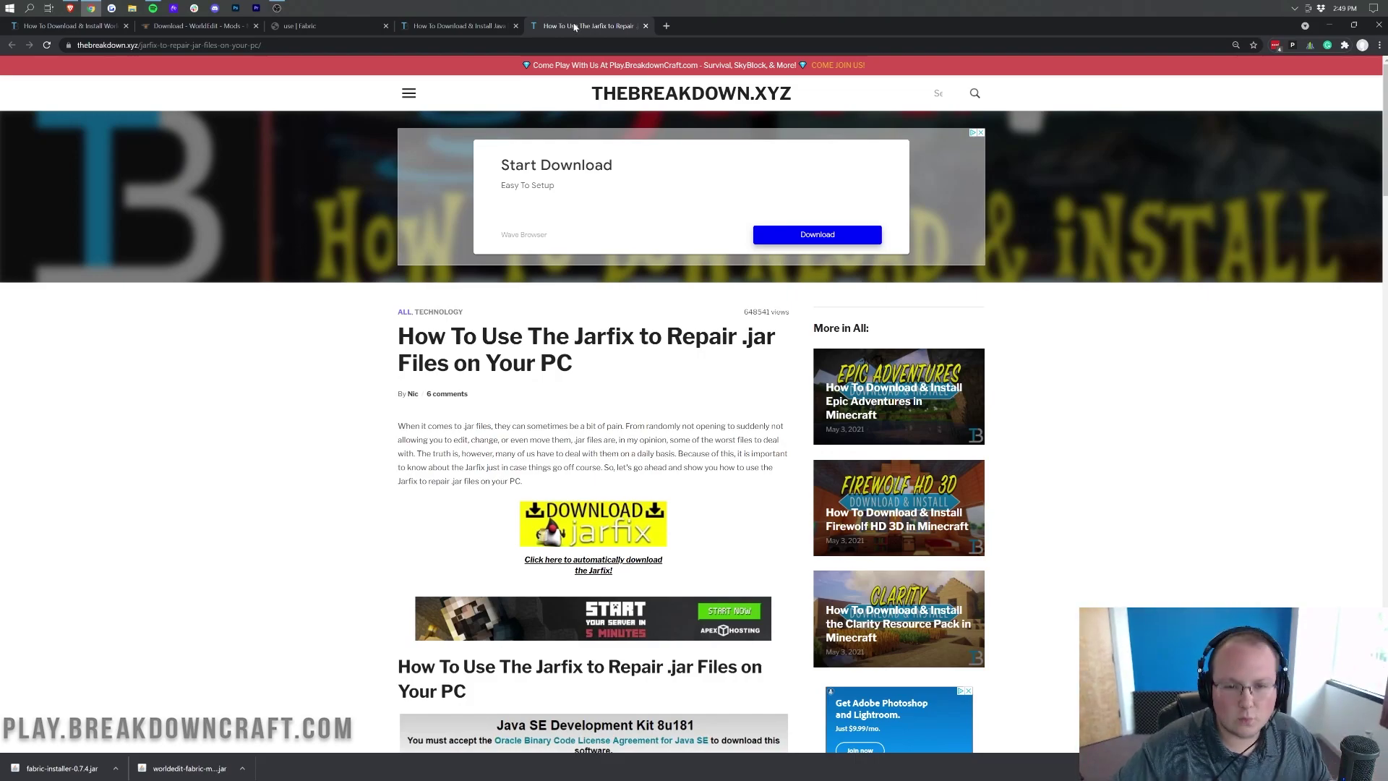
click(1338, 27)
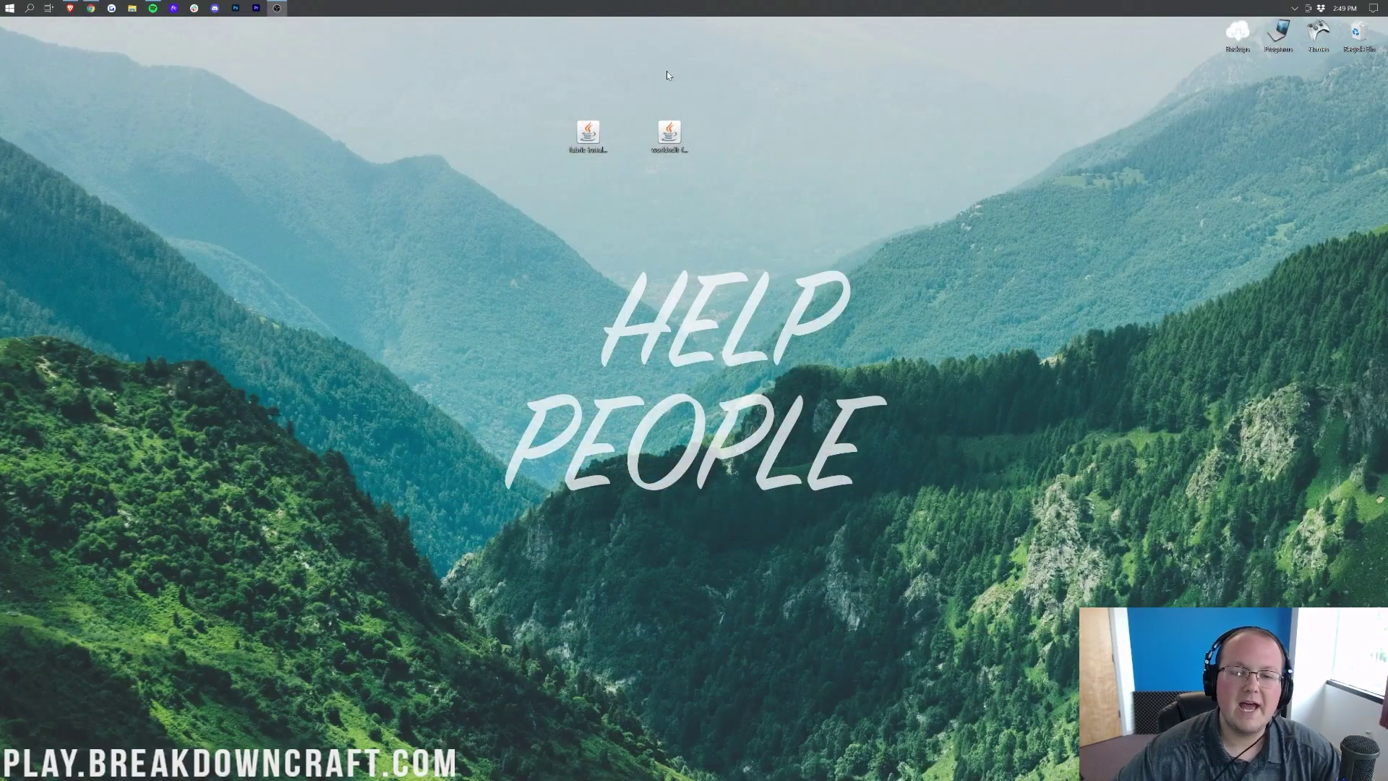
Step: Open the Fabric installer with Java(TM) Platform SE binary, ticking the option to always use it for .jar files
right_click(587, 130)
click(626, 188)
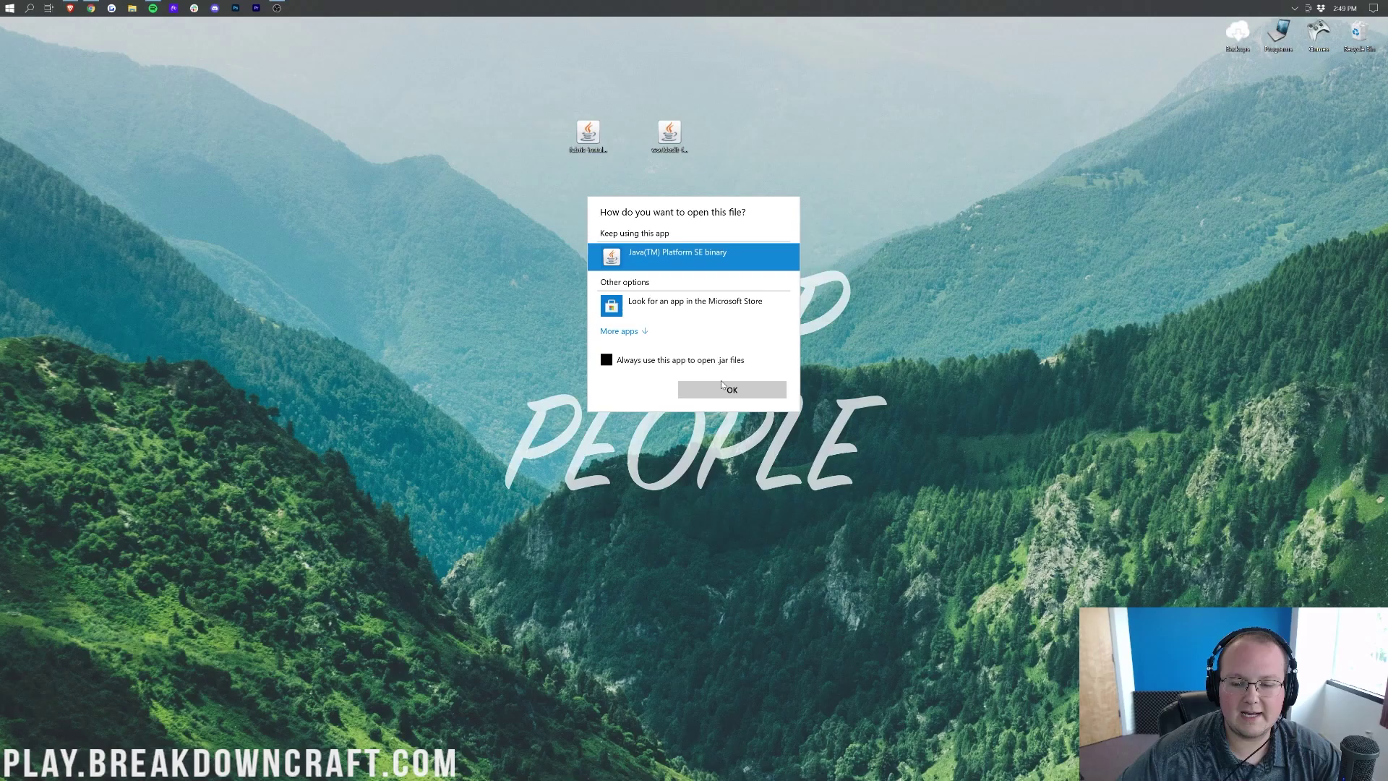
click(683, 361)
click(726, 389)
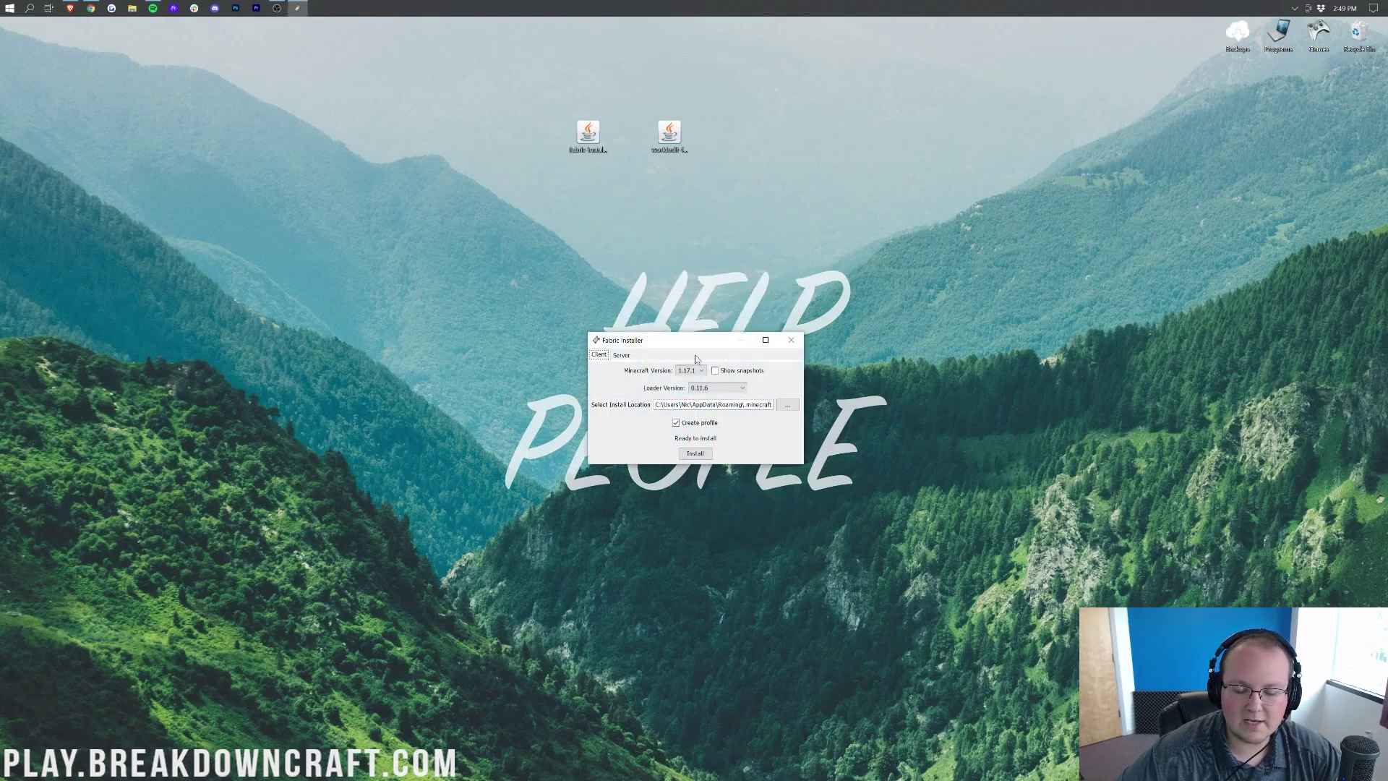
Step: Install the Fabric client for Minecraft version 1.17.1
click(691, 371)
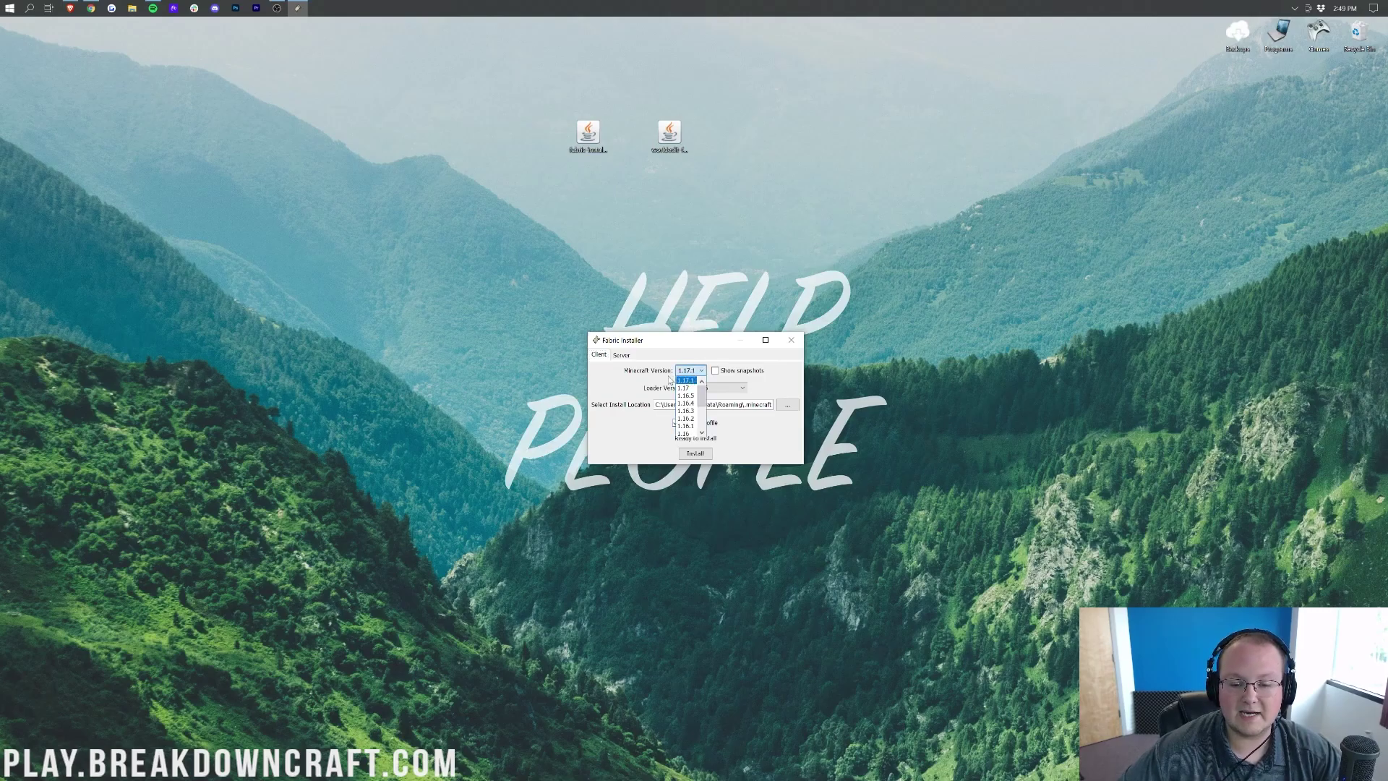
click(686, 380)
click(696, 453)
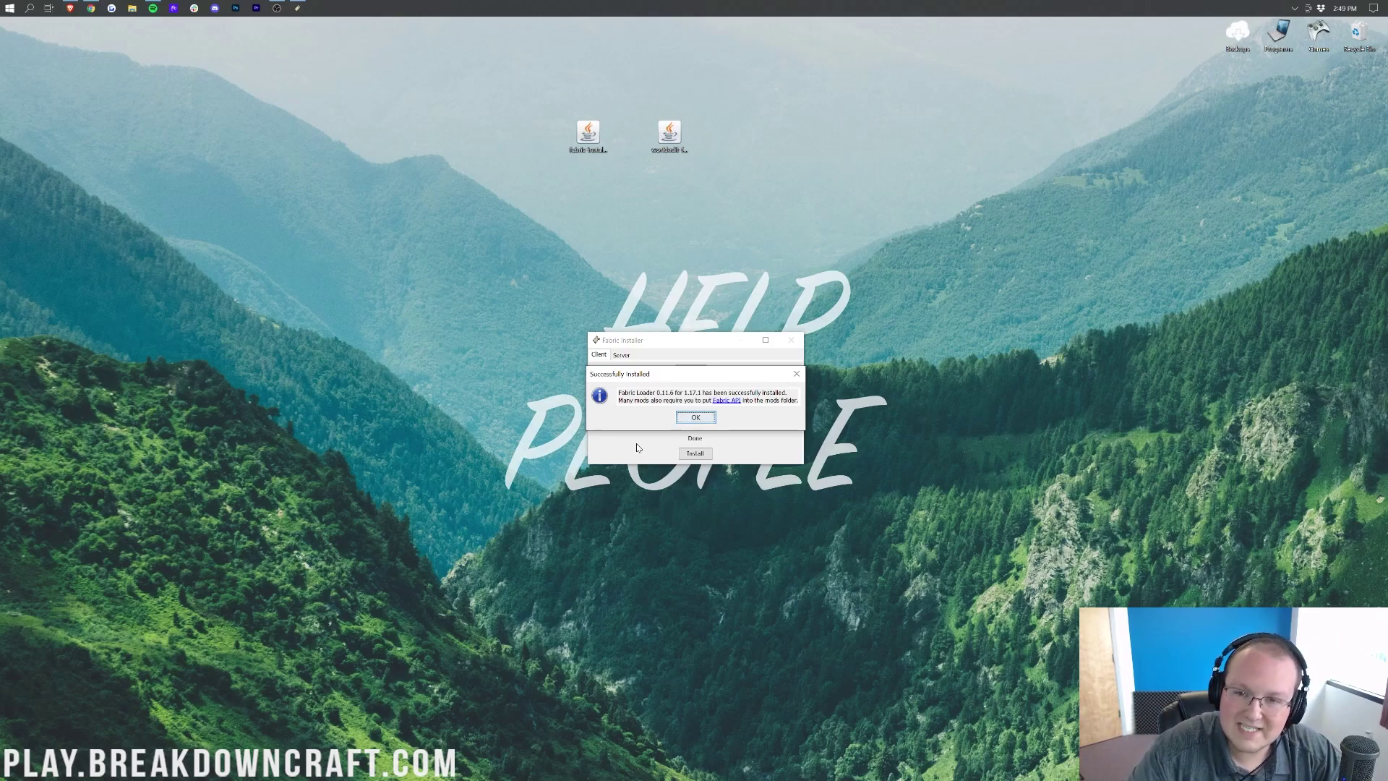
Step: Open the Minecraft Launcher, switch the selected installation to Latest release, and close the launcher
click(8, 9)
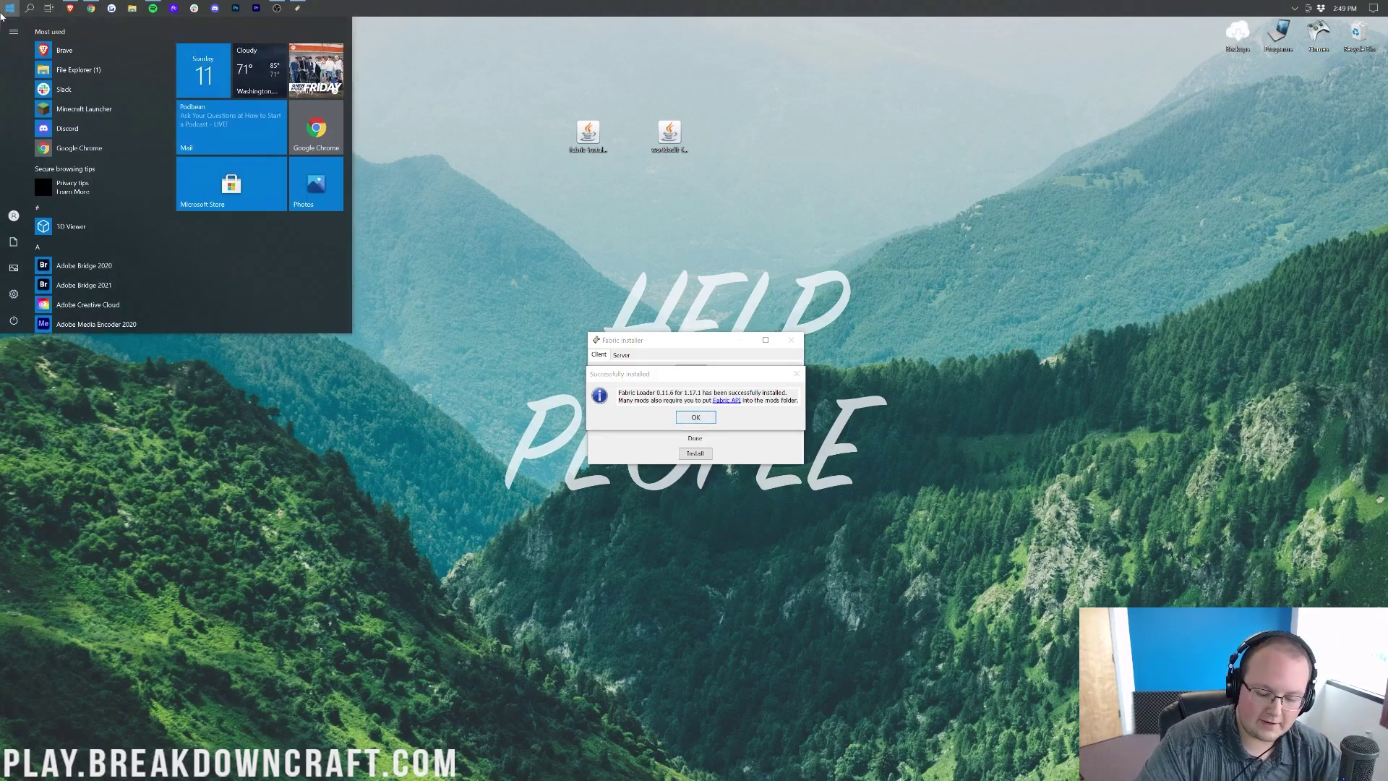
text(mine)
key(Return)
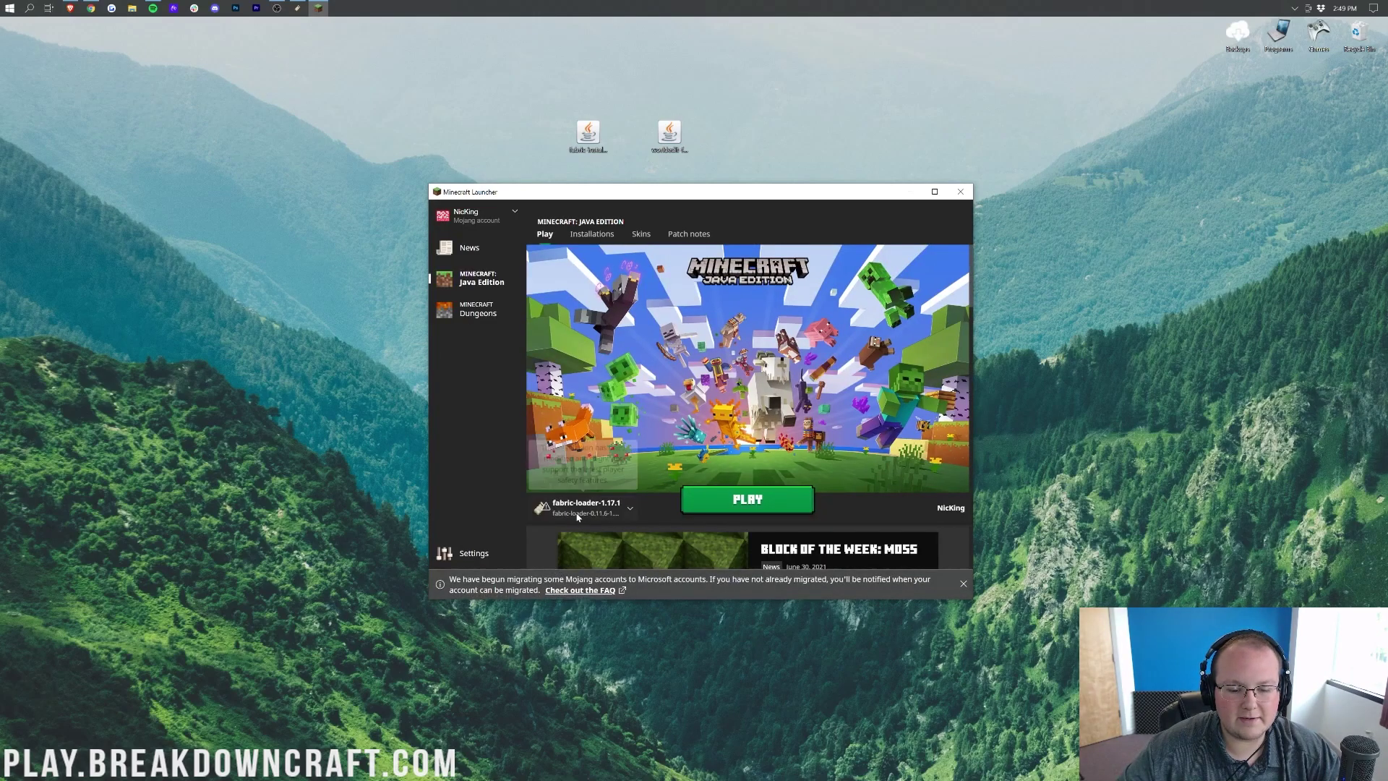
click(578, 514)
click(578, 427)
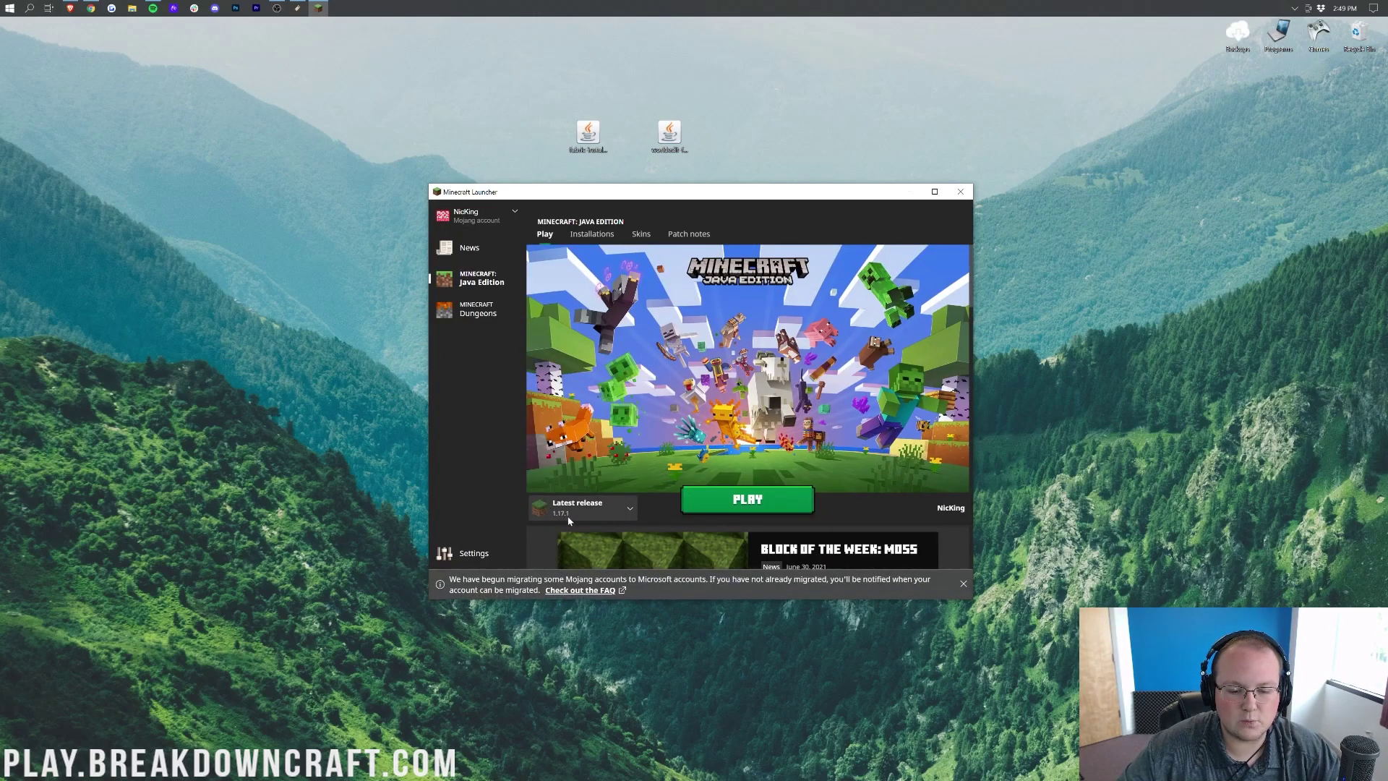
click(958, 193)
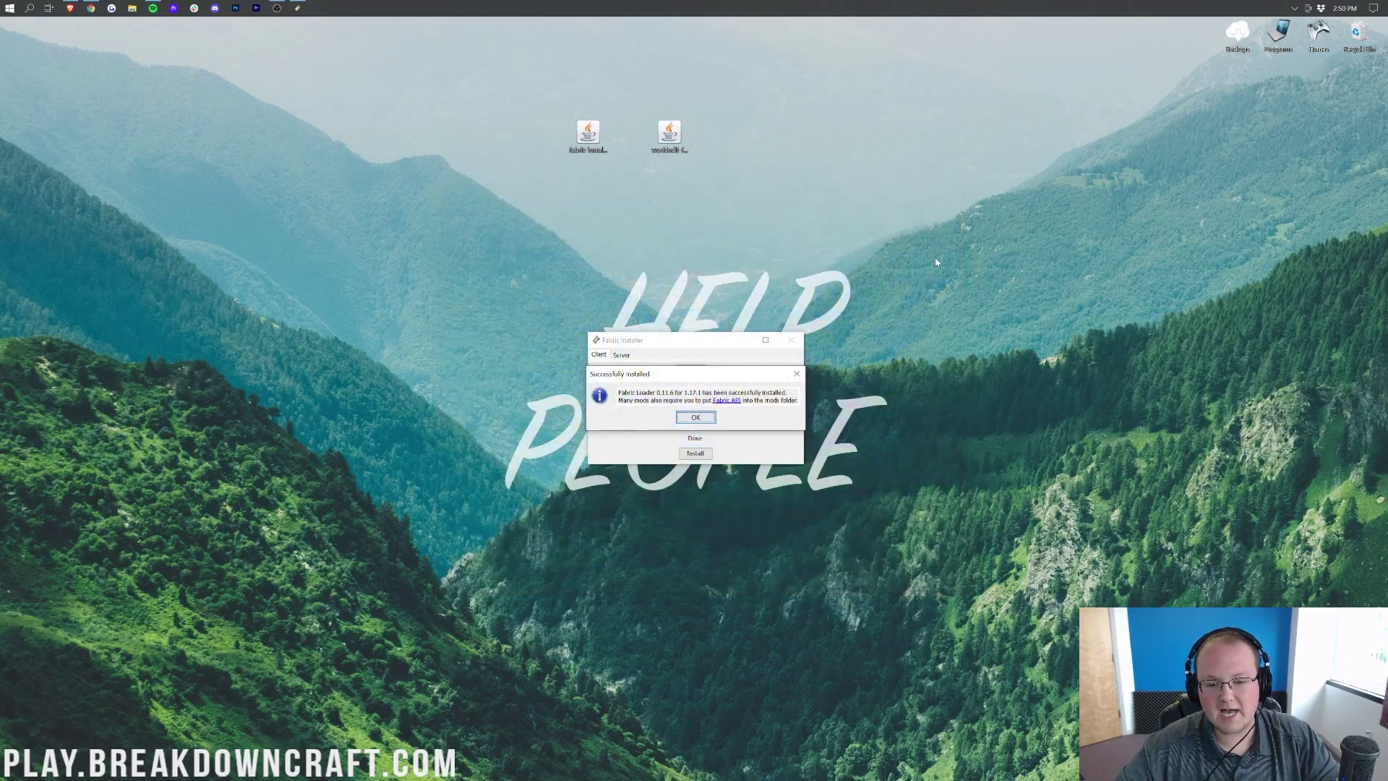
Step: Close the Fabric installer and open the .minecraft folder by running %appdata%
click(694, 417)
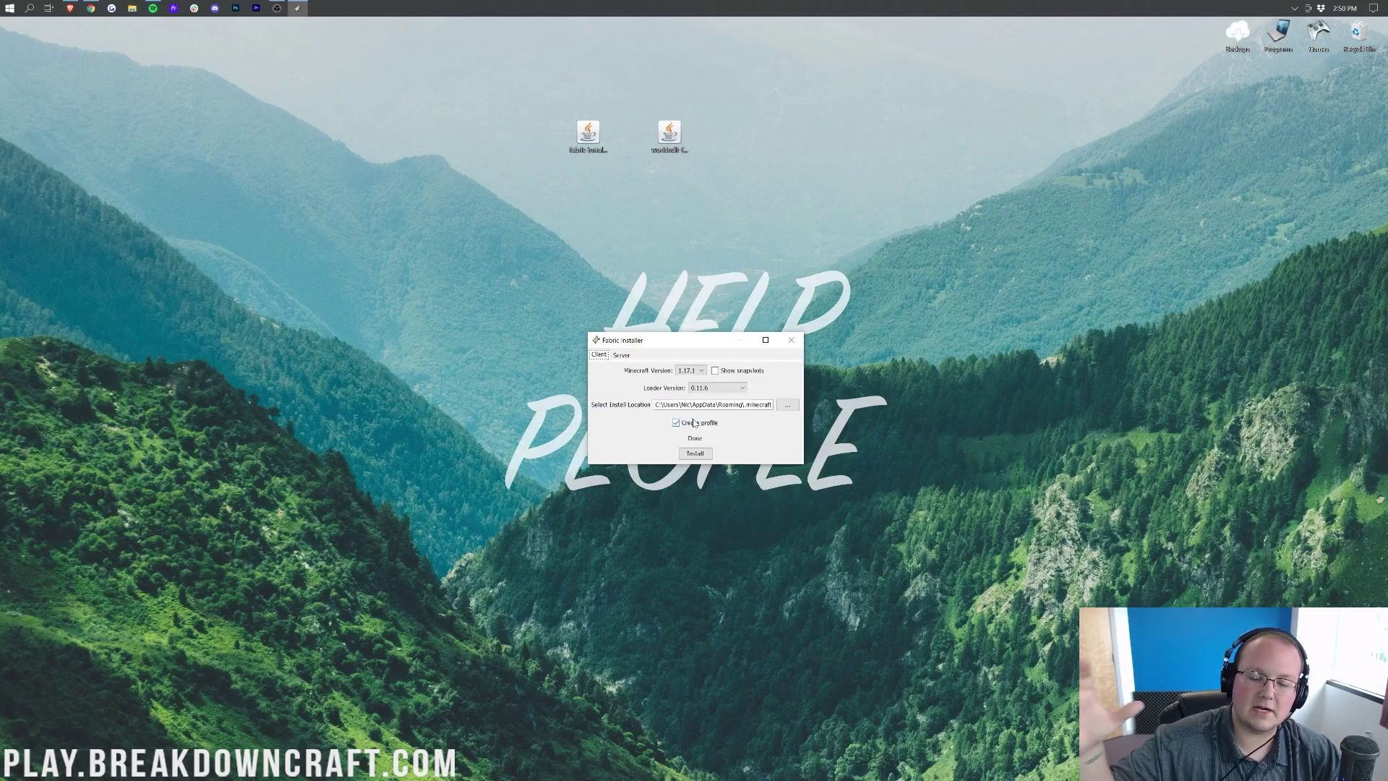
click(791, 340)
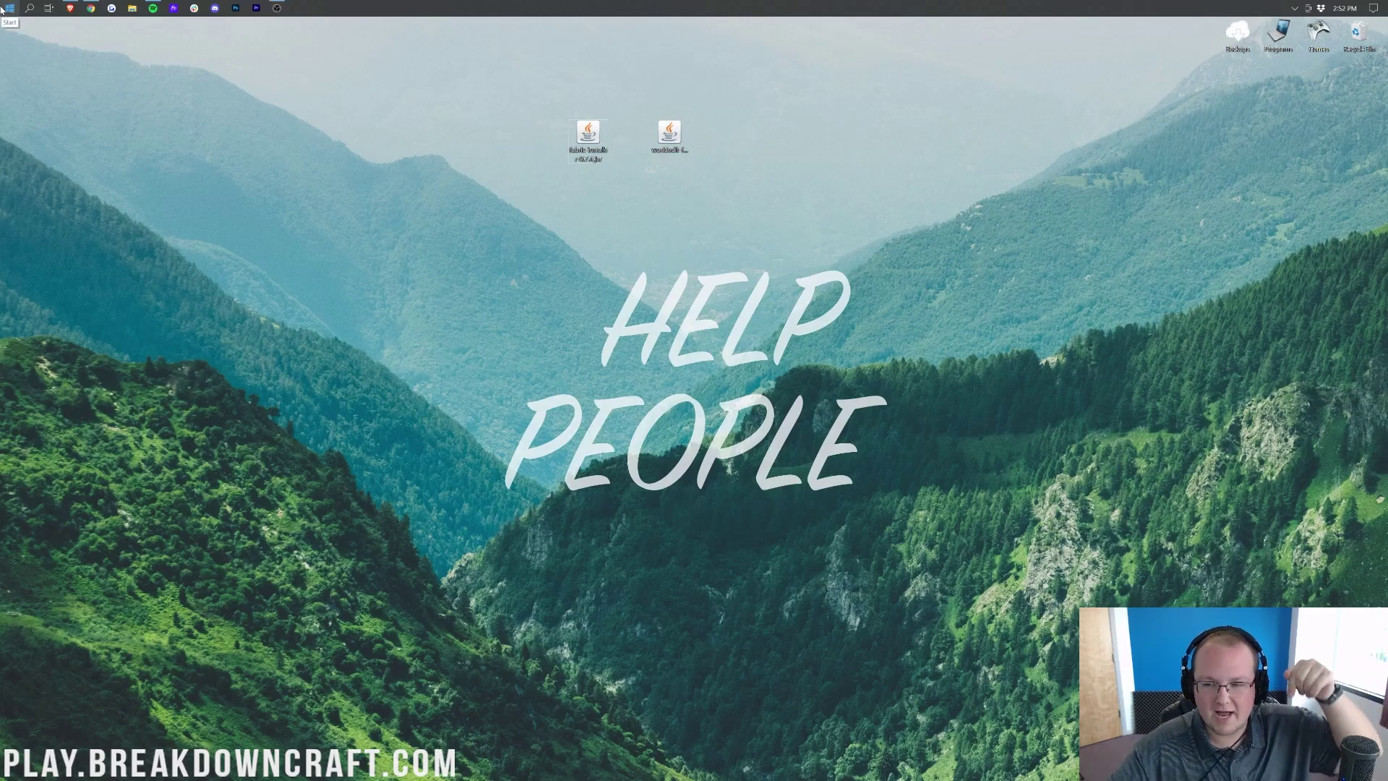
click(3, 8)
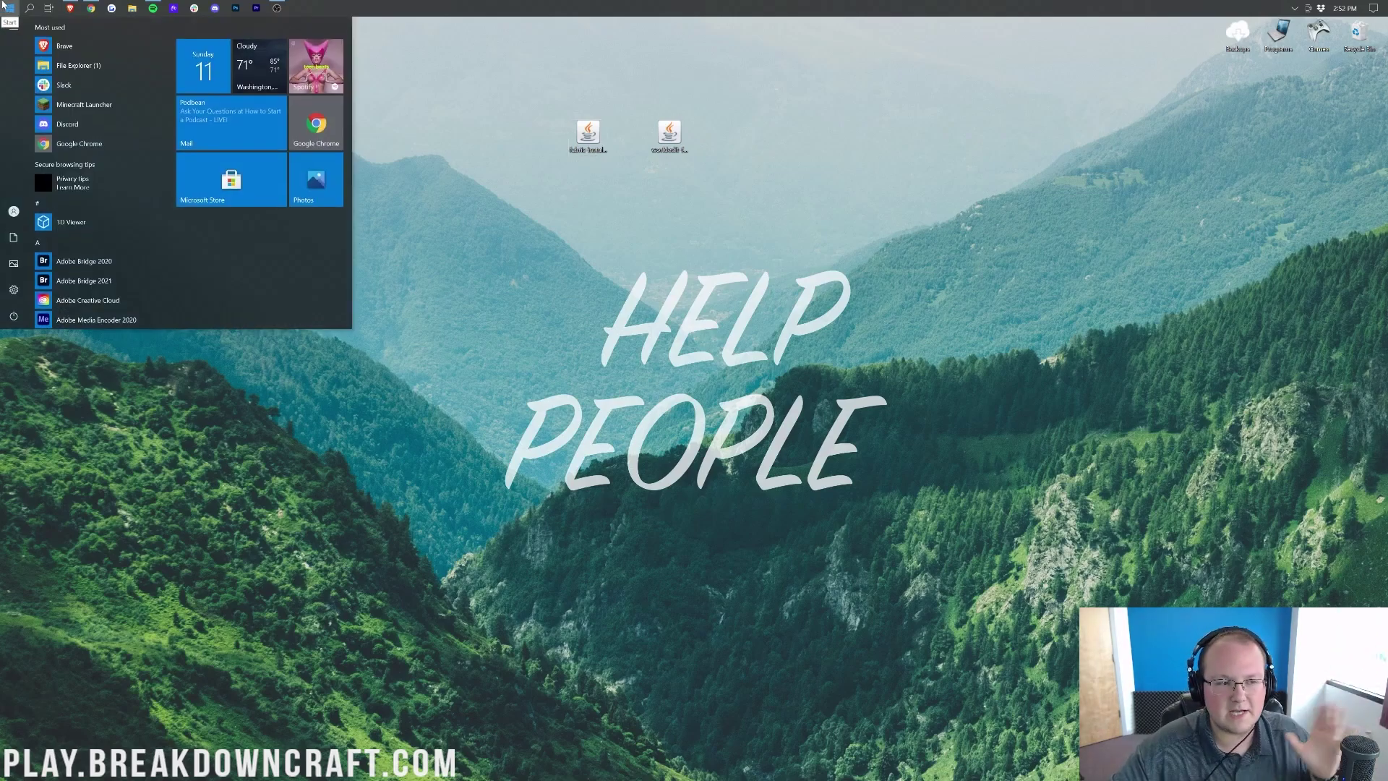
text(run)
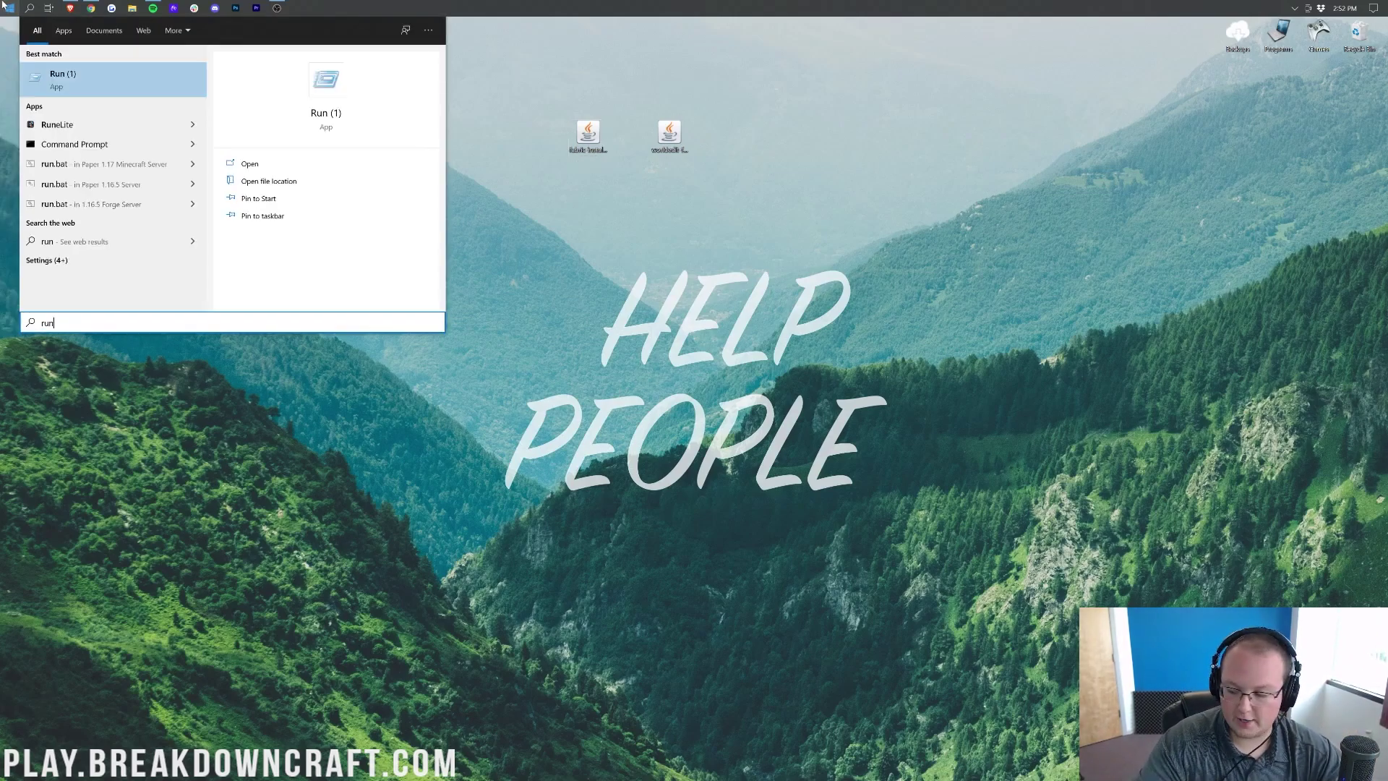
click(66, 90)
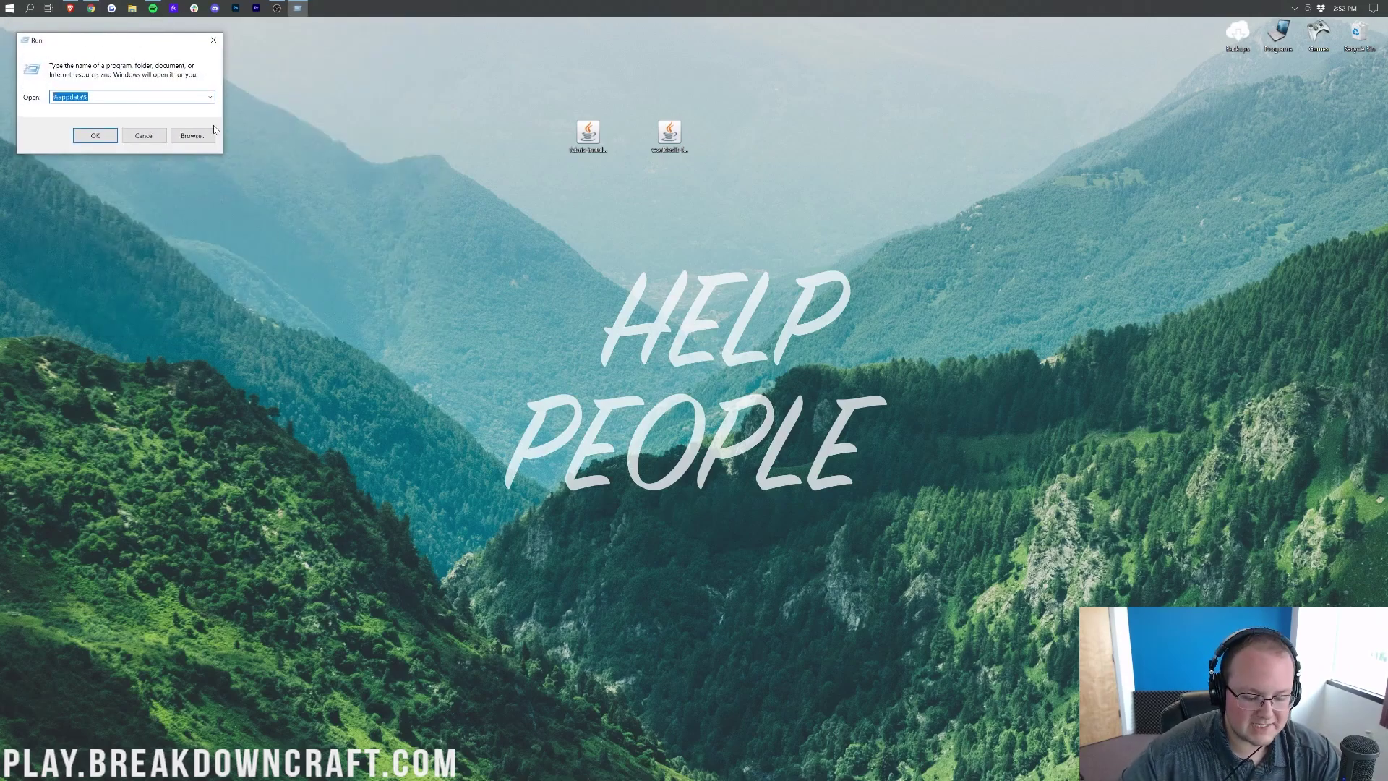
text(%appdata)
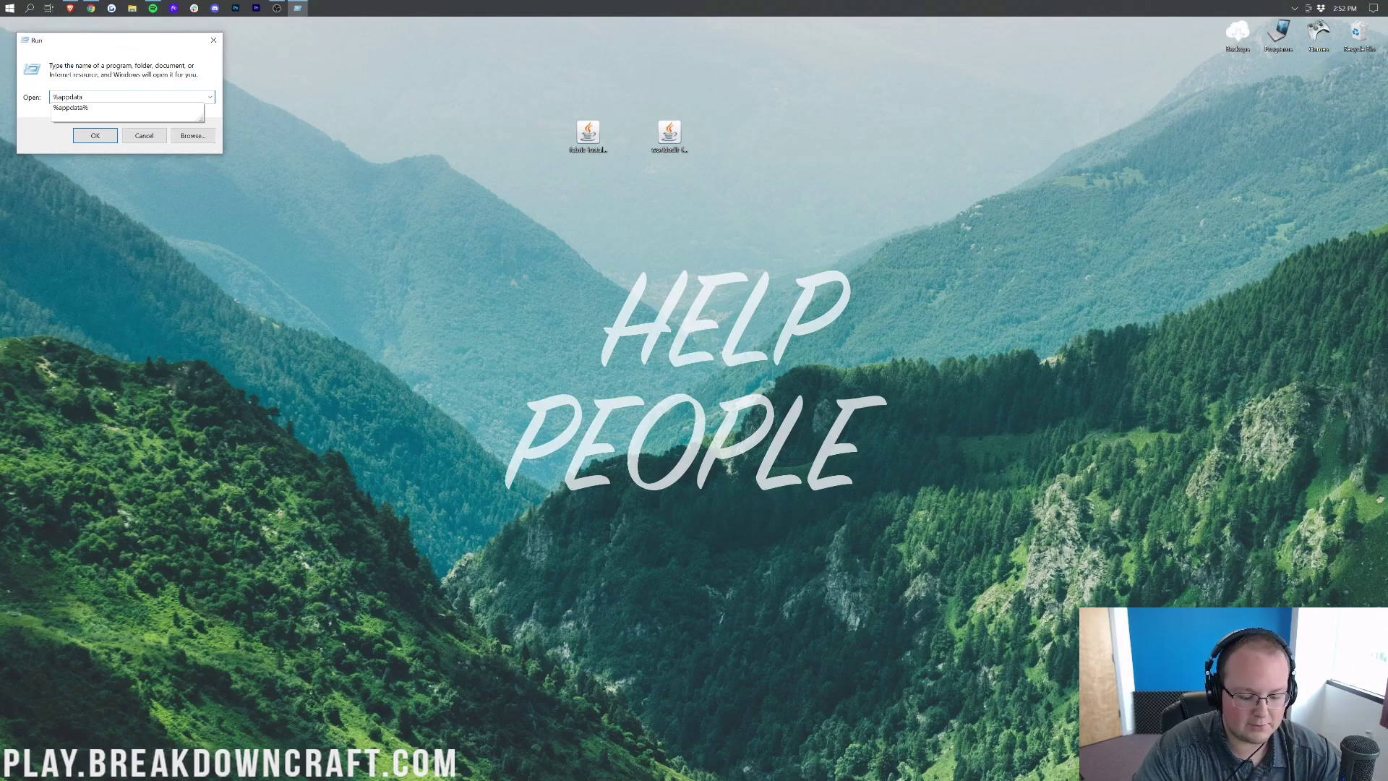
text(%)
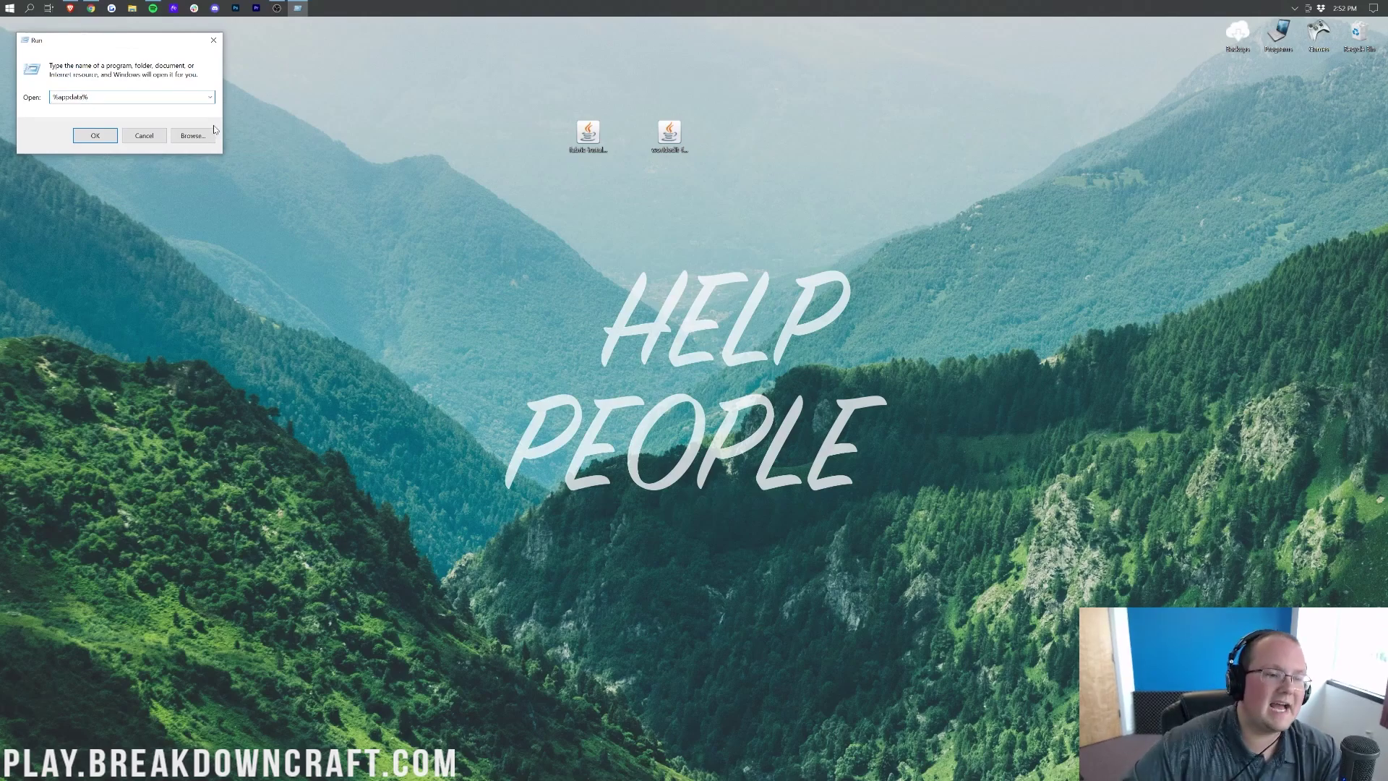
key(Return)
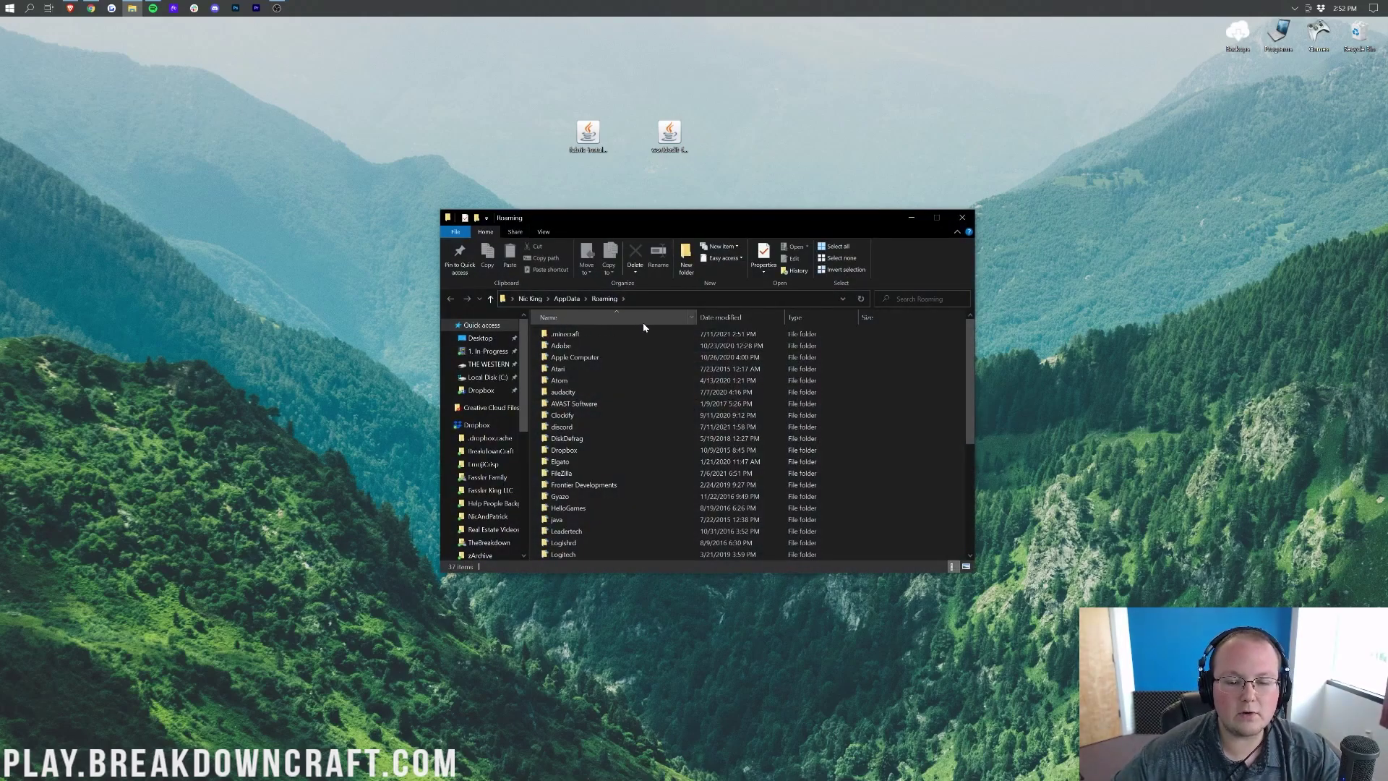
double_click(569, 336)
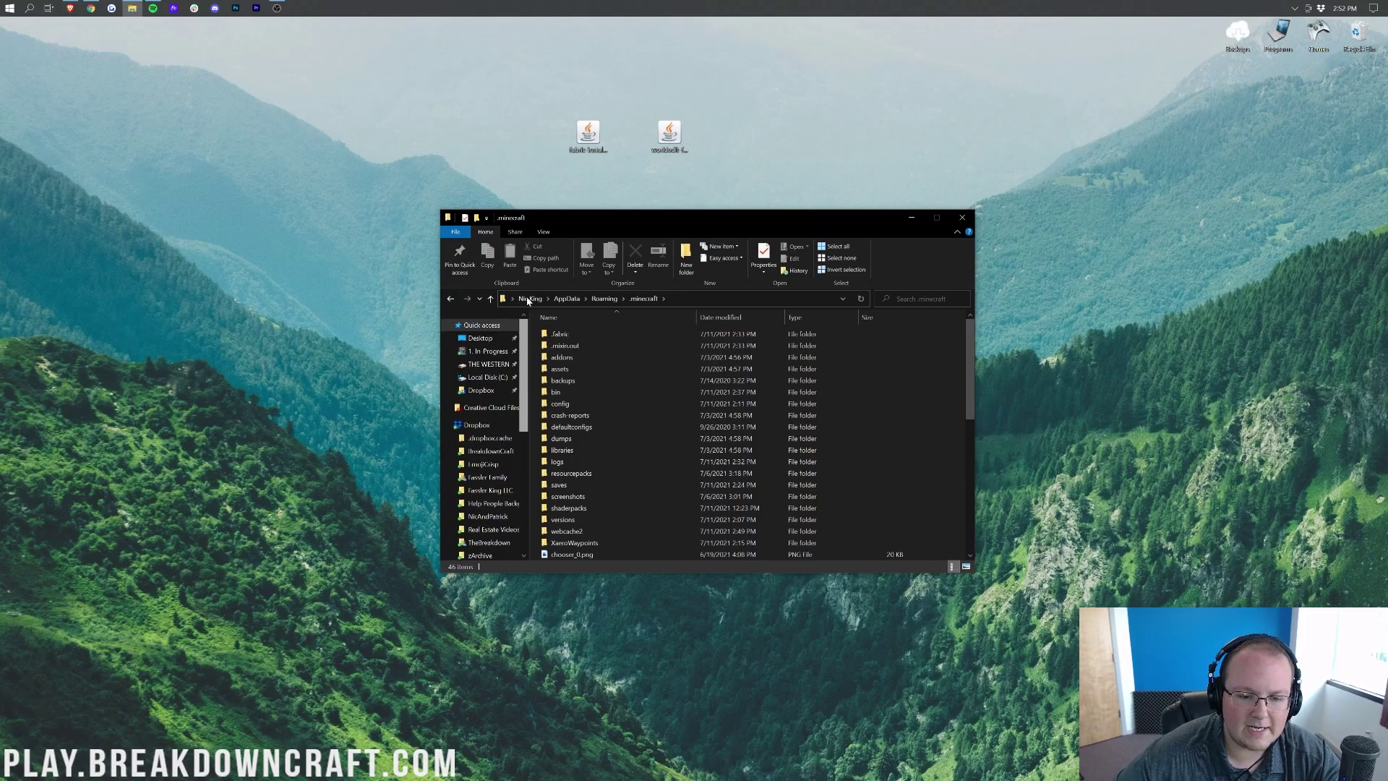
Step: Create a new folder named mods inside the .minecraft folder
right_click(536, 342)
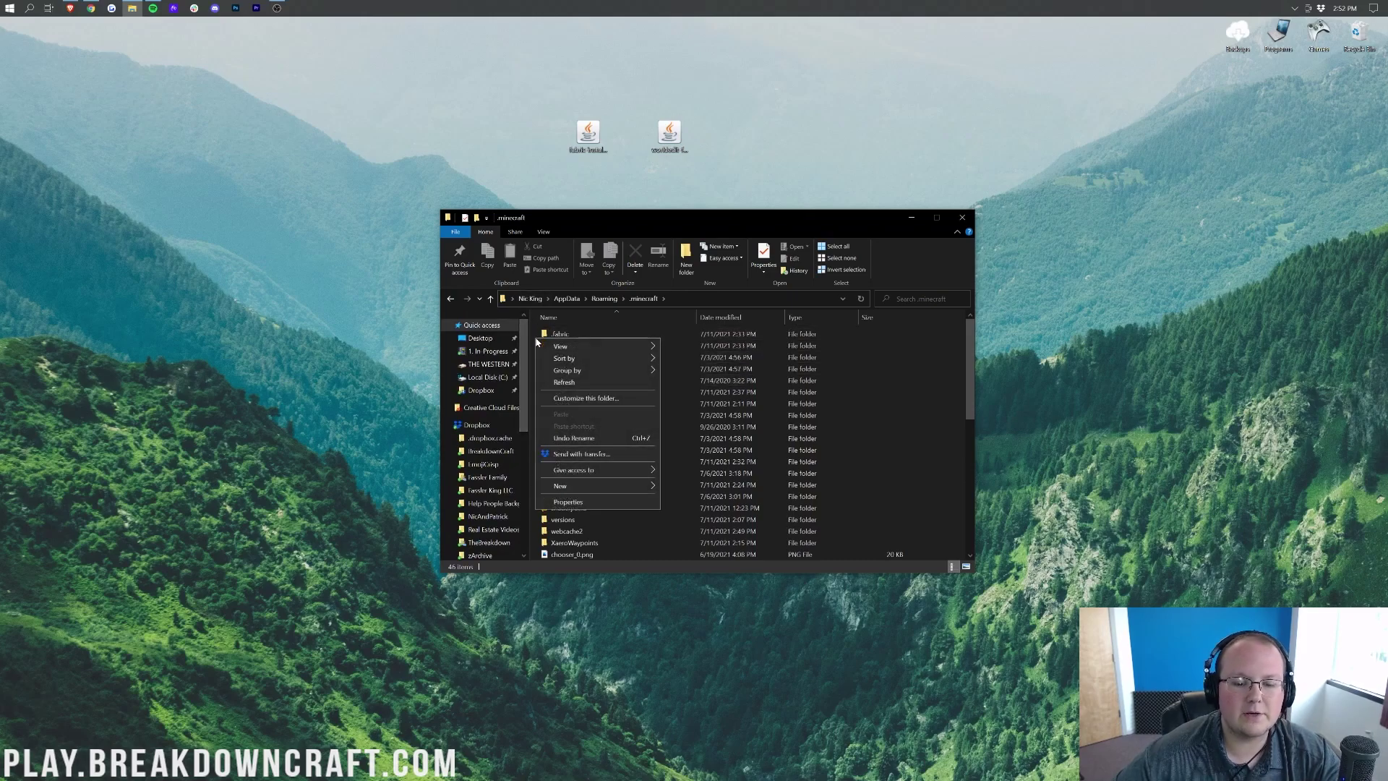
mouse_move(622, 483)
click(687, 485)
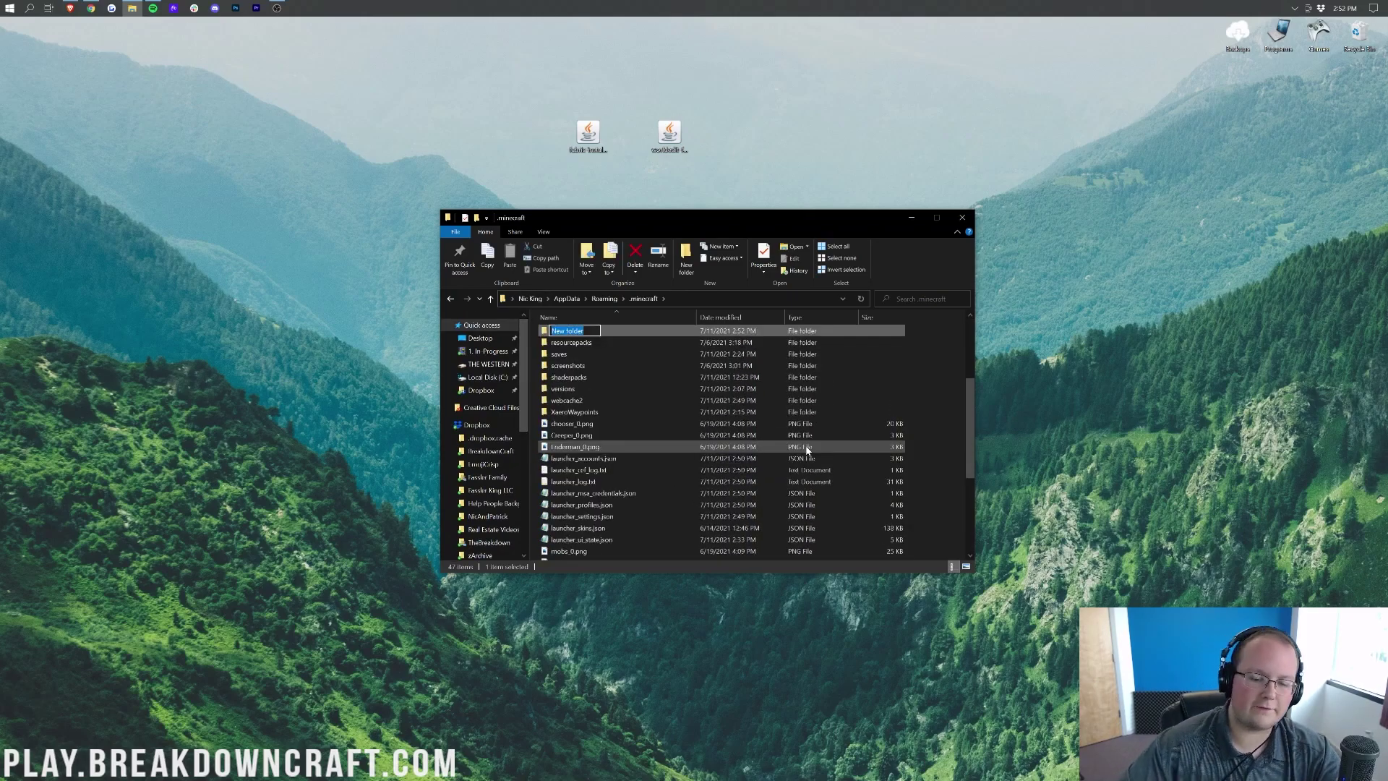
text(mods)
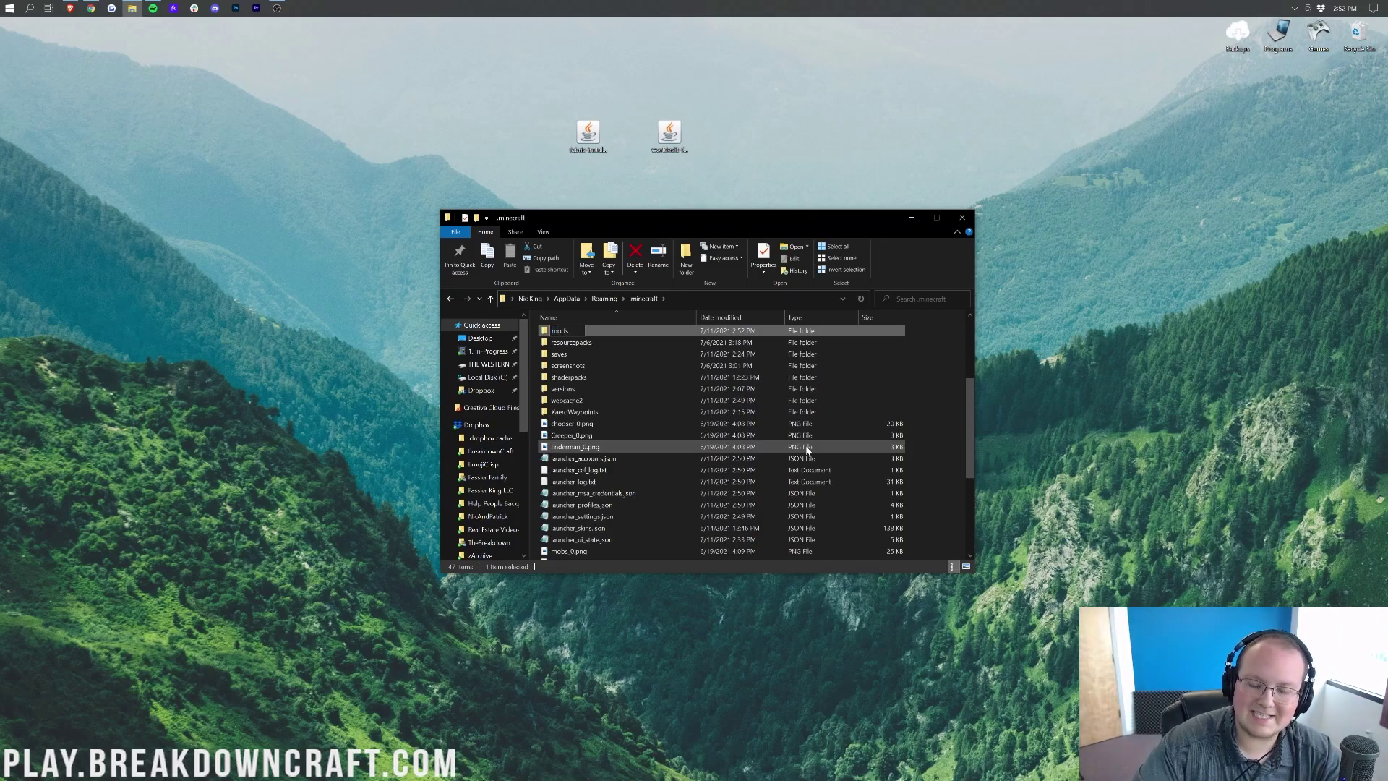
key(Return)
Step: Open the mods folder and copy the WorldEdit .jar file from the desktop into it
scroll(583, 357, up, 2)
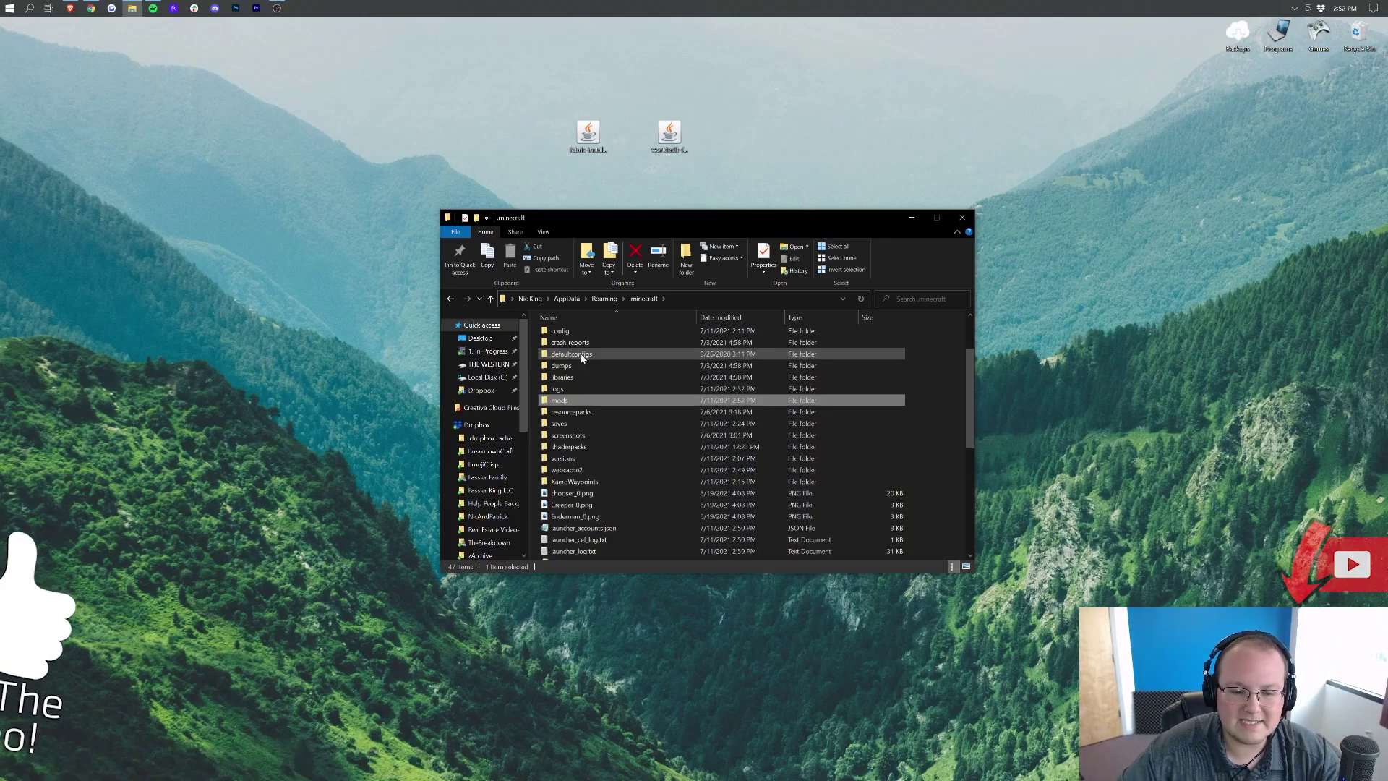
scroll(582, 358, up, 2)
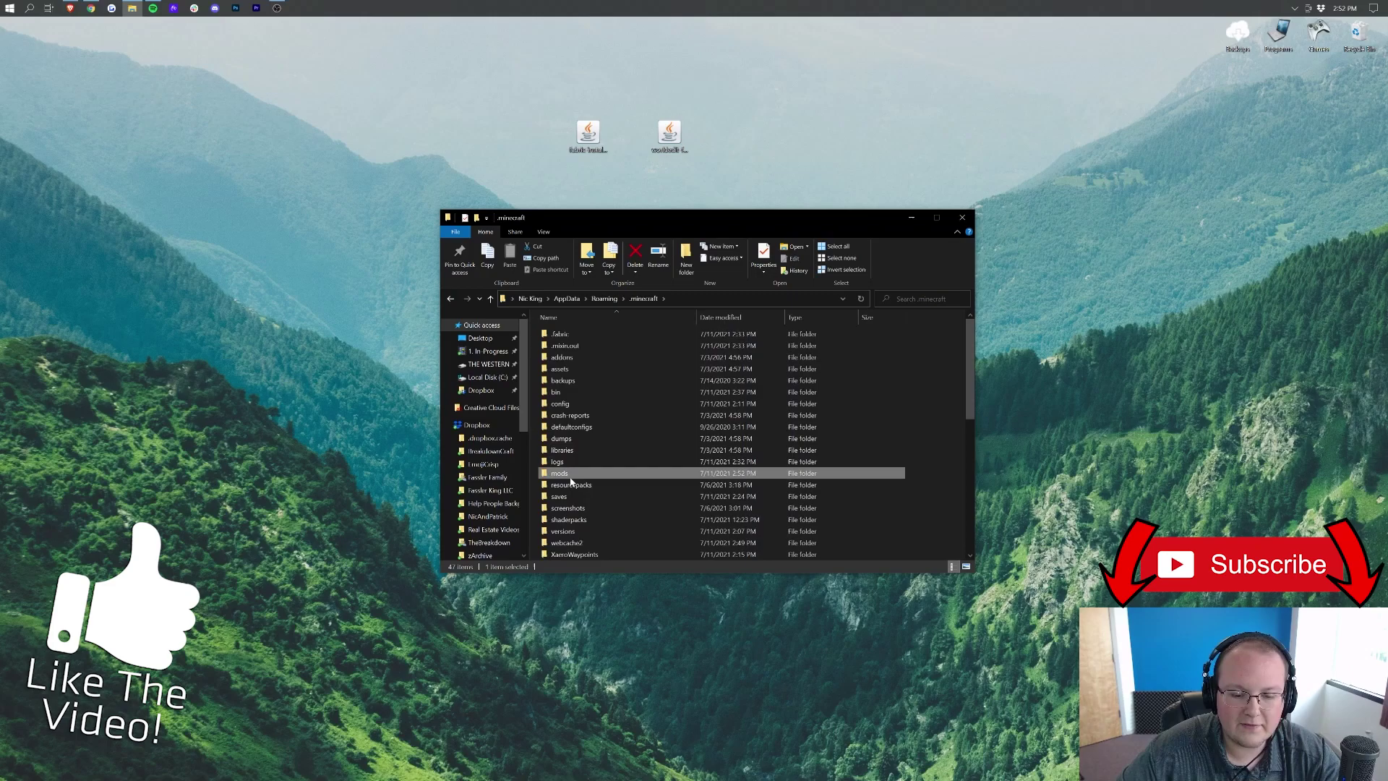
double_click(569, 475)
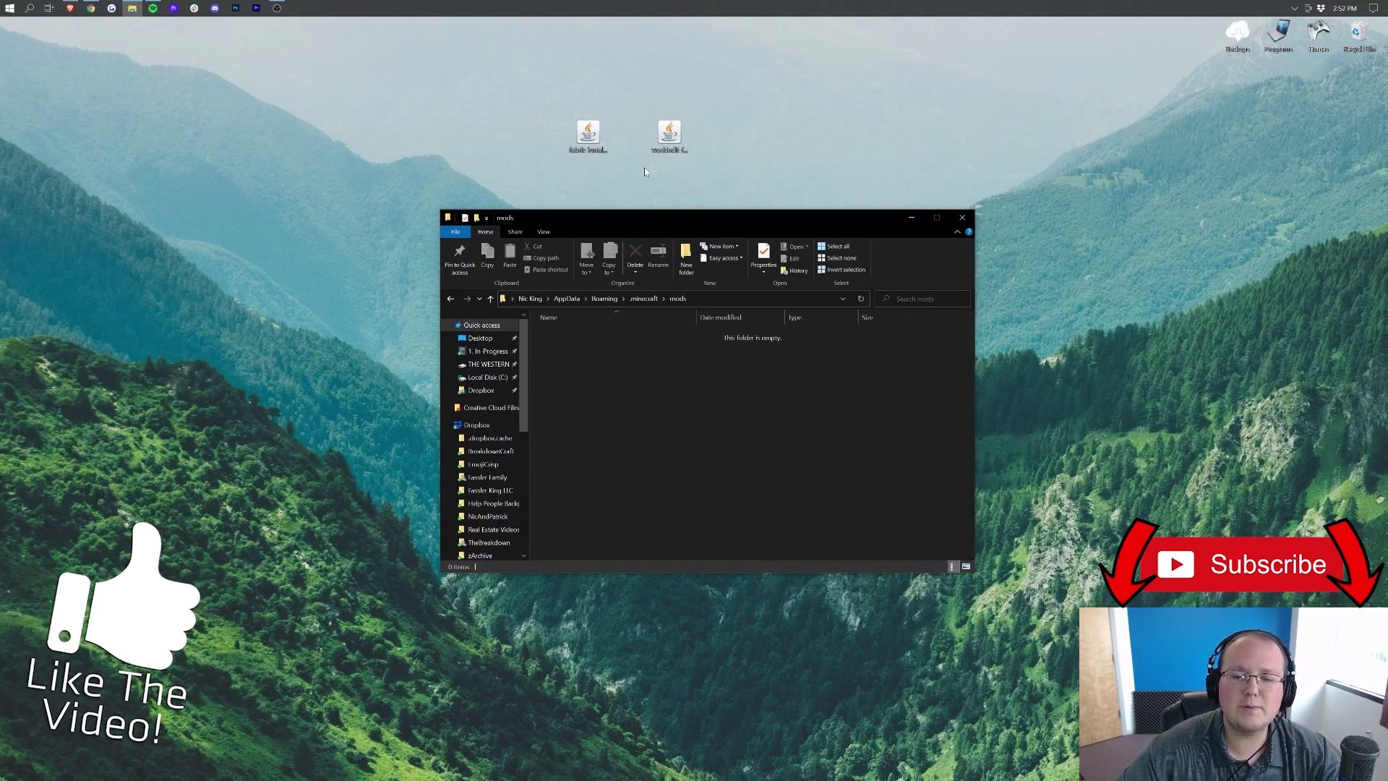
drag(669, 134, 601, 523)
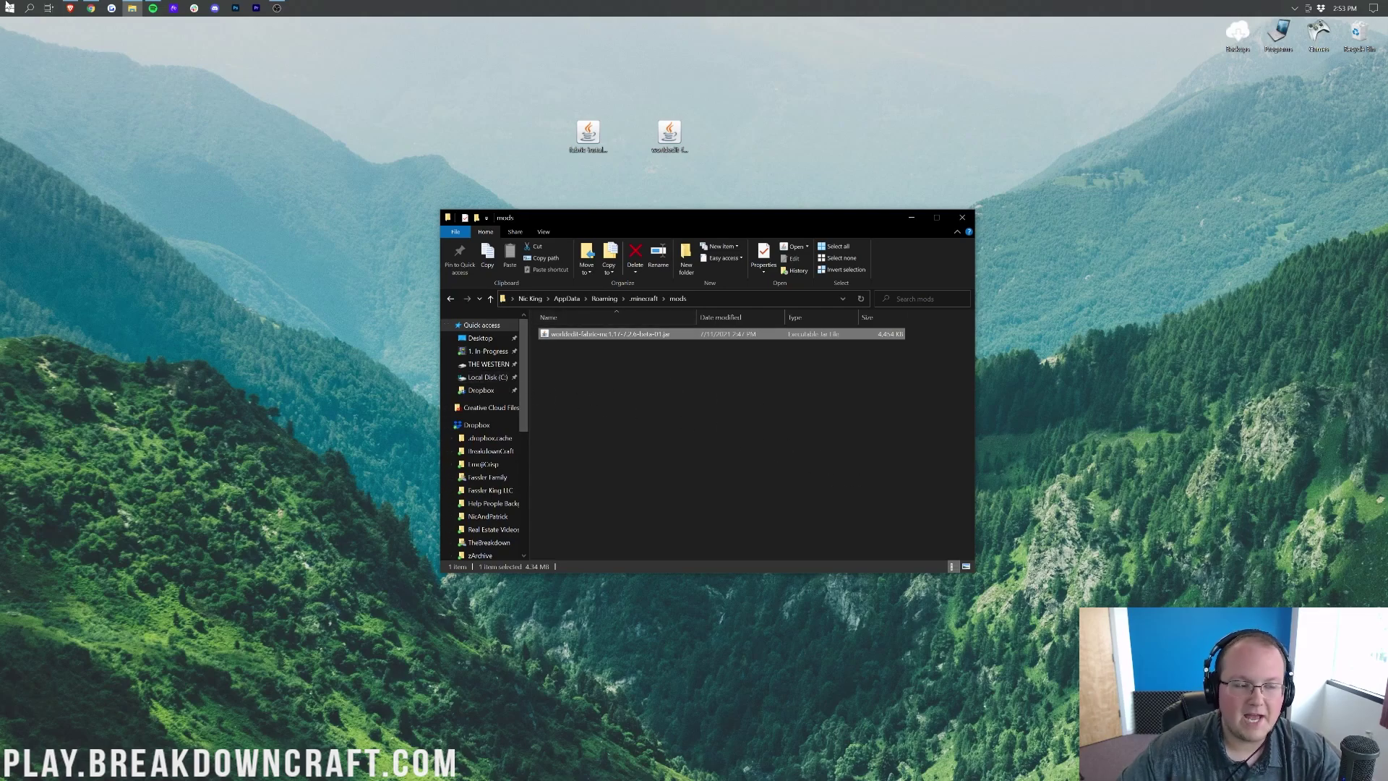
Step: Open the Minecraft Launcher and select the fabric-loader-1.17.1 installation
click(9, 8)
text(minecraft)
key(Return)
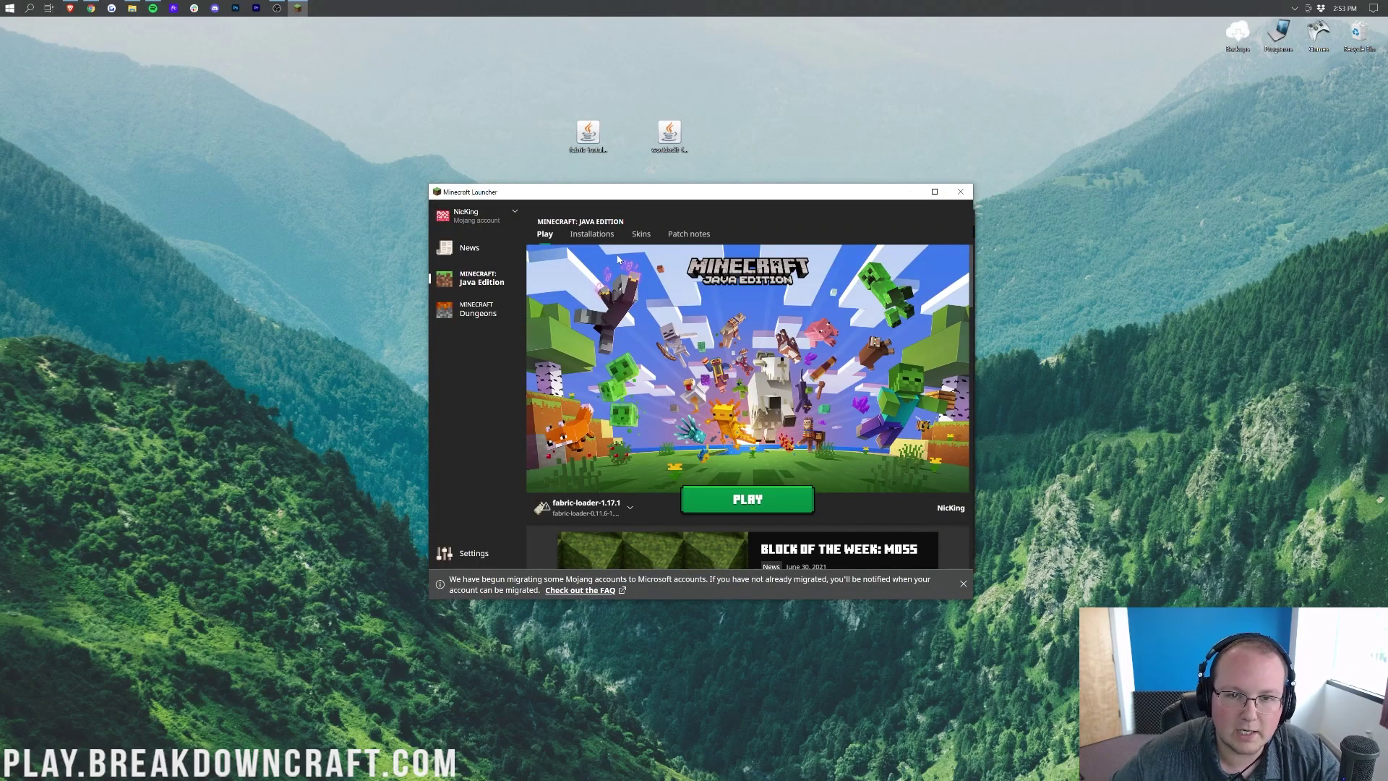
click(625, 511)
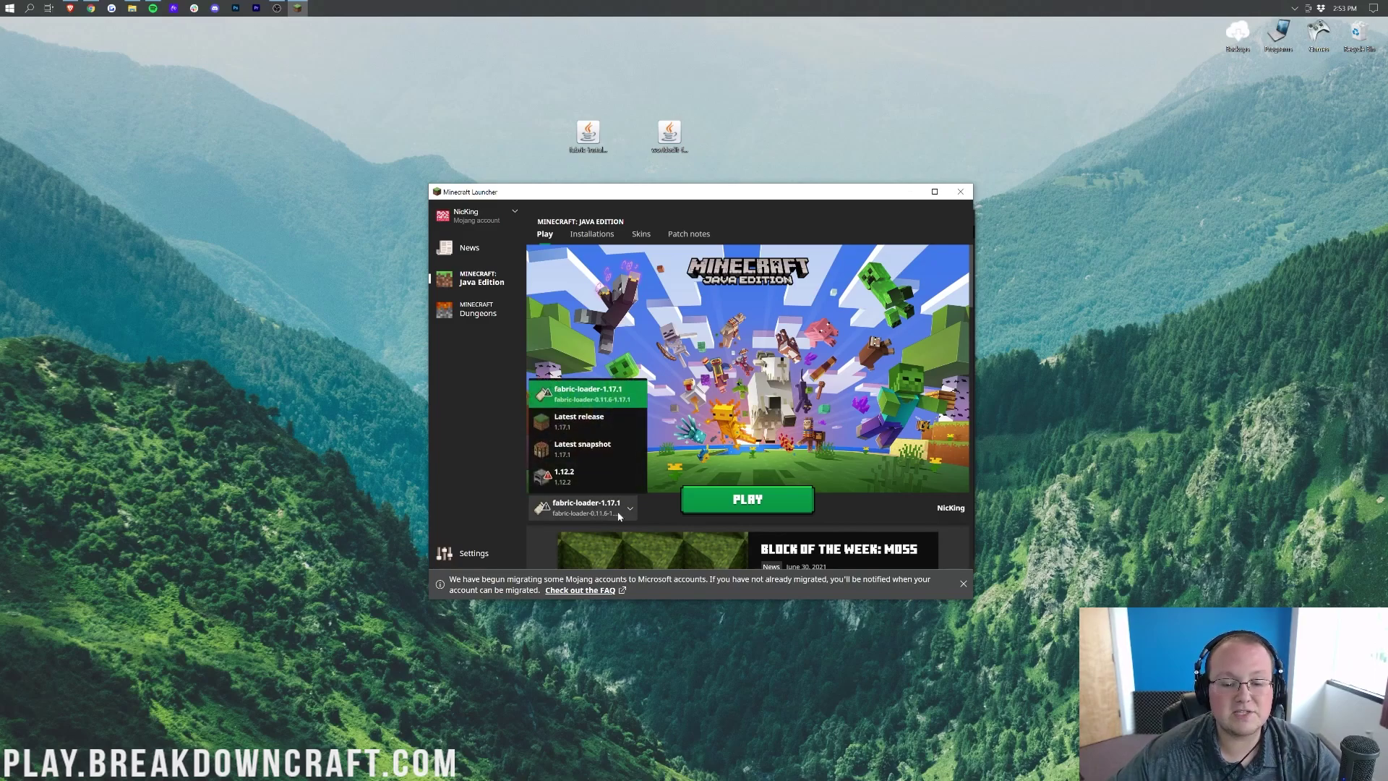
click(619, 513)
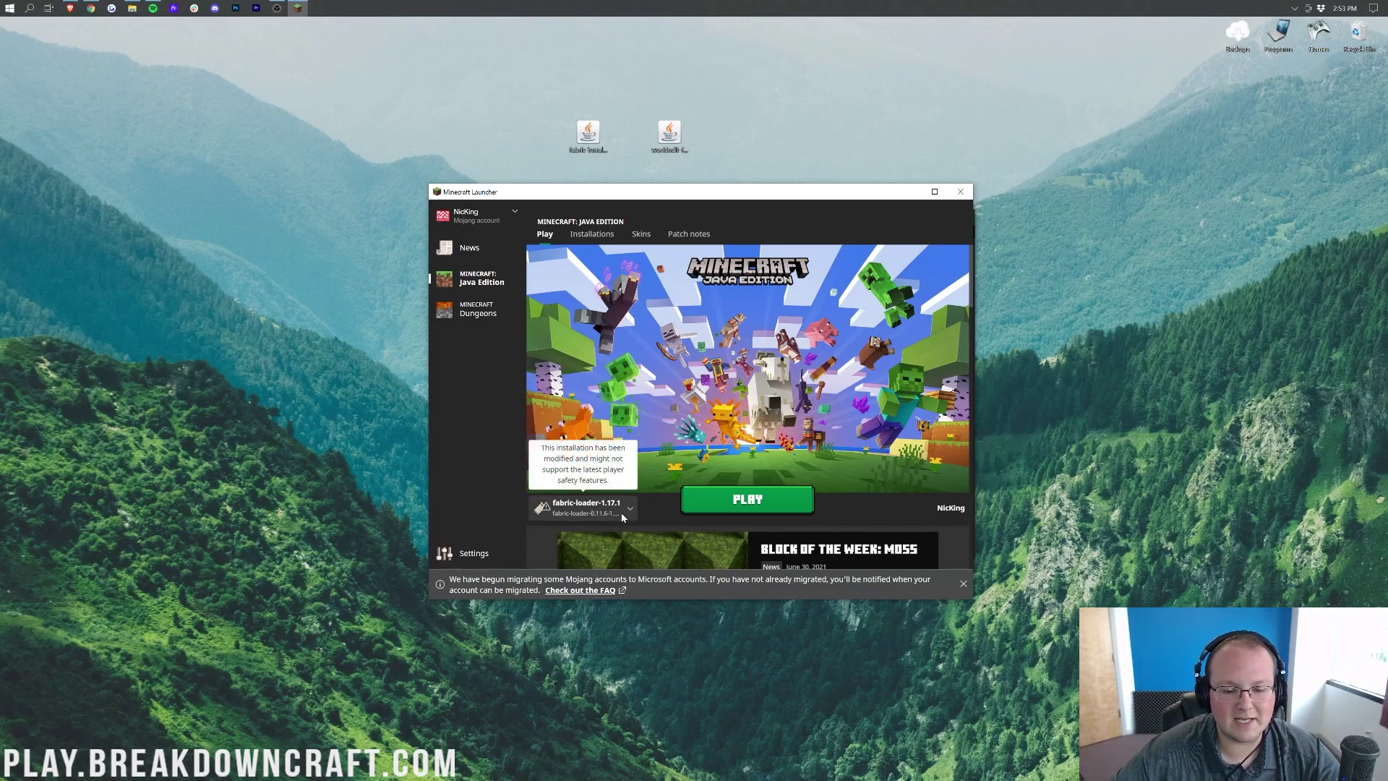
click(621, 513)
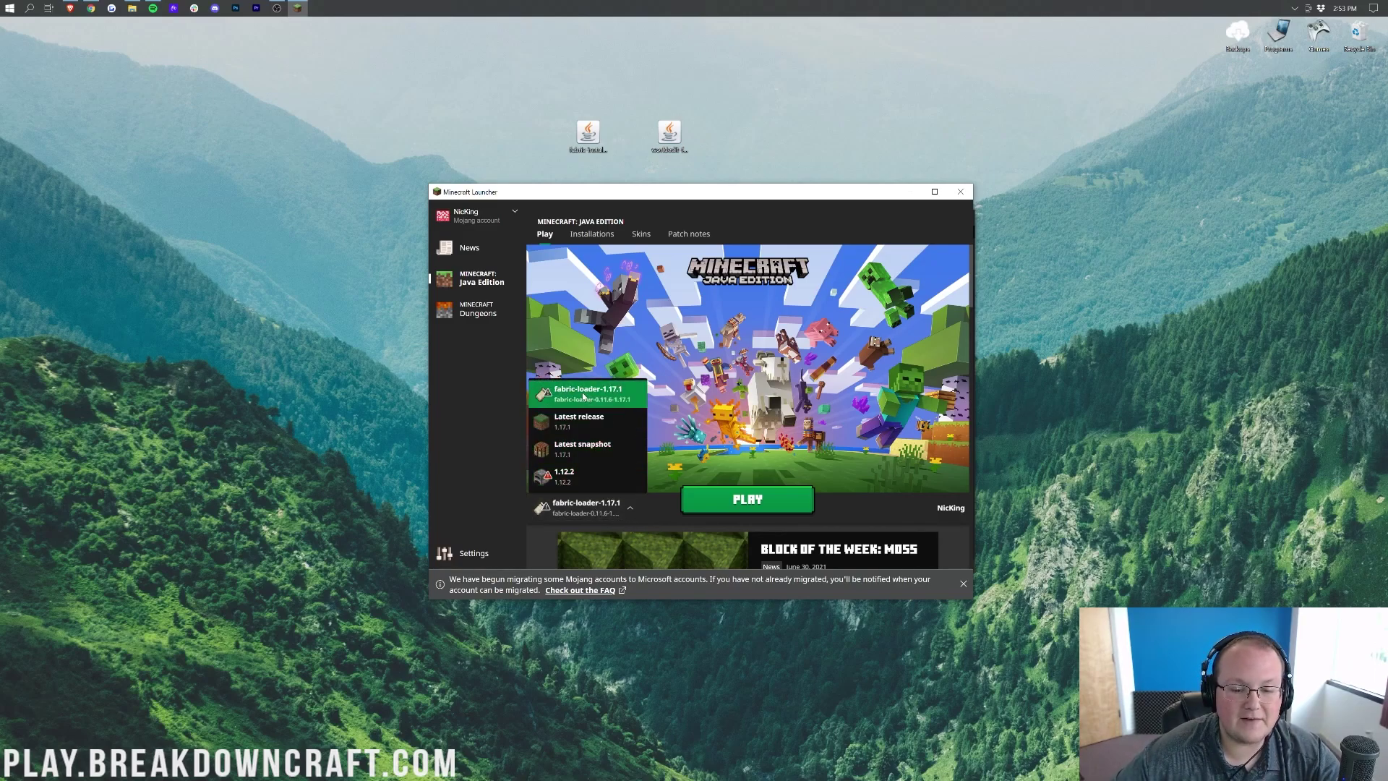
click(560, 396)
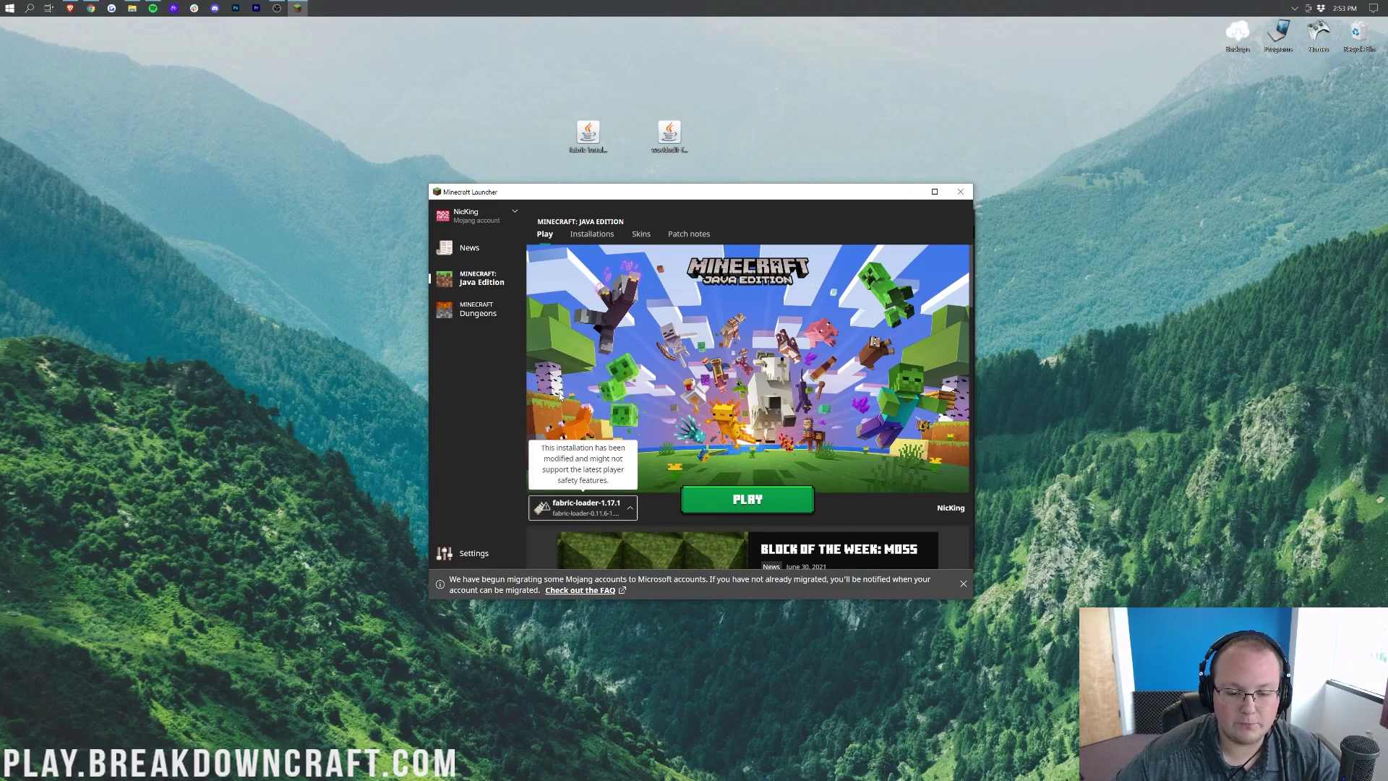
click(761, 509)
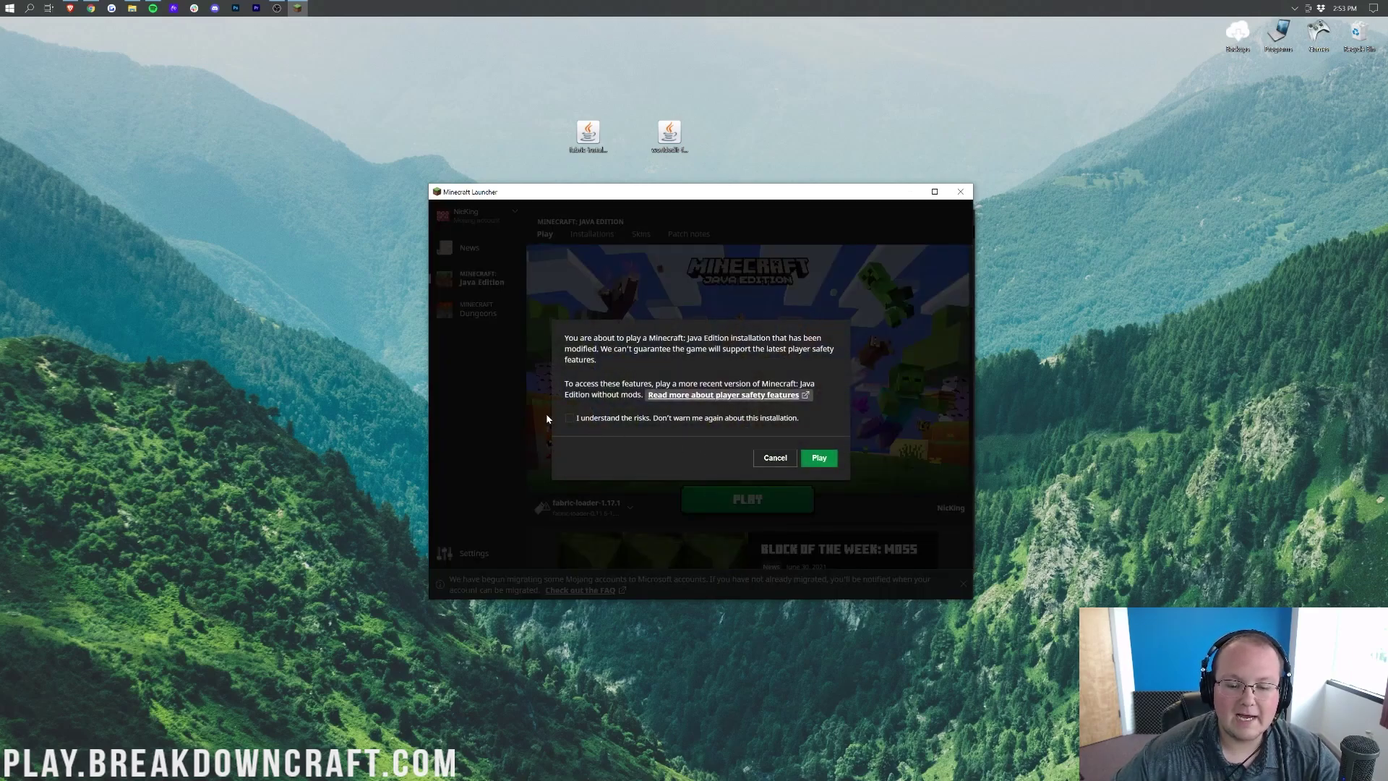
click(571, 418)
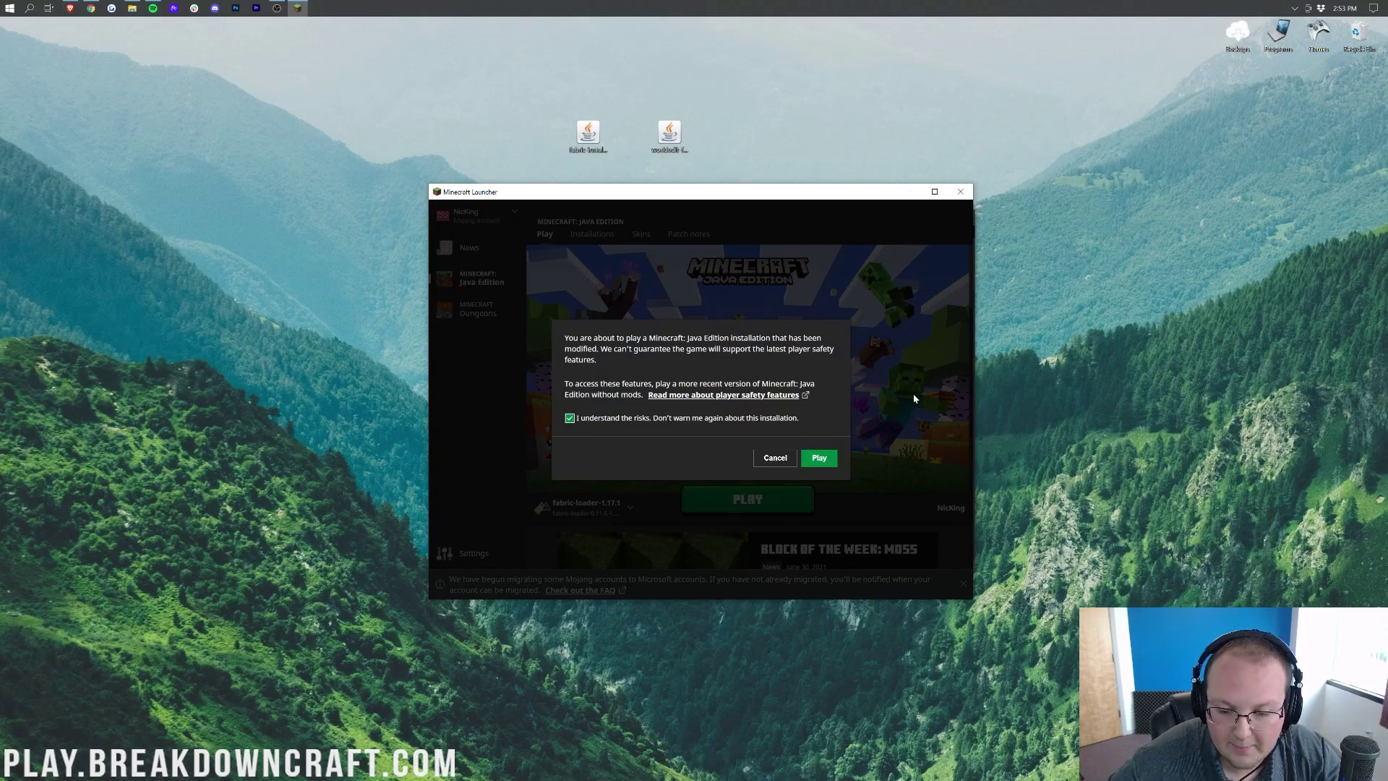
click(775, 458)
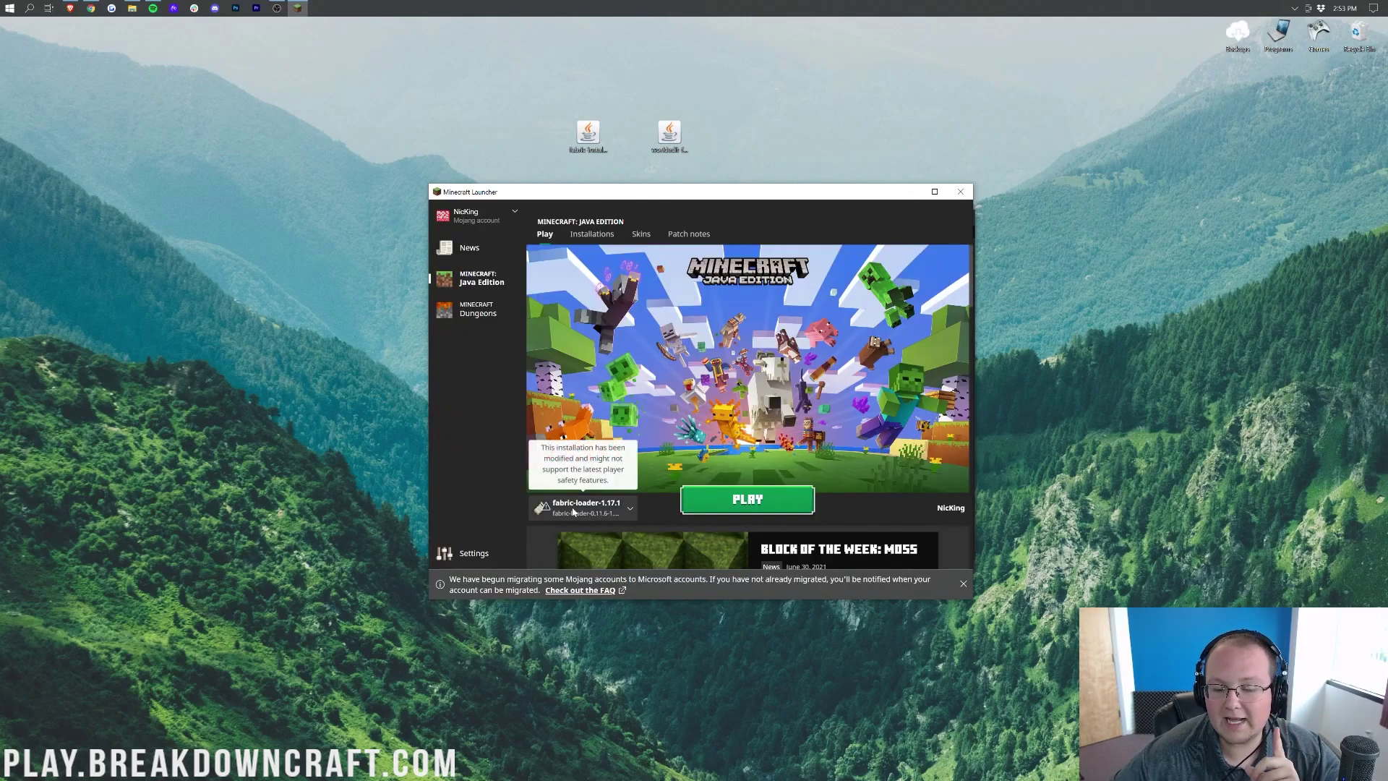
Step: Select the Latest release installation, and turn the Modded versions filter off and on again in the installations list
click(572, 511)
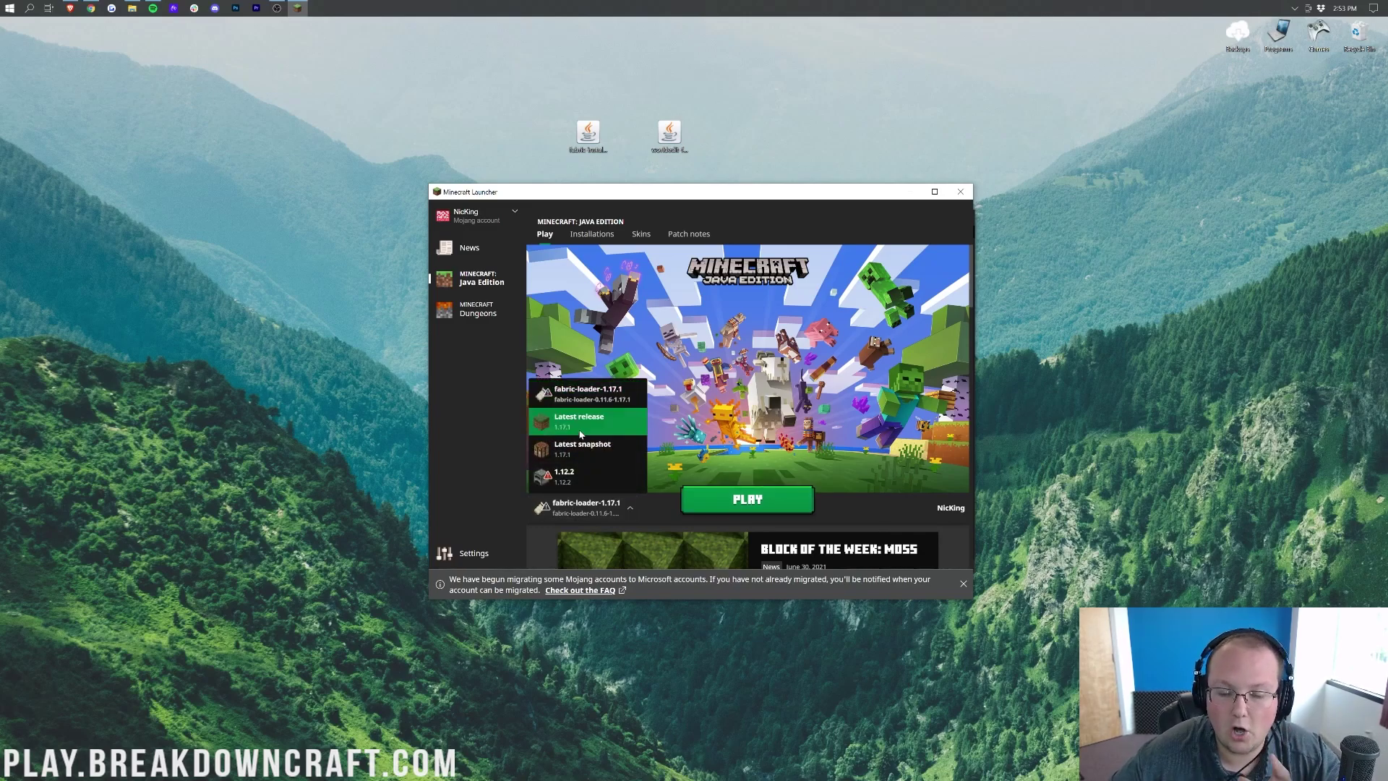
click(581, 422)
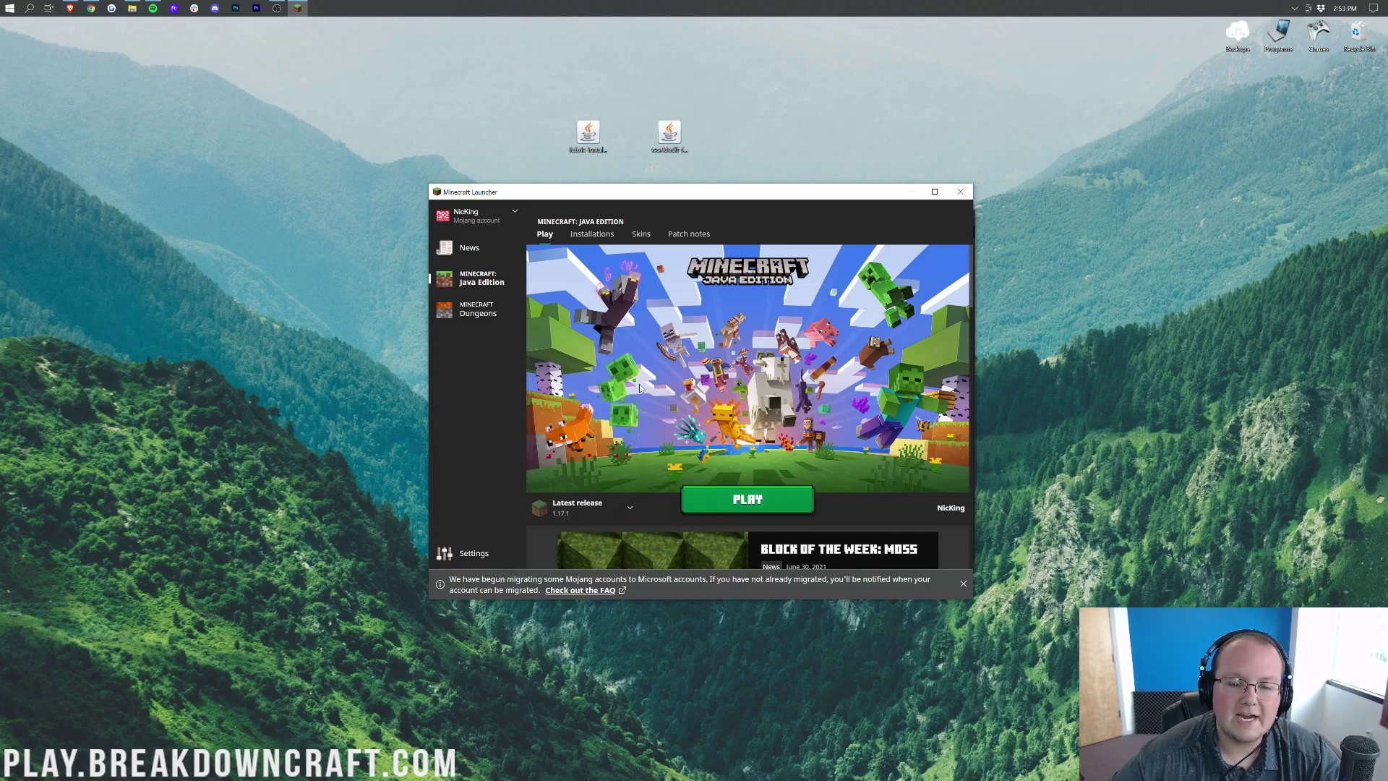
click(584, 238)
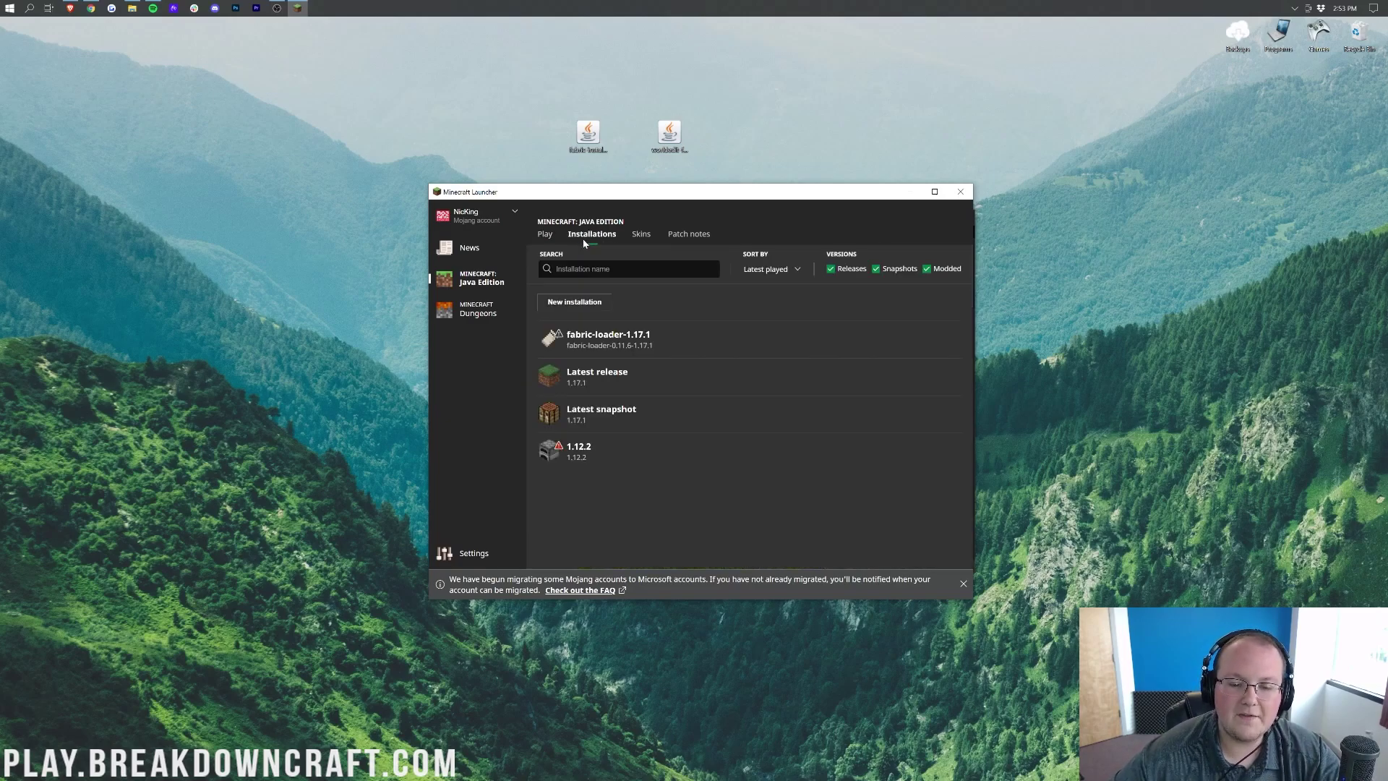
click(946, 268)
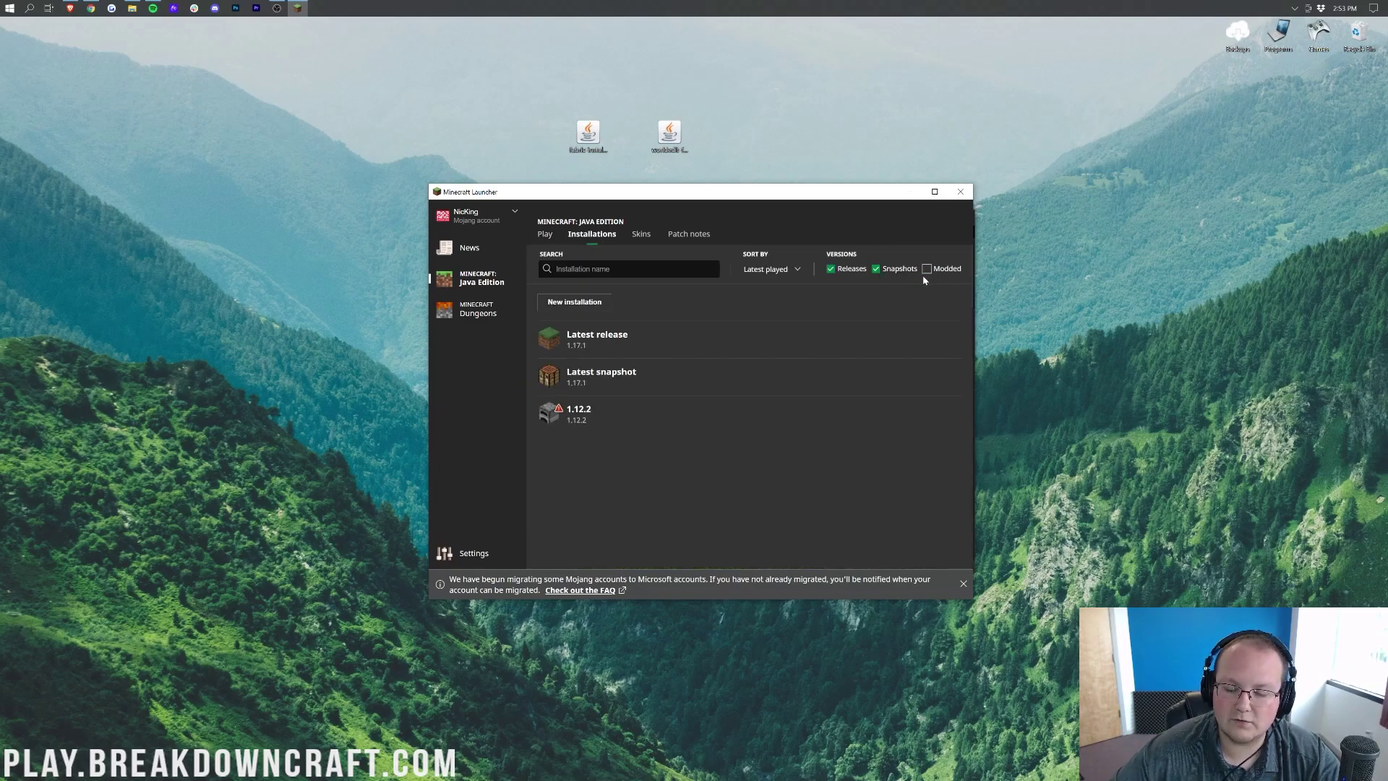
click(926, 273)
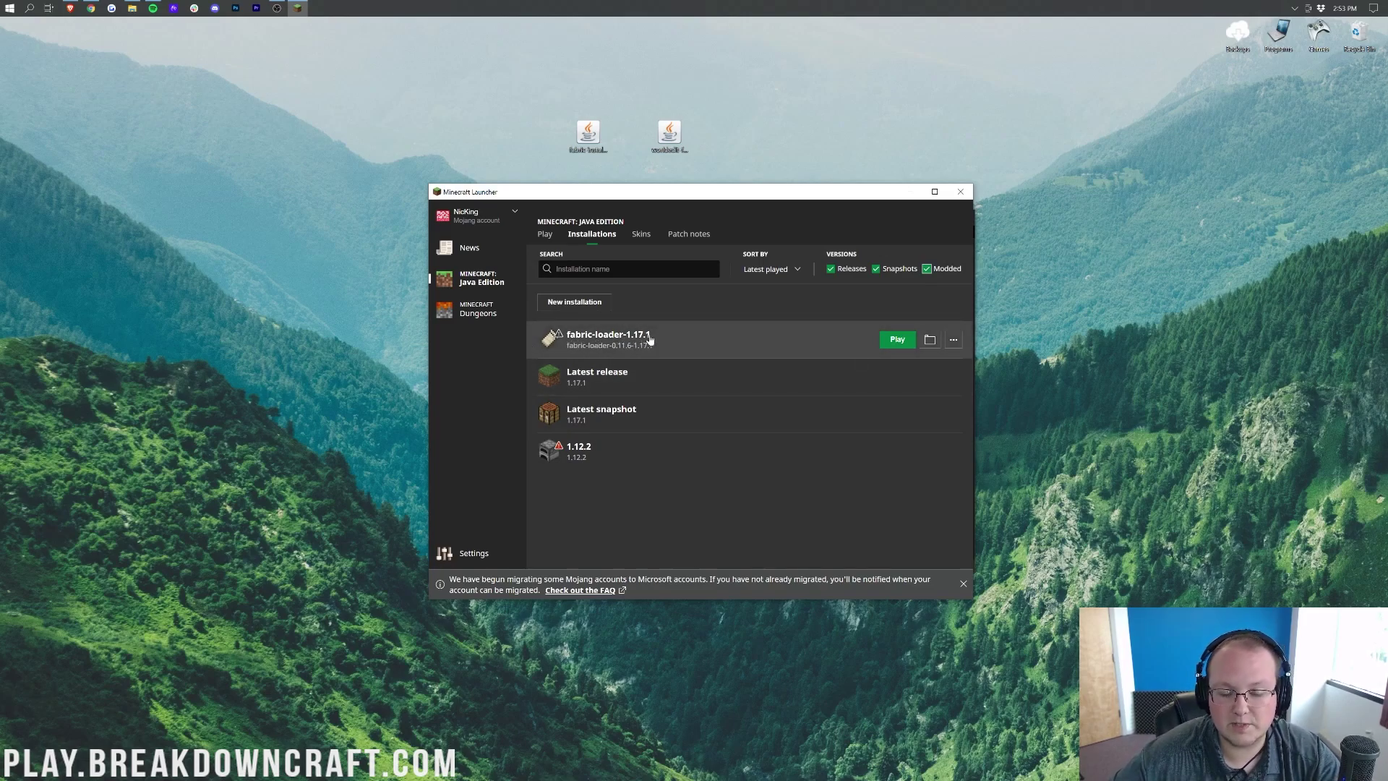
Step: Start a new installation and name it Play.BreakdownCraft.com
click(574, 304)
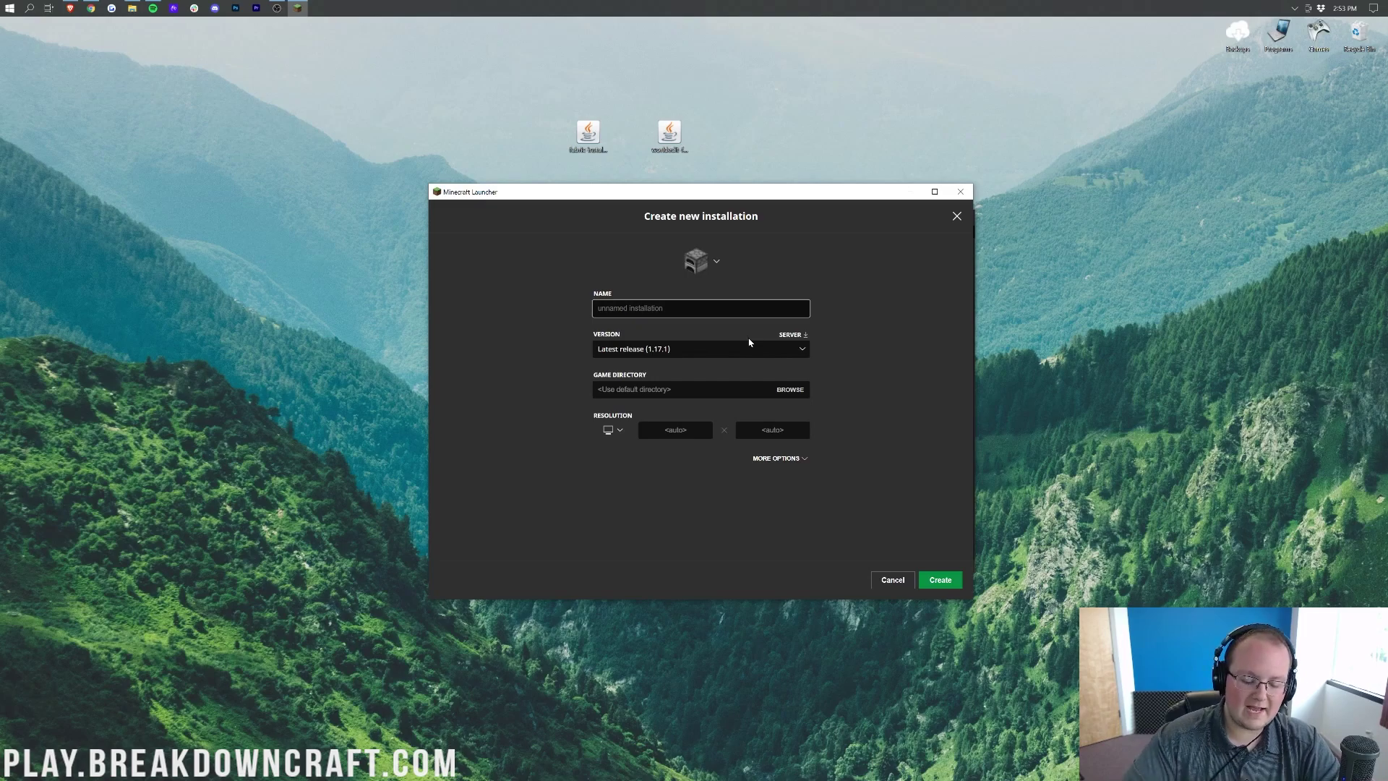
text(Play.Breakdown)
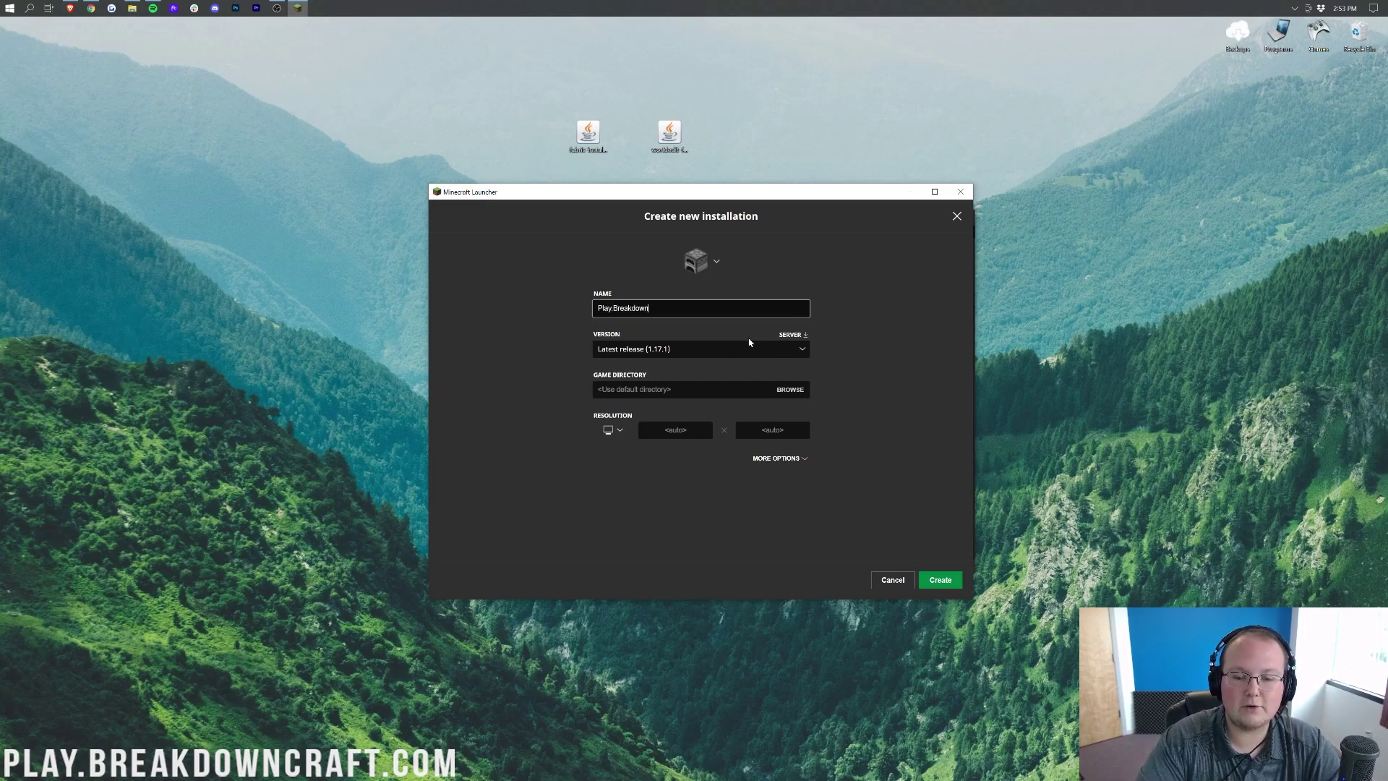
text(Craft.com)
key(ctrl+a)
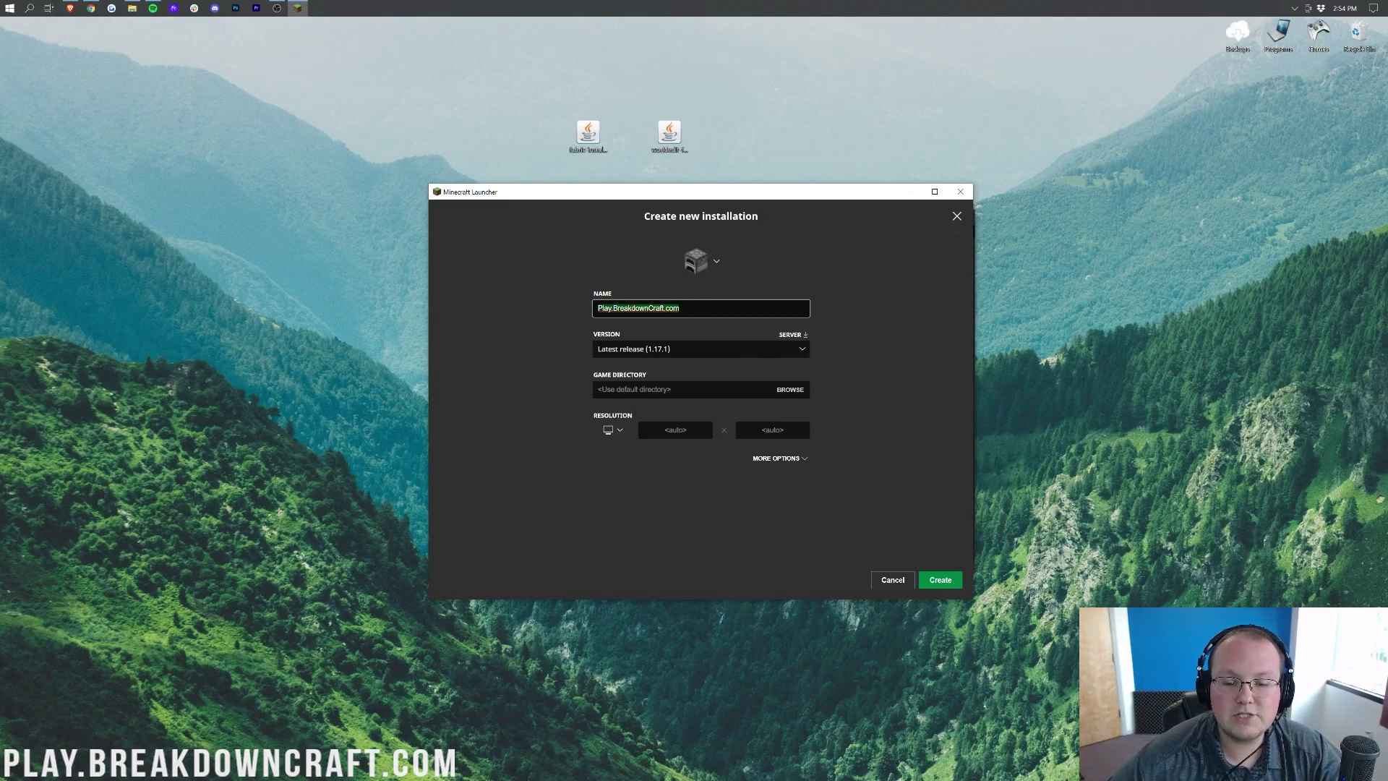
click(558, 292)
Step: Set the new installation's version to release fabric-loader-0.11.6-1.17.1 and its resolution to 1920x1080, and create it
click(657, 350)
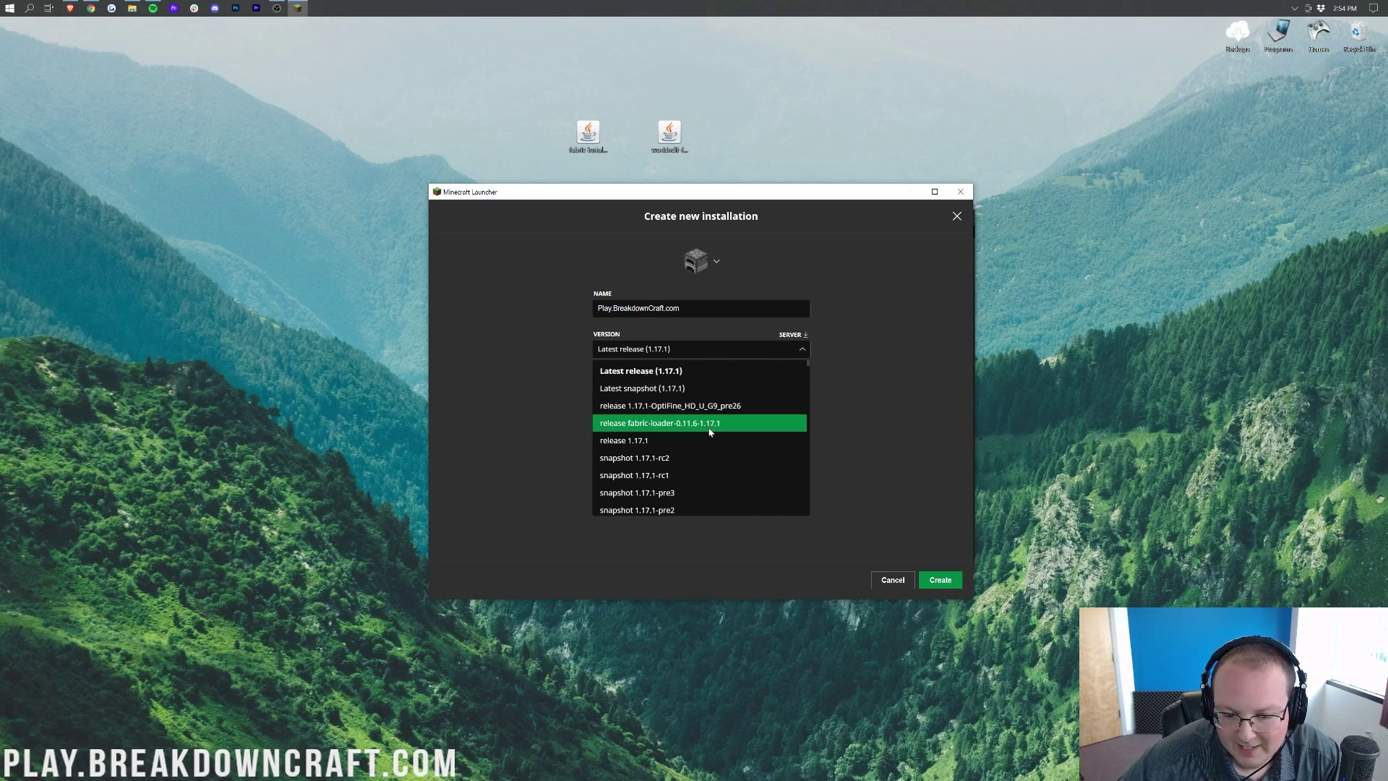
click(709, 432)
click(614, 452)
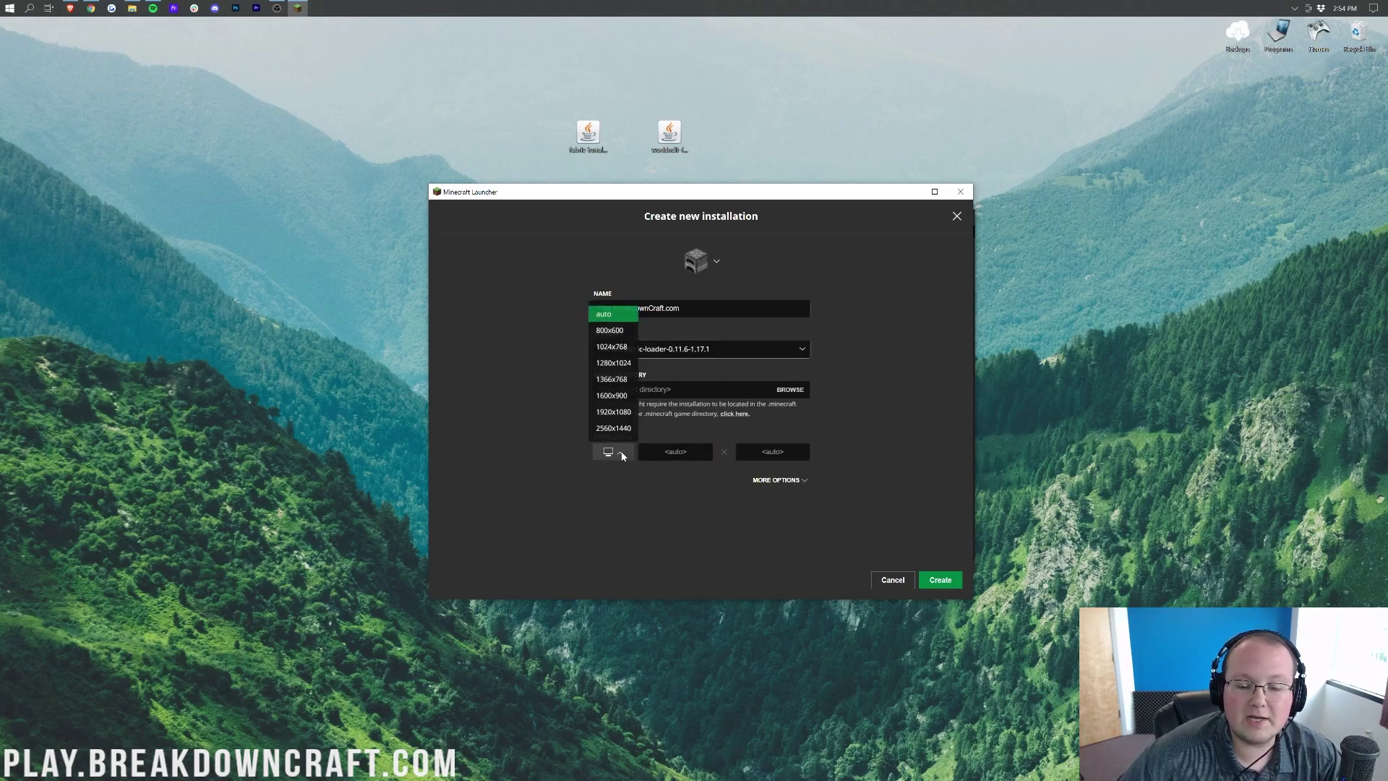
click(624, 409)
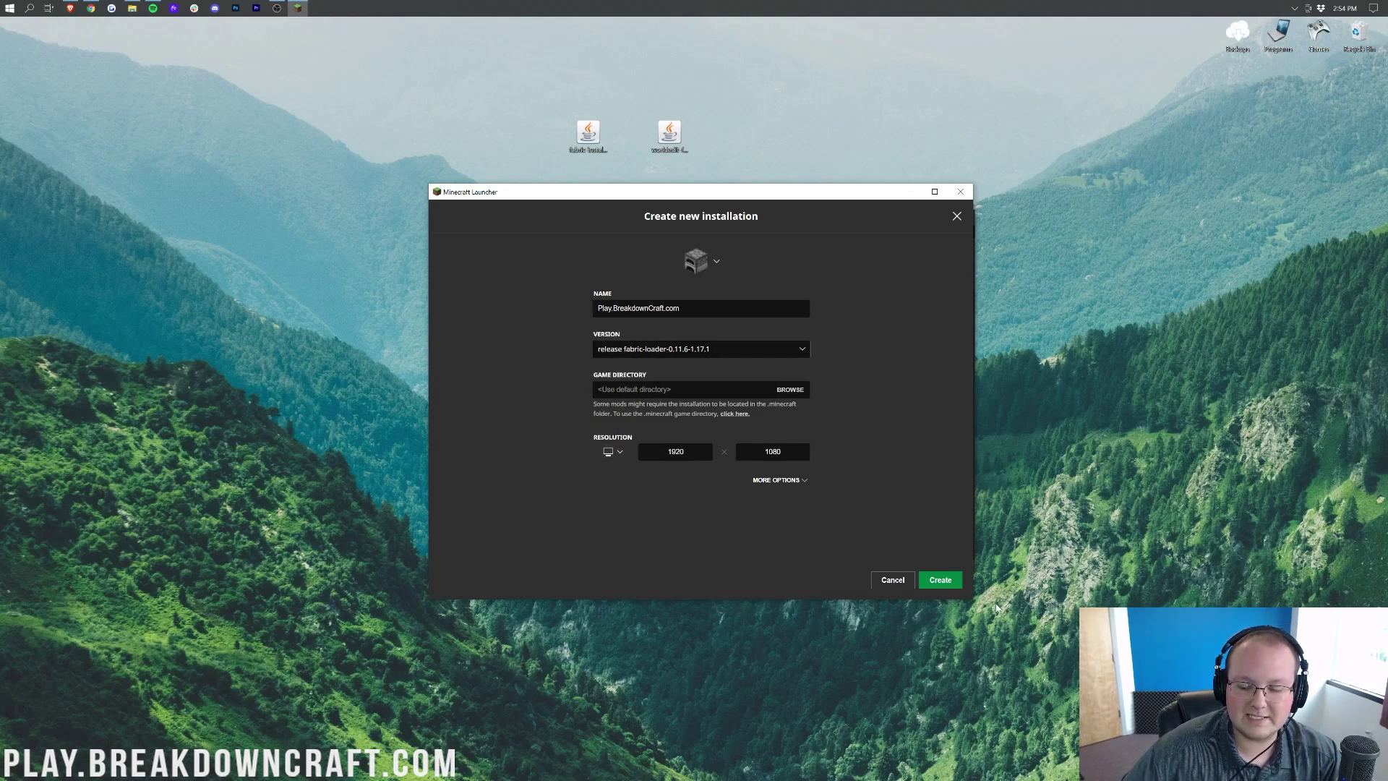
click(949, 583)
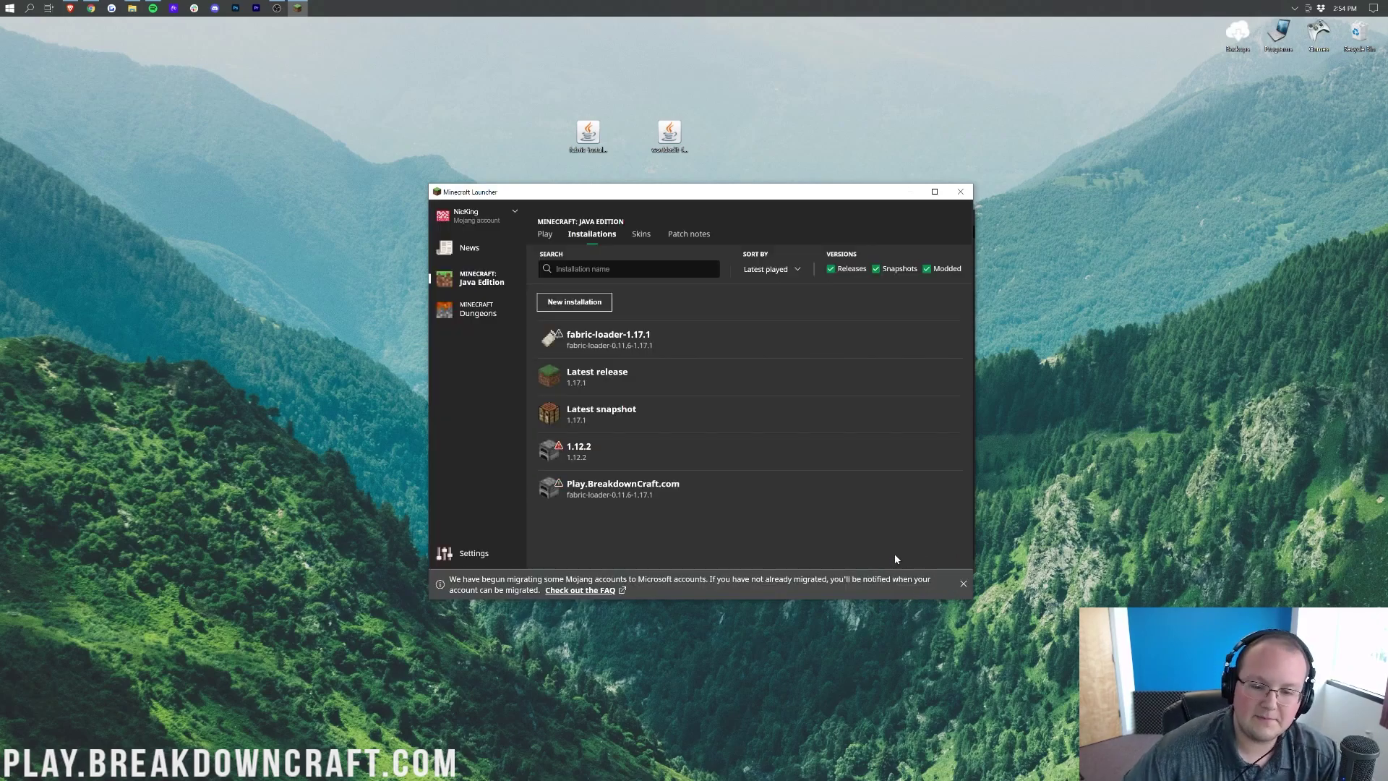
Step: Launch the Play.BreakdownCraft.com installation, accepting the modded-game risks and turning off further warnings for it
mouse_move(576, 490)
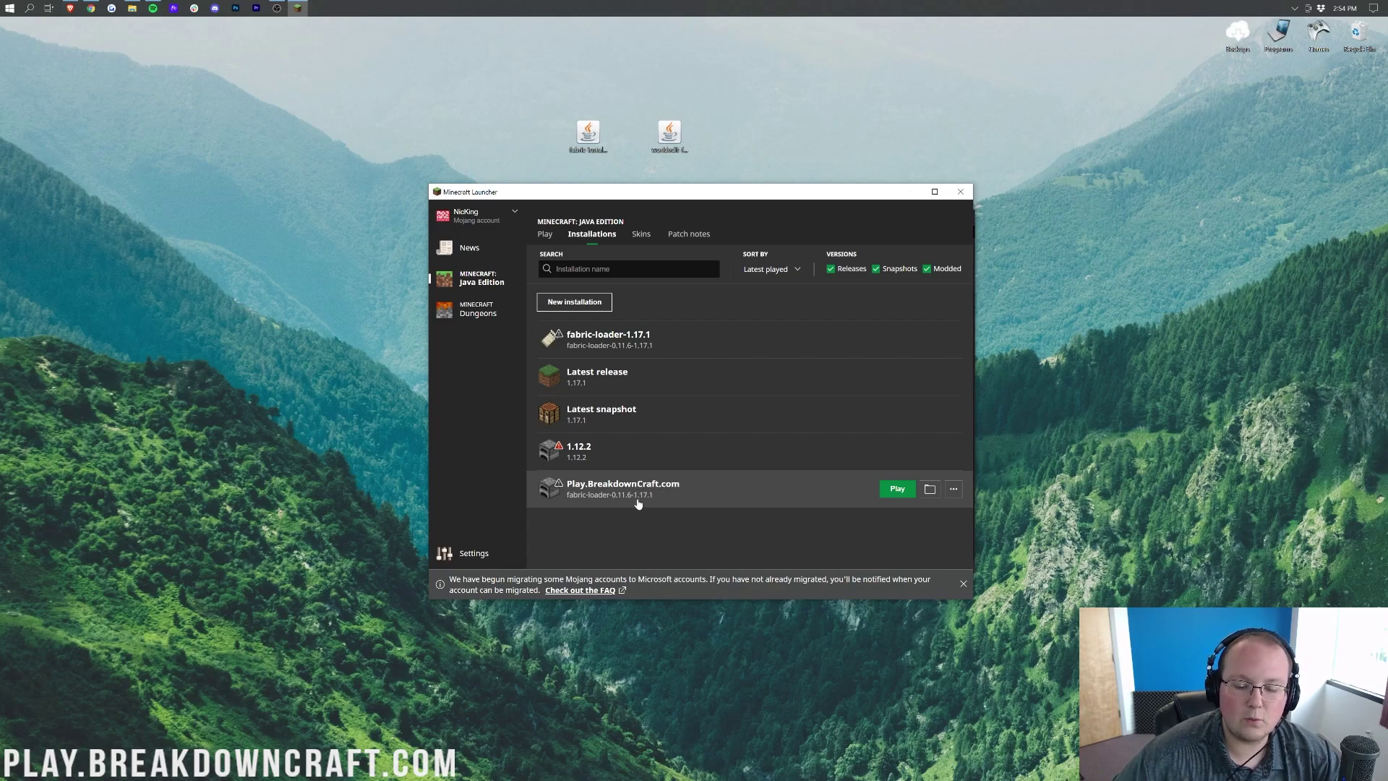
click(887, 490)
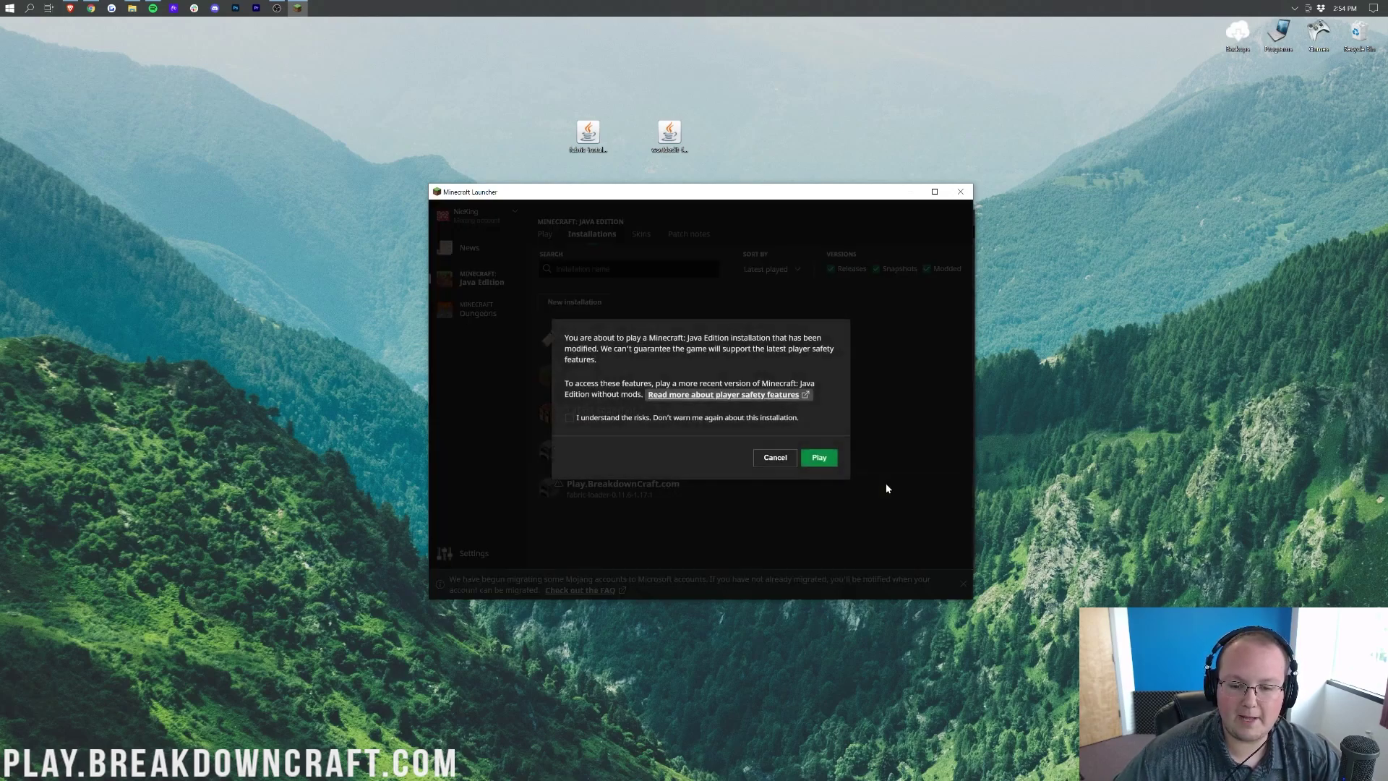
click(569, 418)
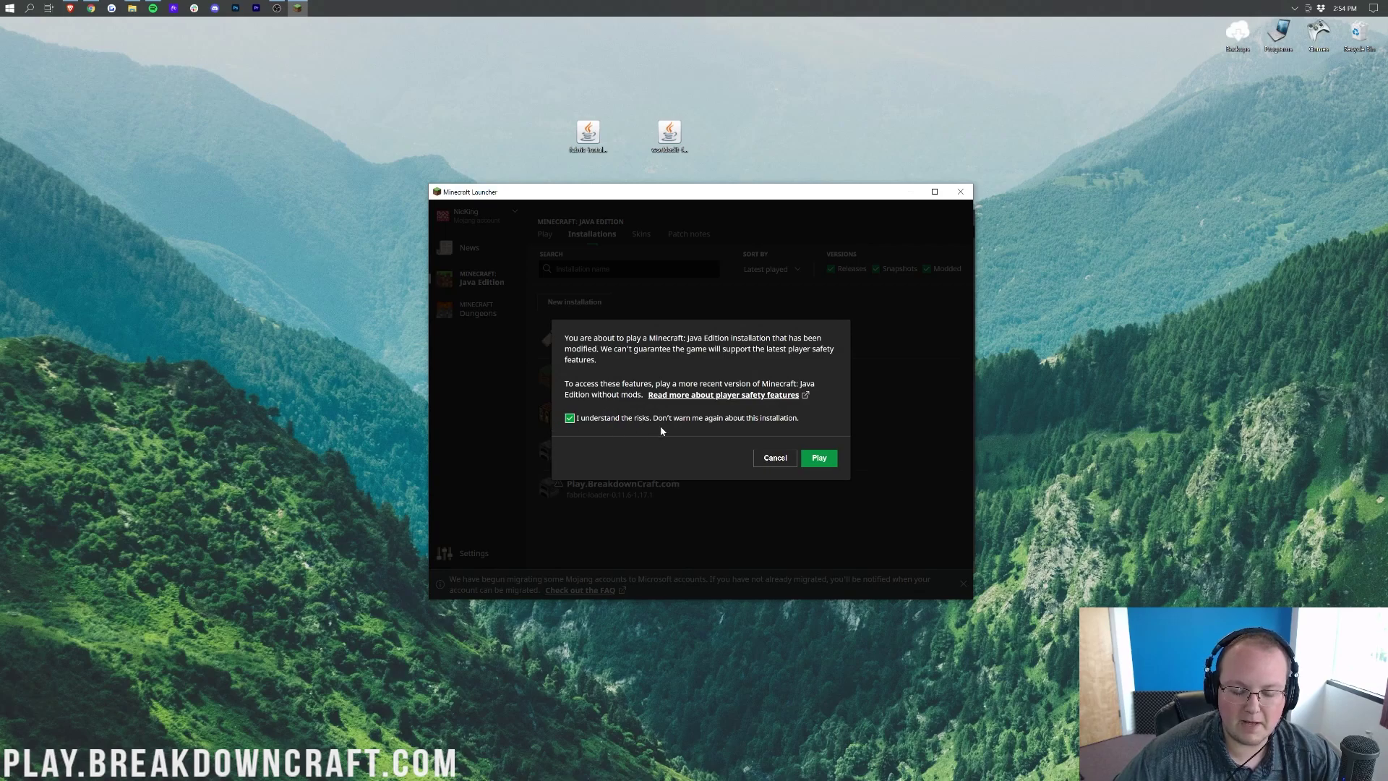
click(819, 457)
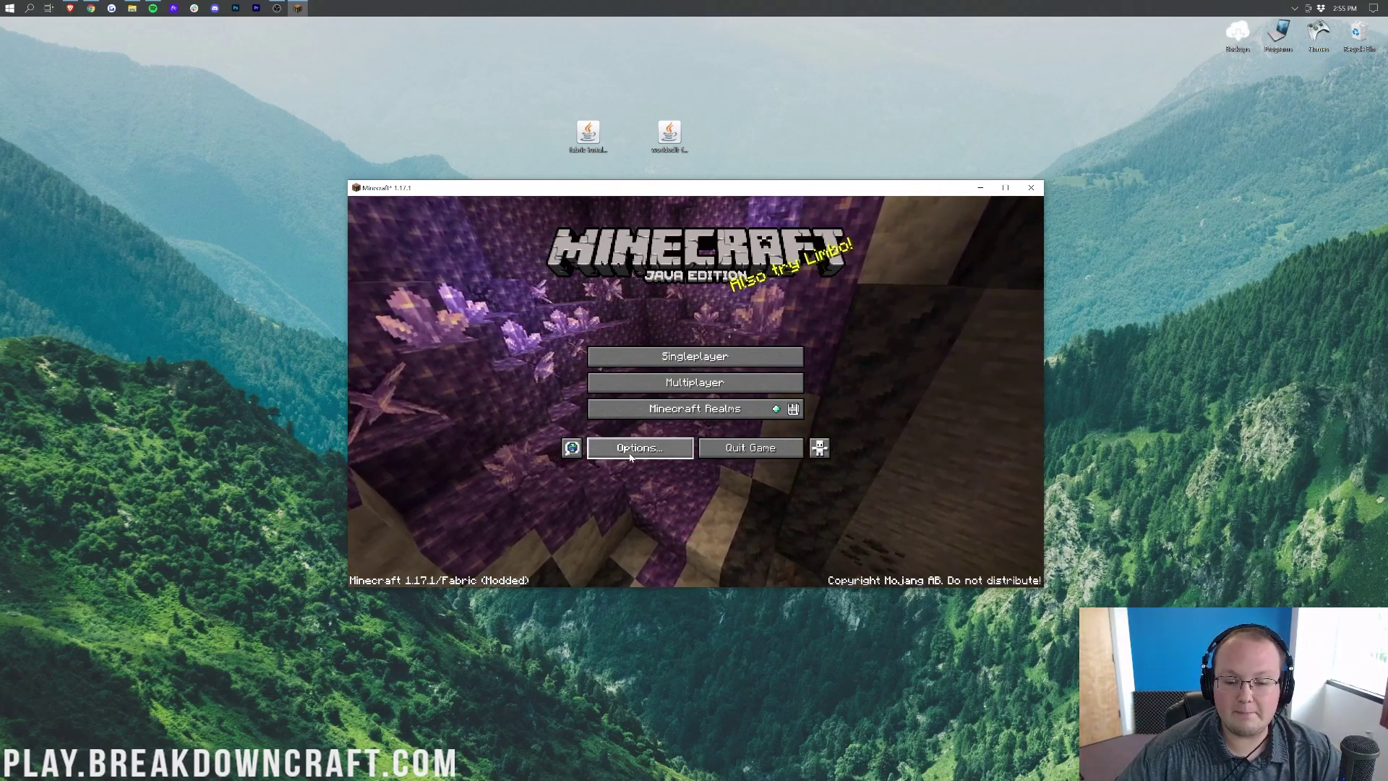
Step: Create a new singleplayer world named World Edit in Creative game mode
click(743, 359)
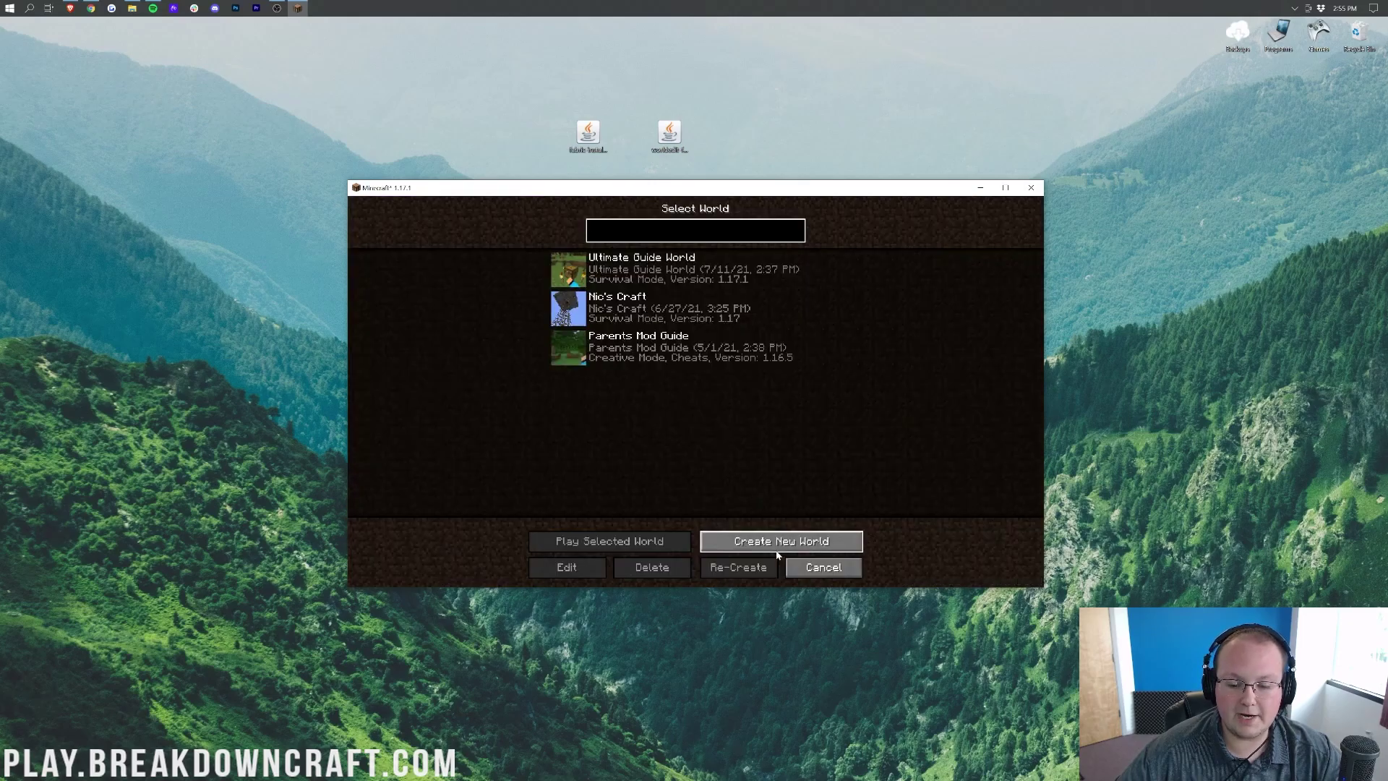
click(780, 541)
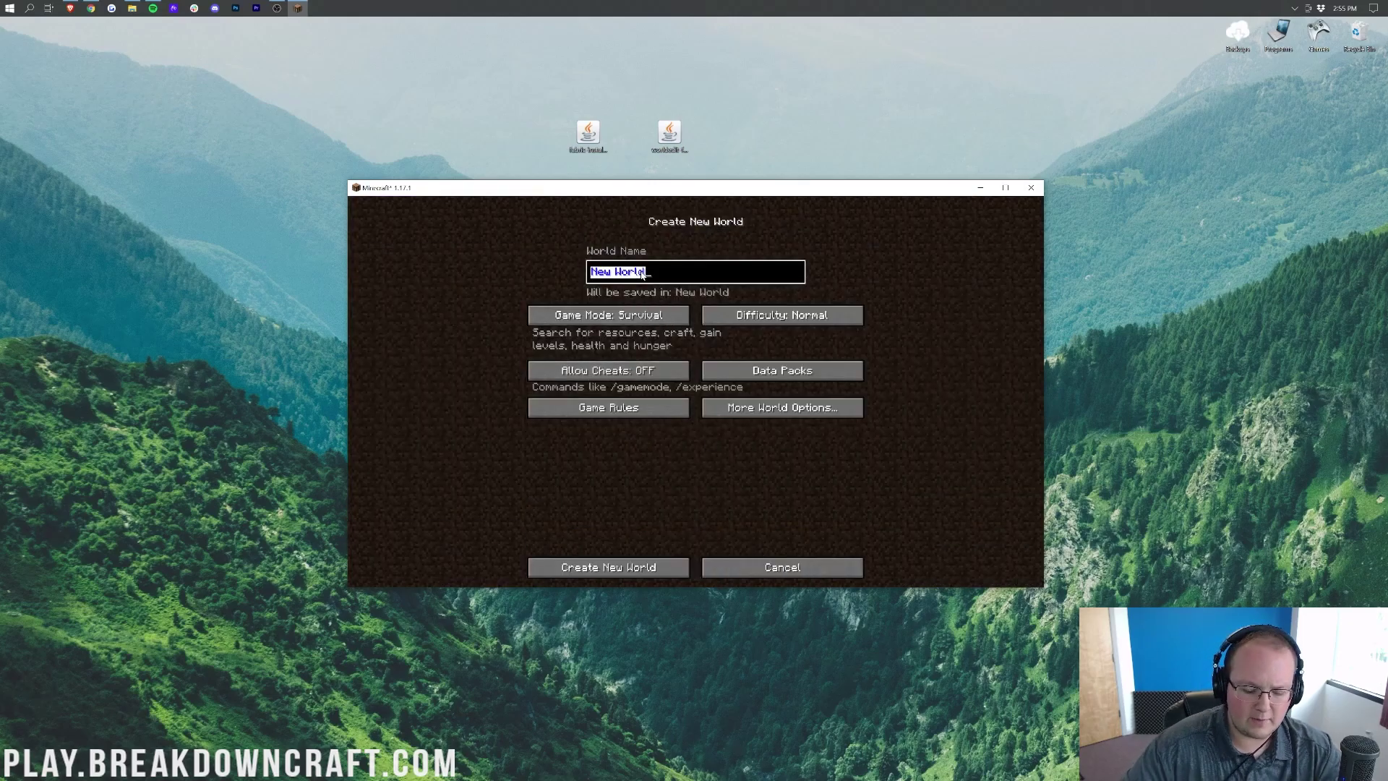
text(Wor)
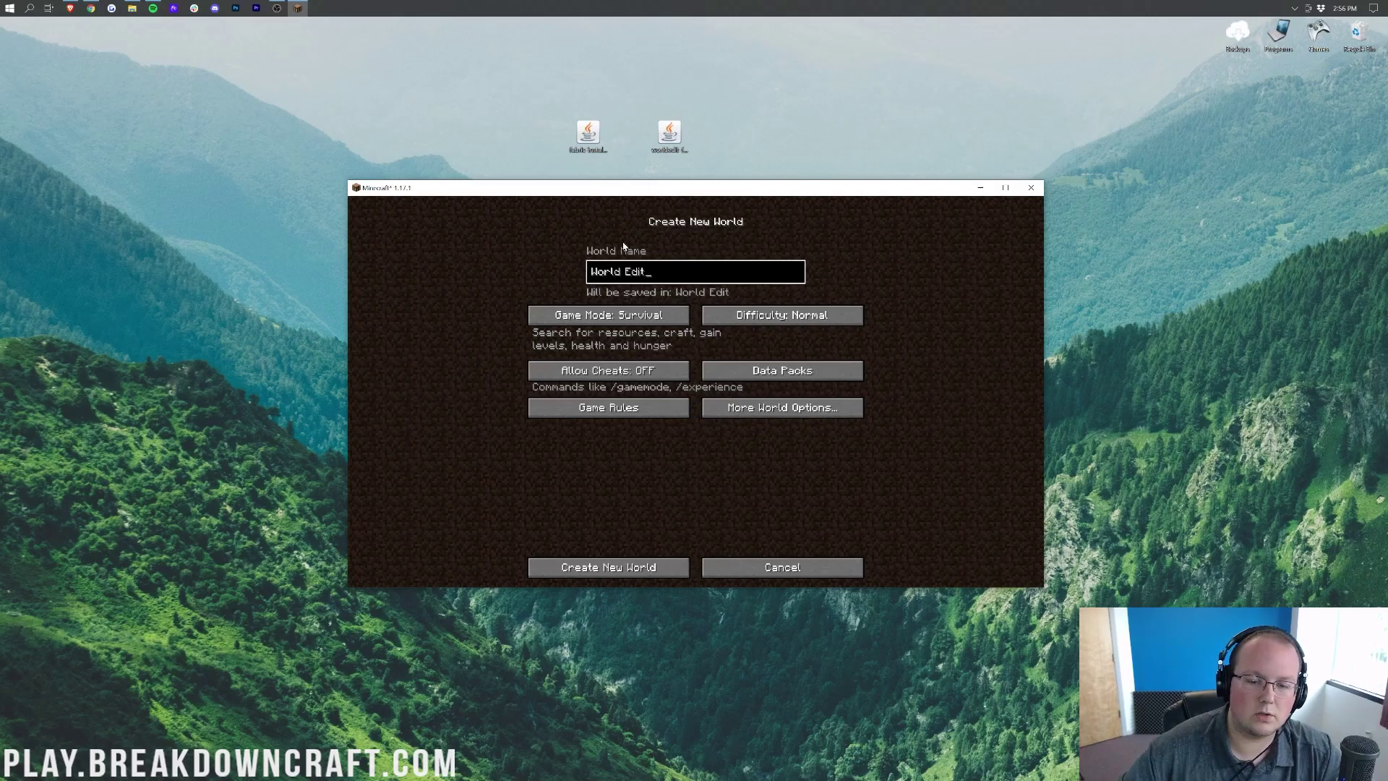
click(608, 316)
click(607, 316)
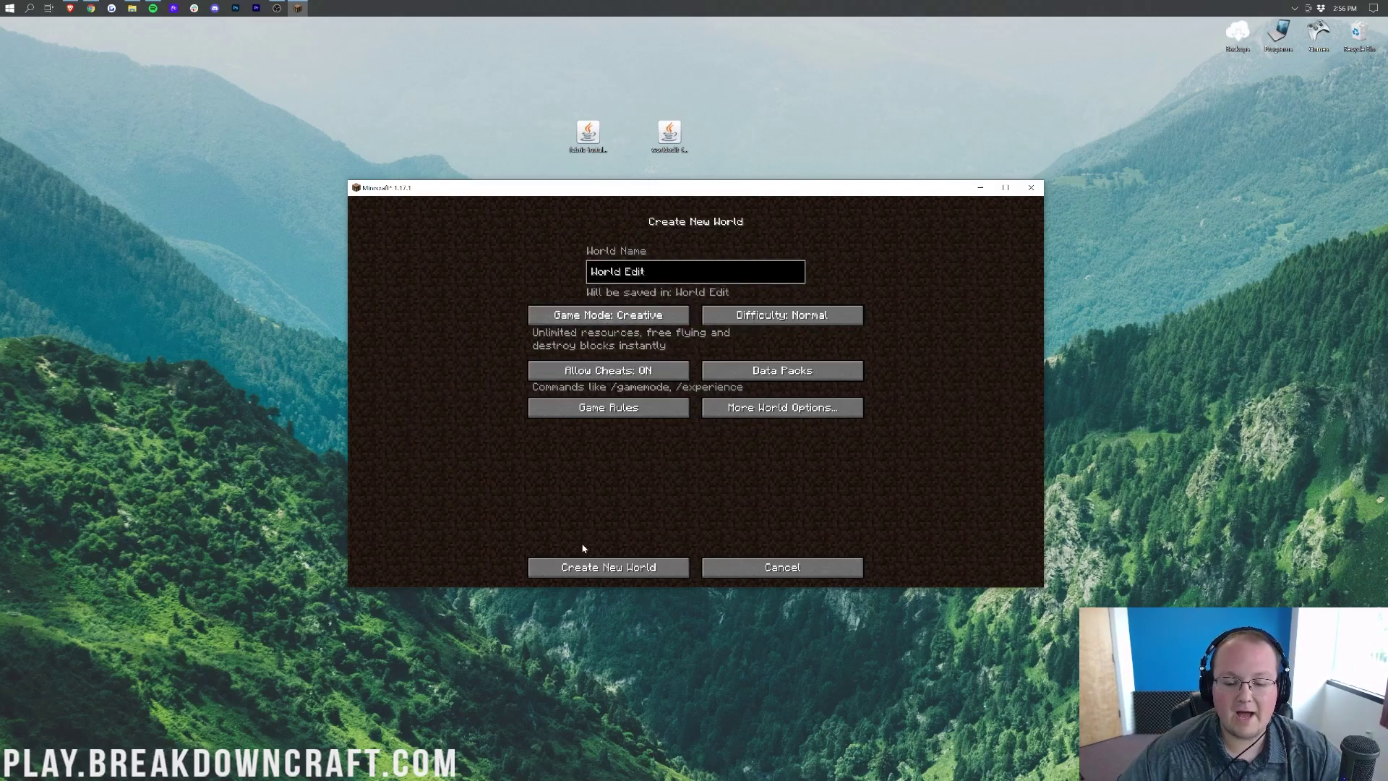
click(589, 568)
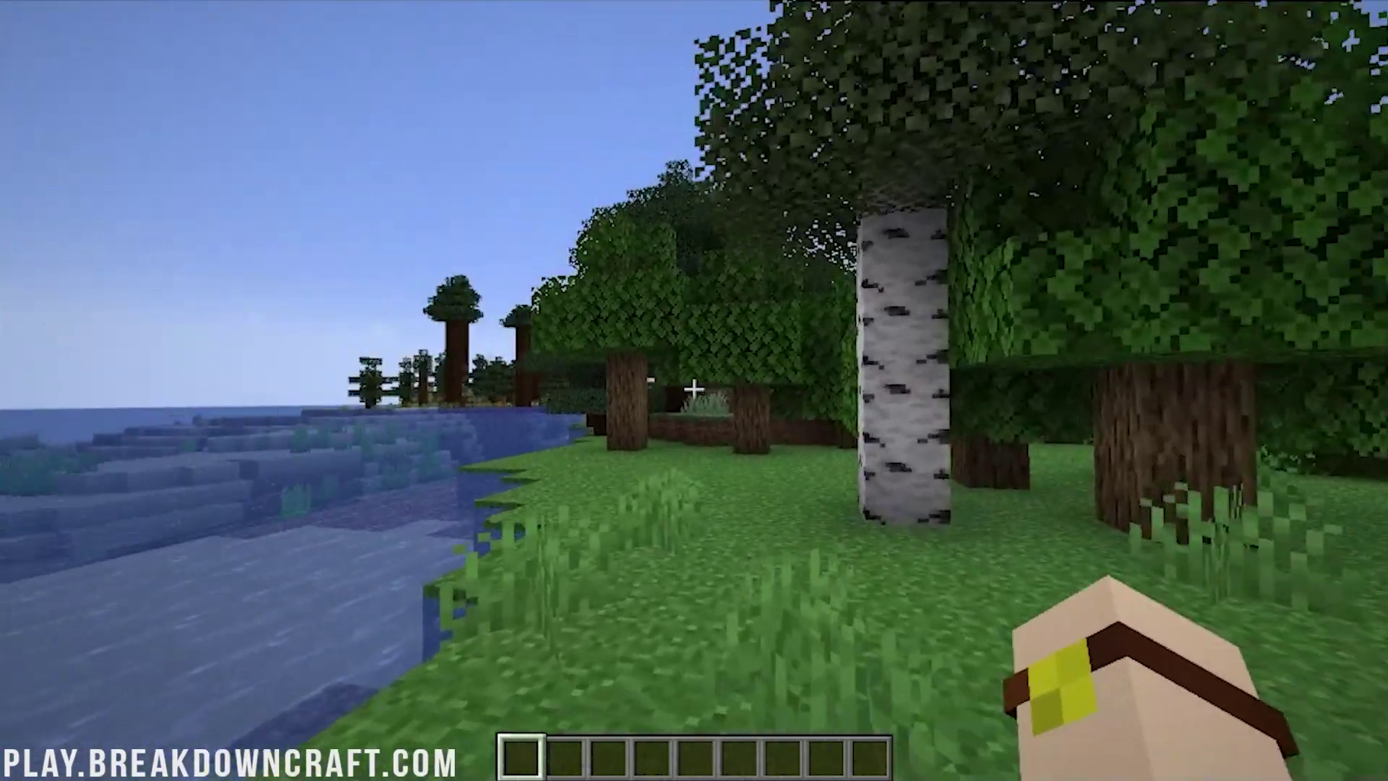
Step: Check the available WorldEdit commands in the chat and run //wand to get the selection axe
key(slash)
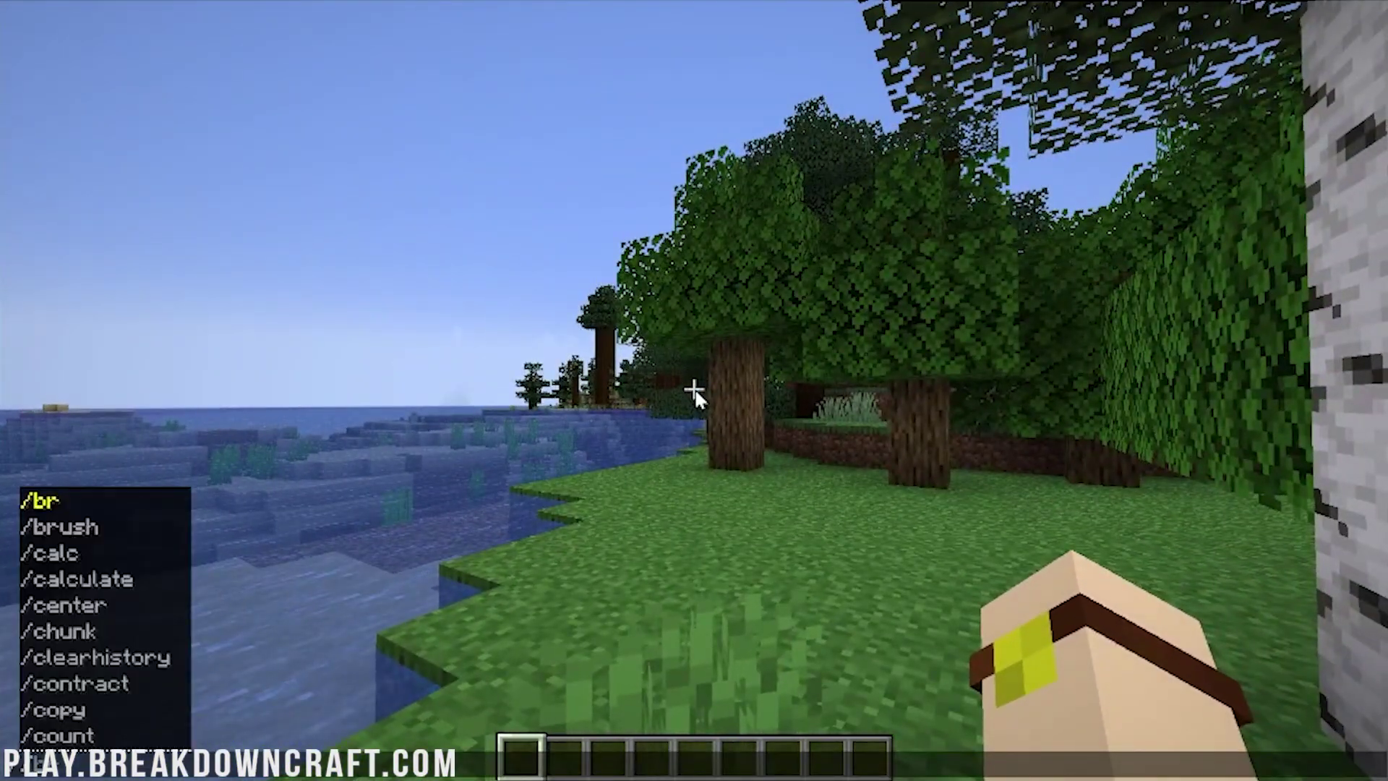
key(Escape)
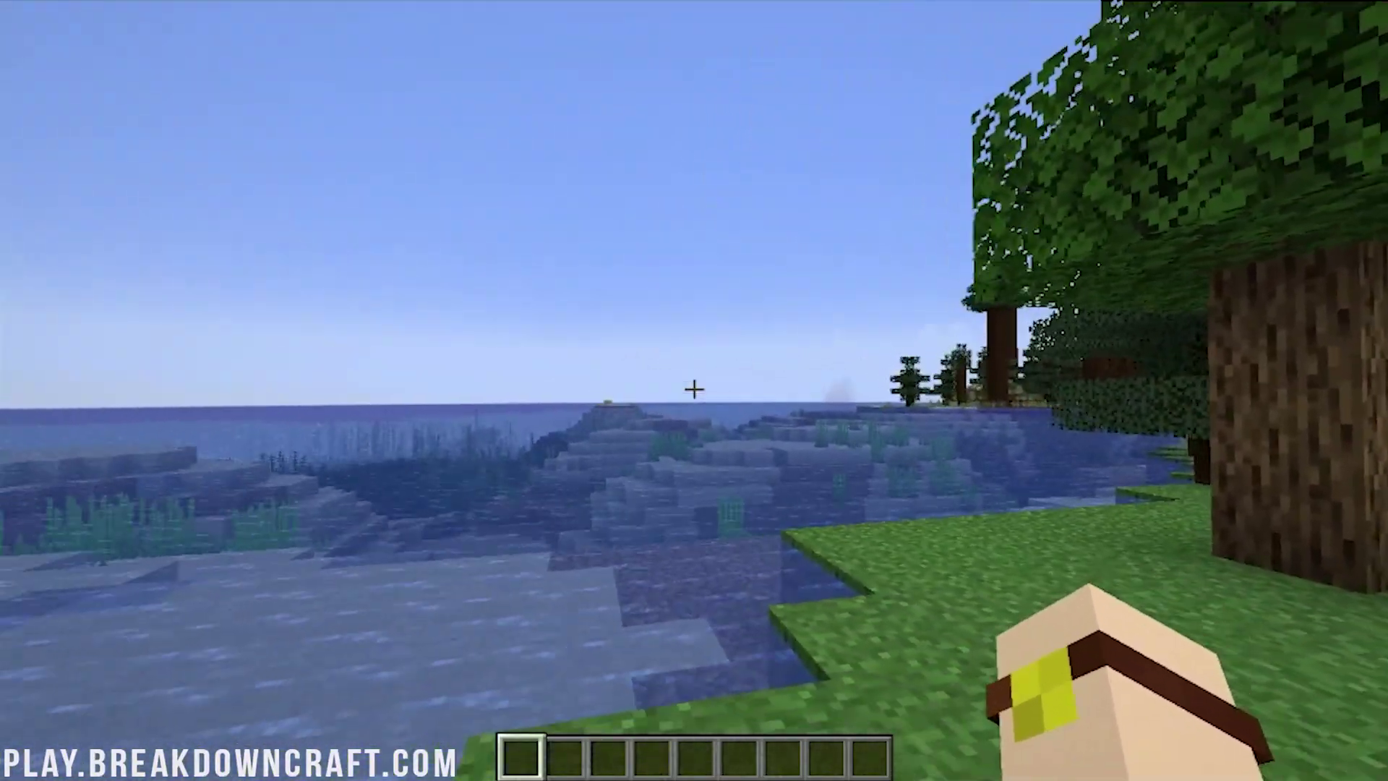
key(slash)
text(/wa)
key(Escape)
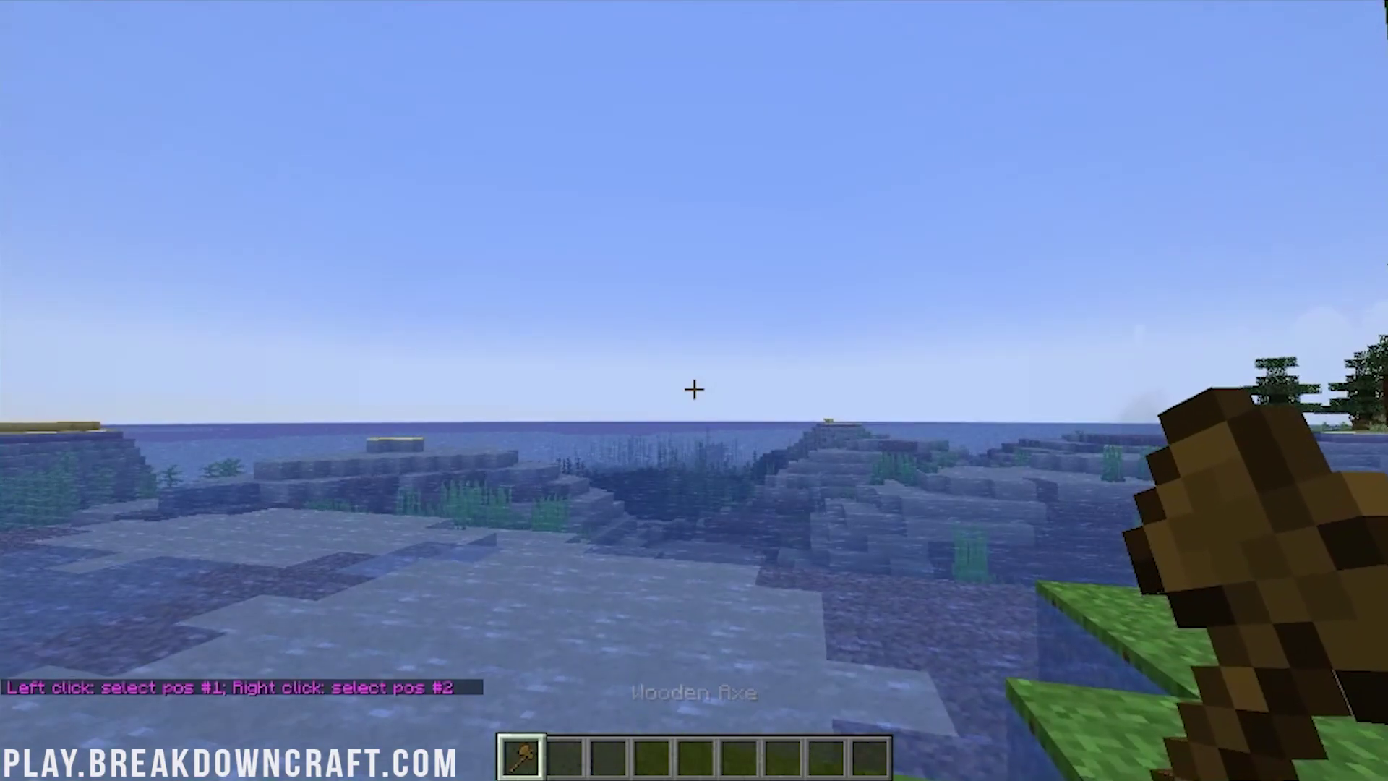
Step: Open the world to LAN with cheats allowed for other players
key(Escape)
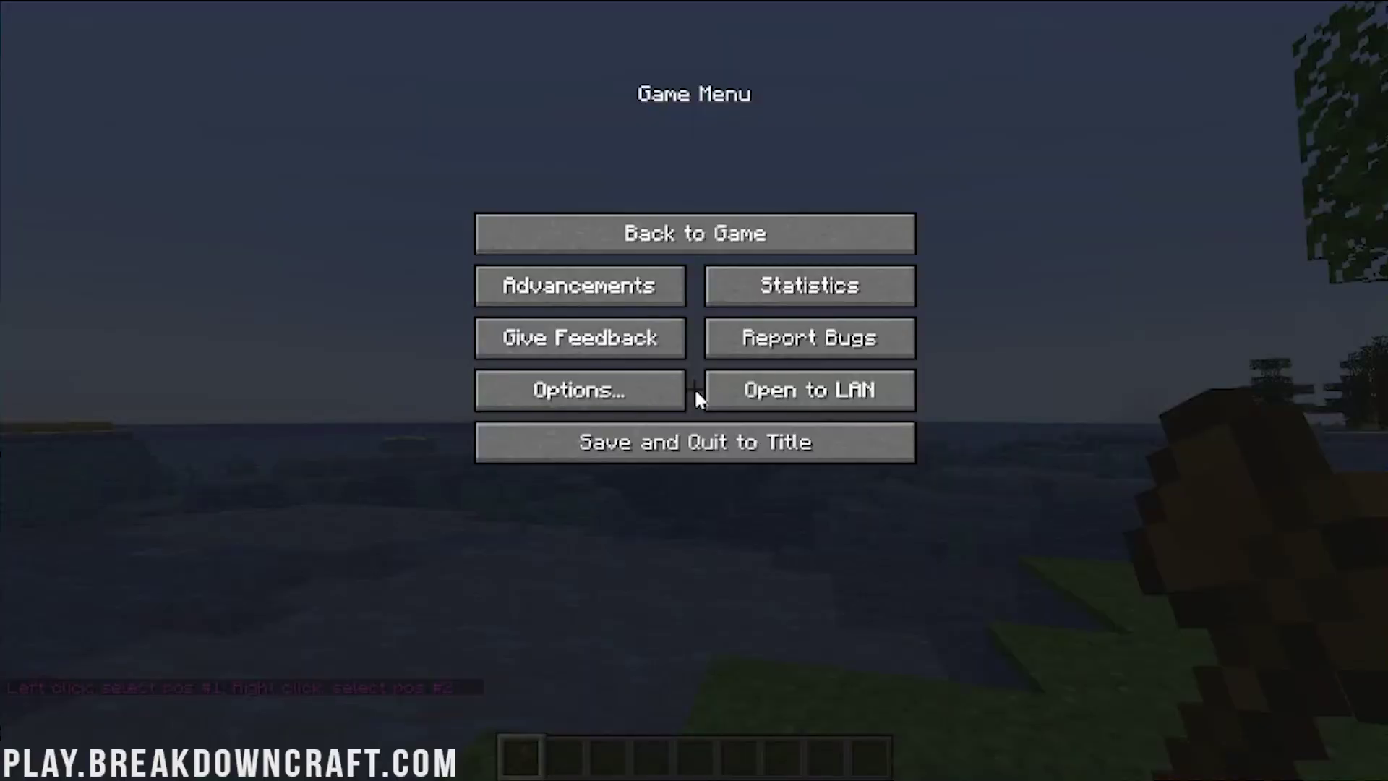
click(739, 391)
click(824, 247)
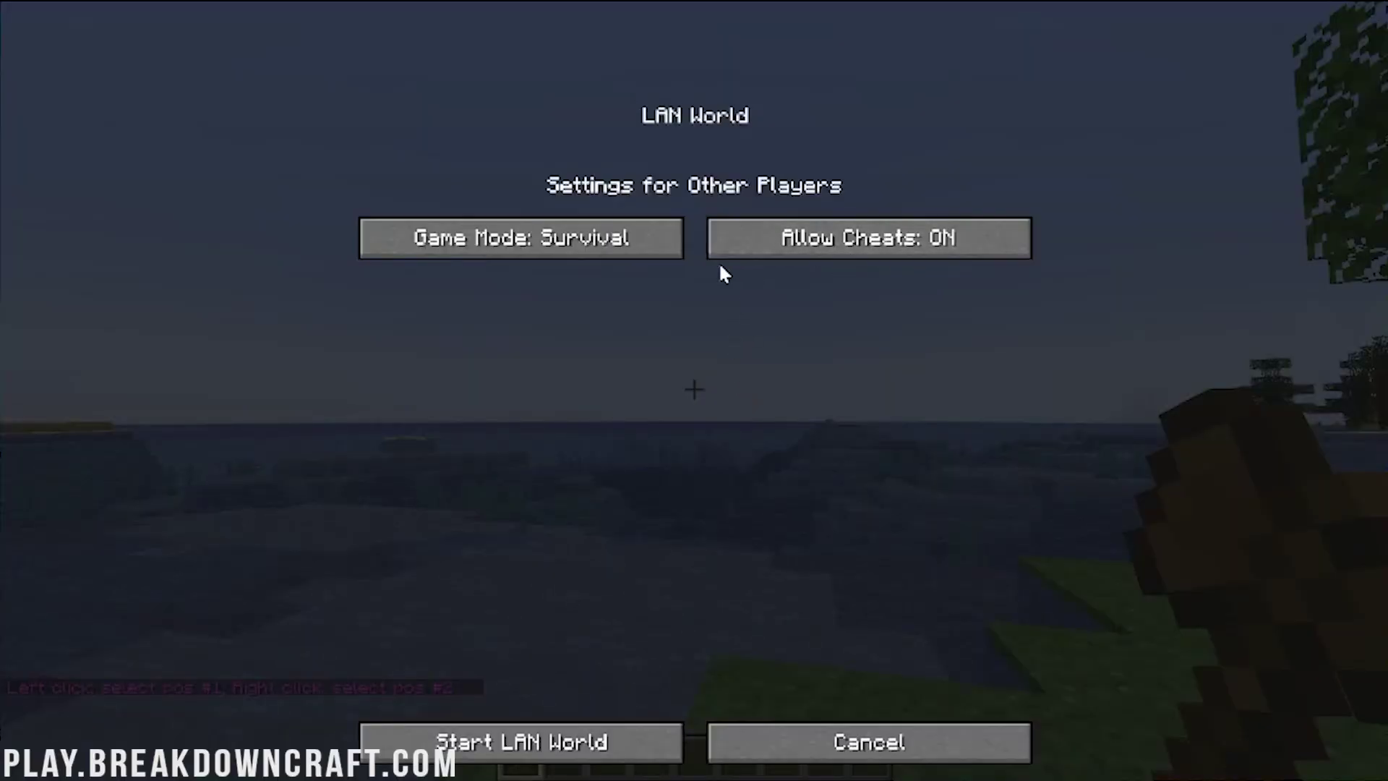
click(533, 752)
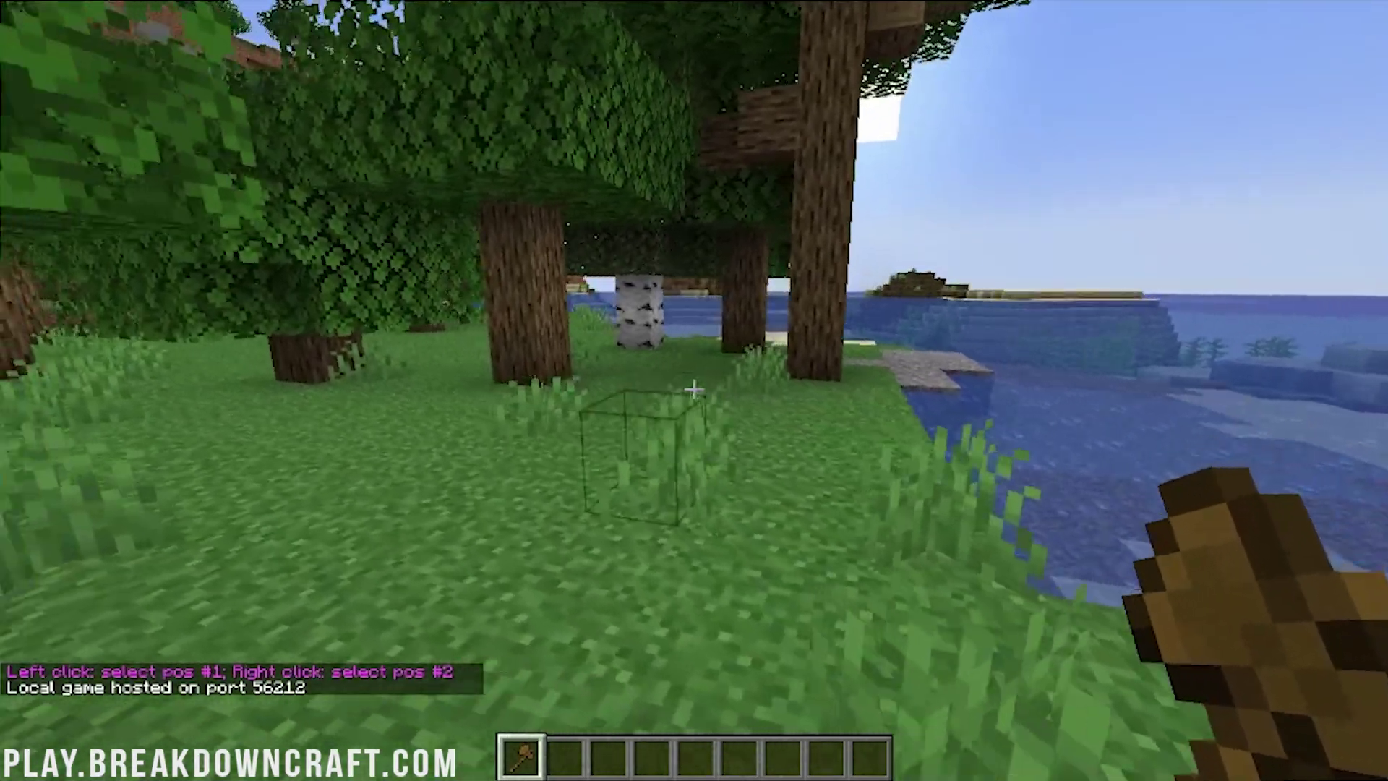
key(slash)
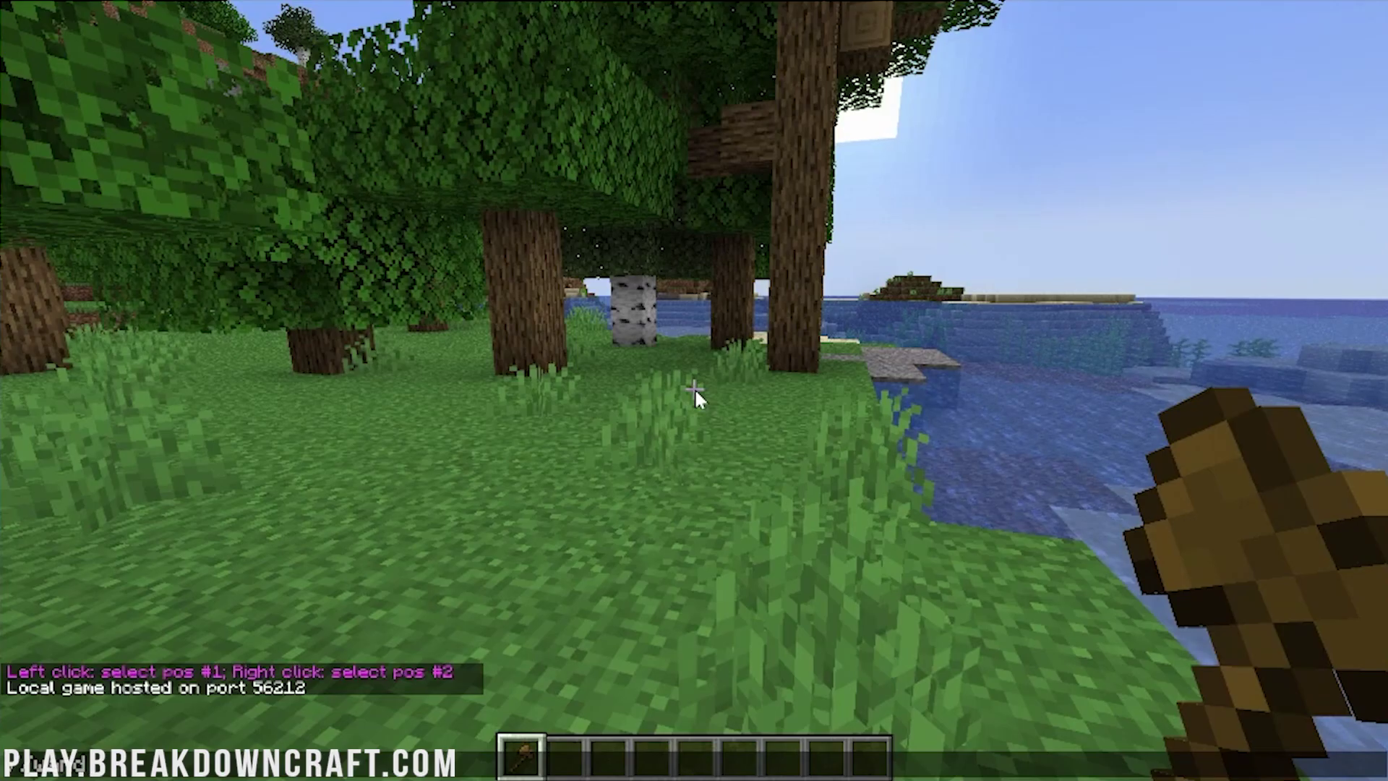
key(Escape)
key(Escape)
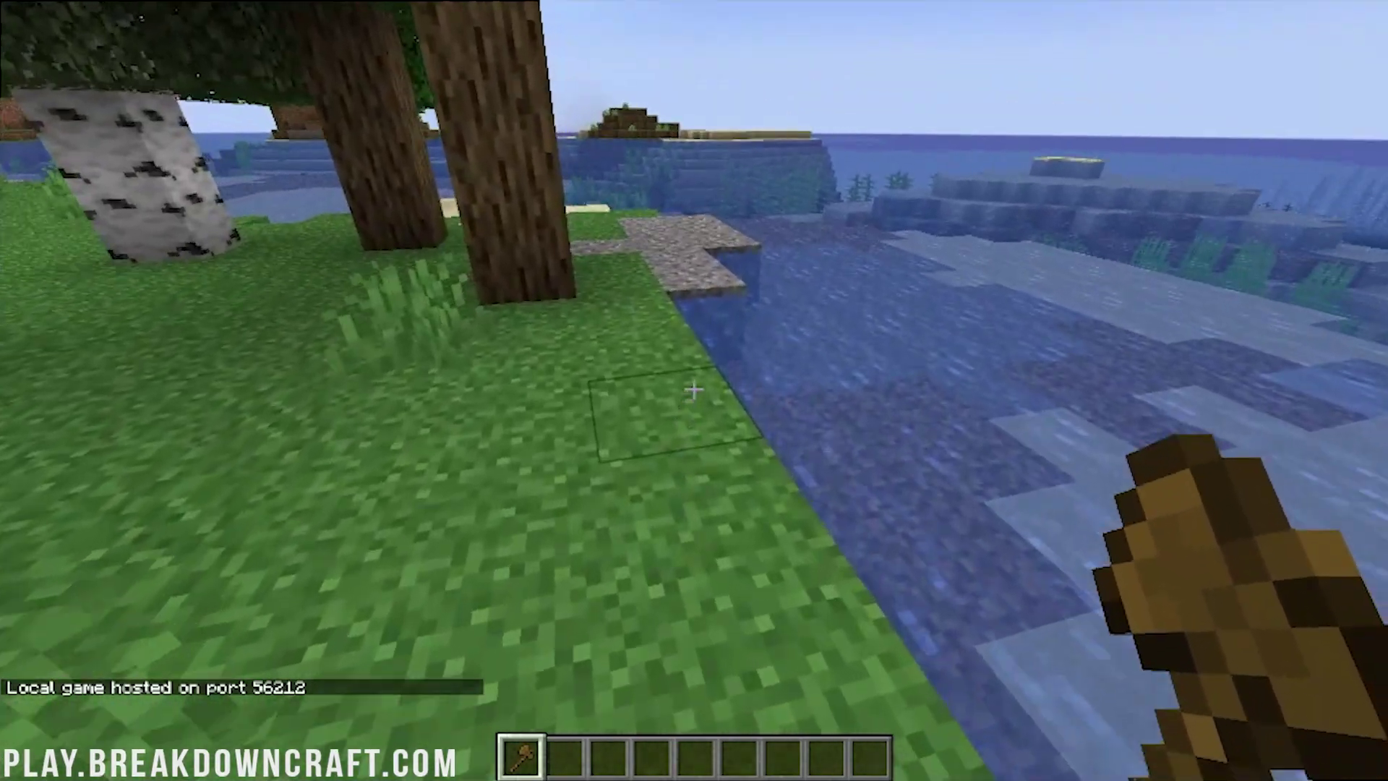
Step: With the wooden axe, set the first WorldEdit position on the grass by the water and the second farther inland beneath the dirt ledge
click(694, 391)
key(w)
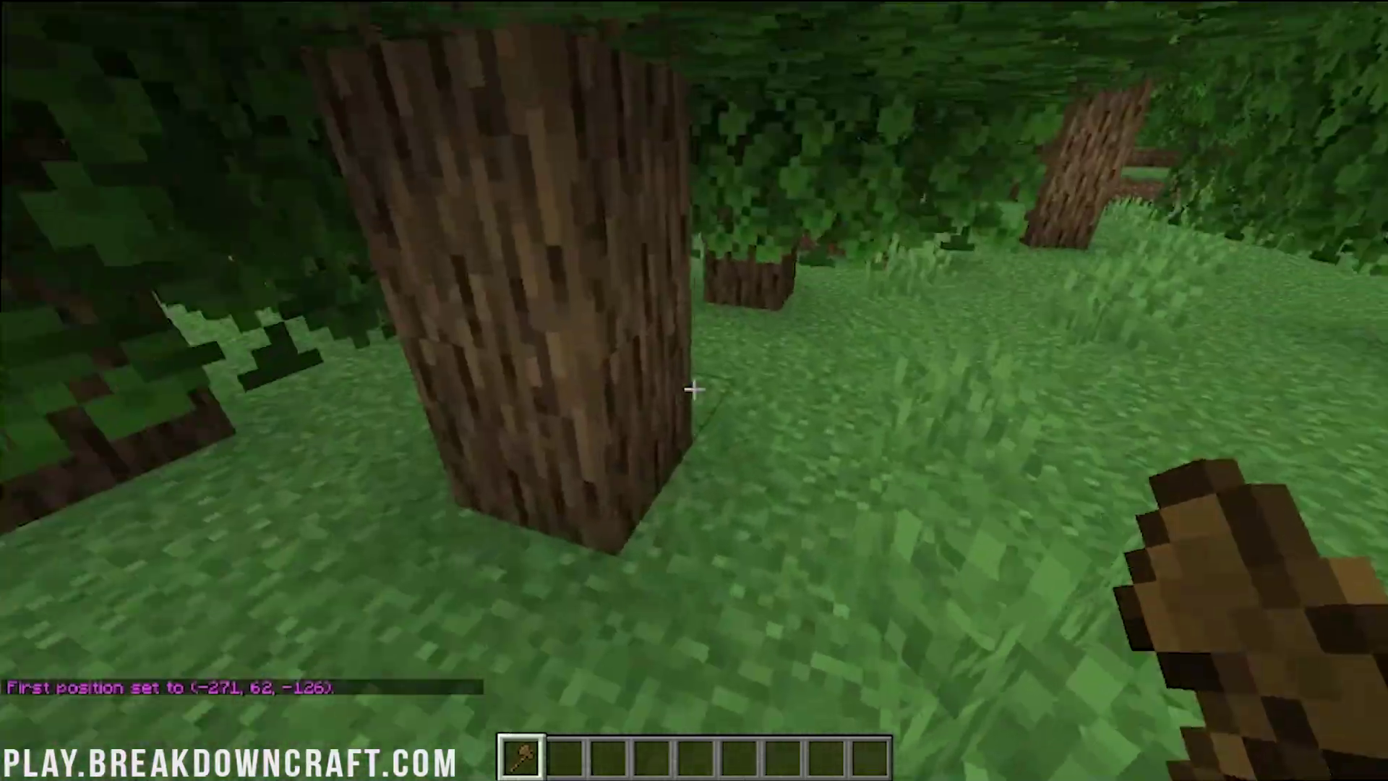
key(w)
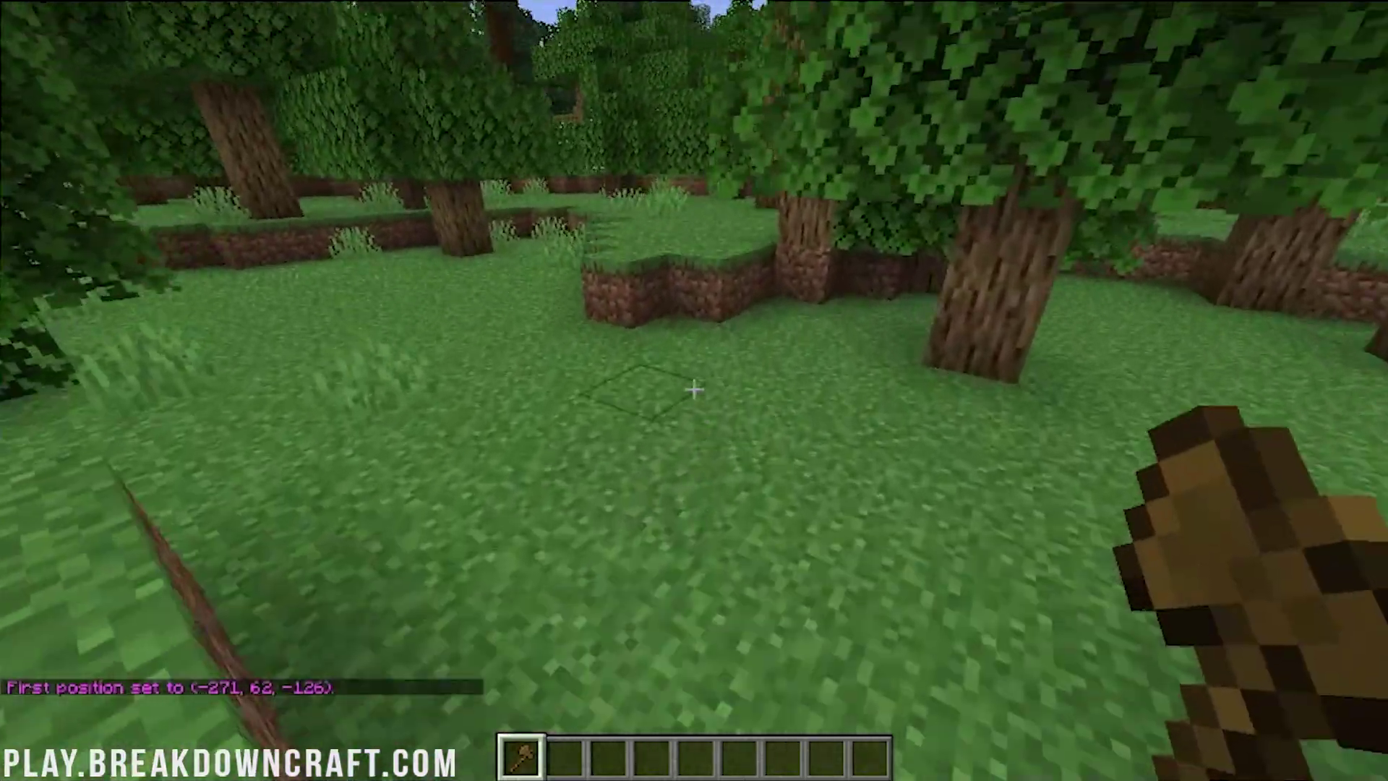
key(w)
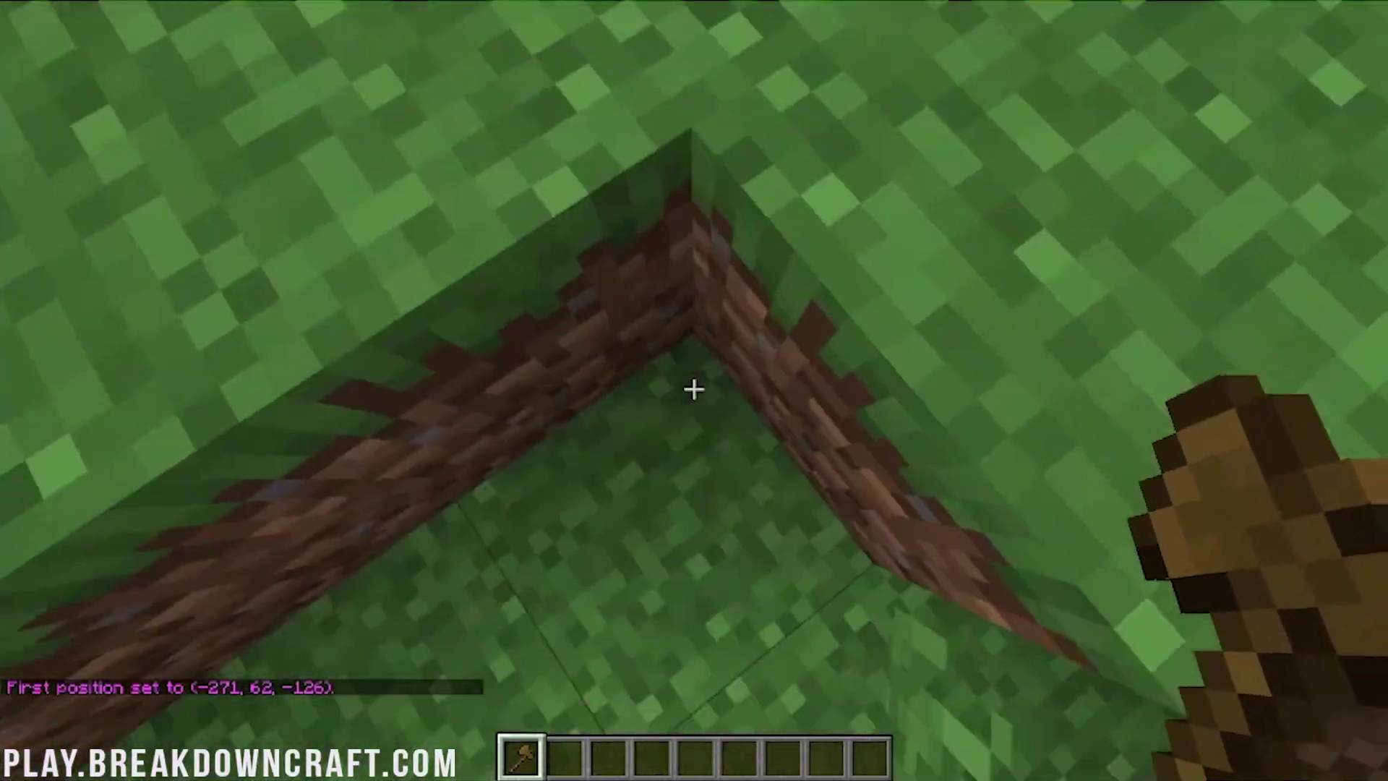
right_click(694, 391)
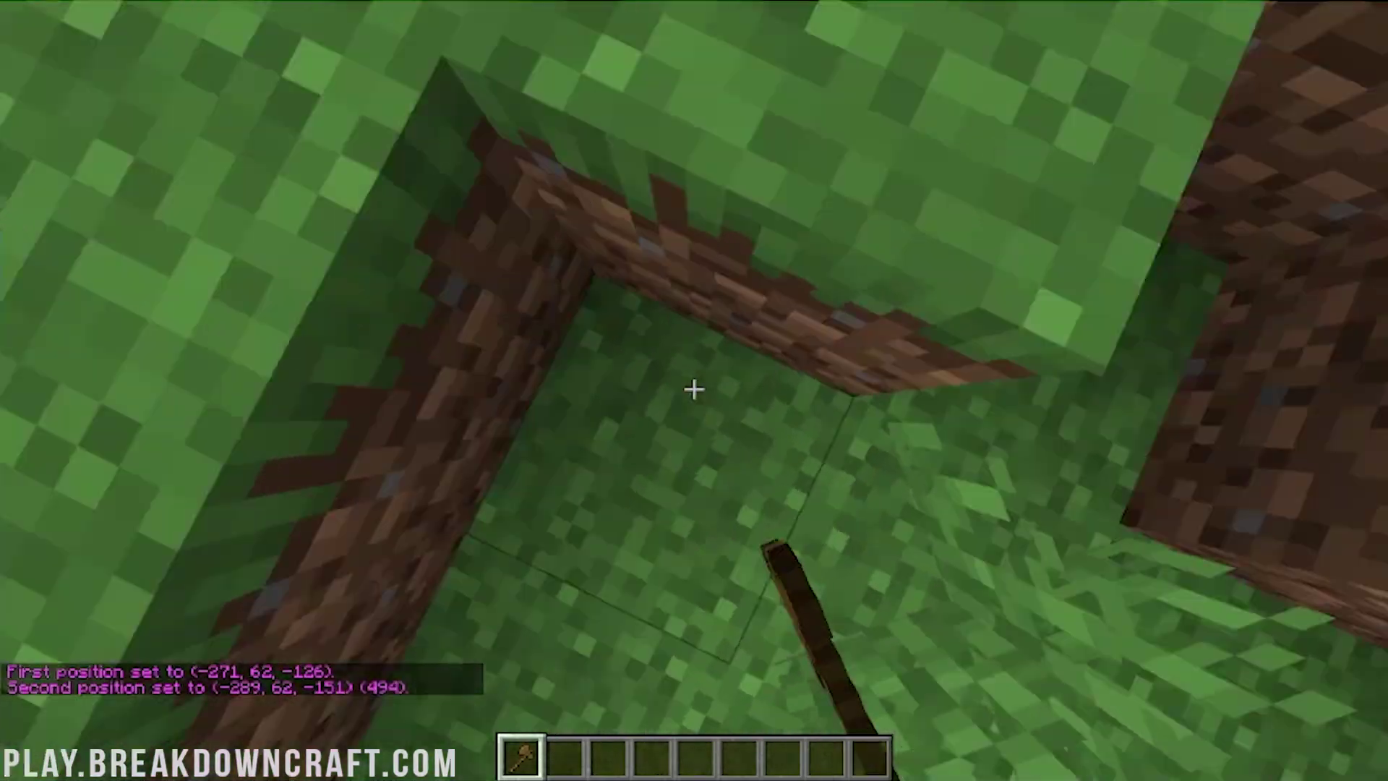
Step: Try the WorldEdit command //replace diamond_block glass on the selected region
text(w)
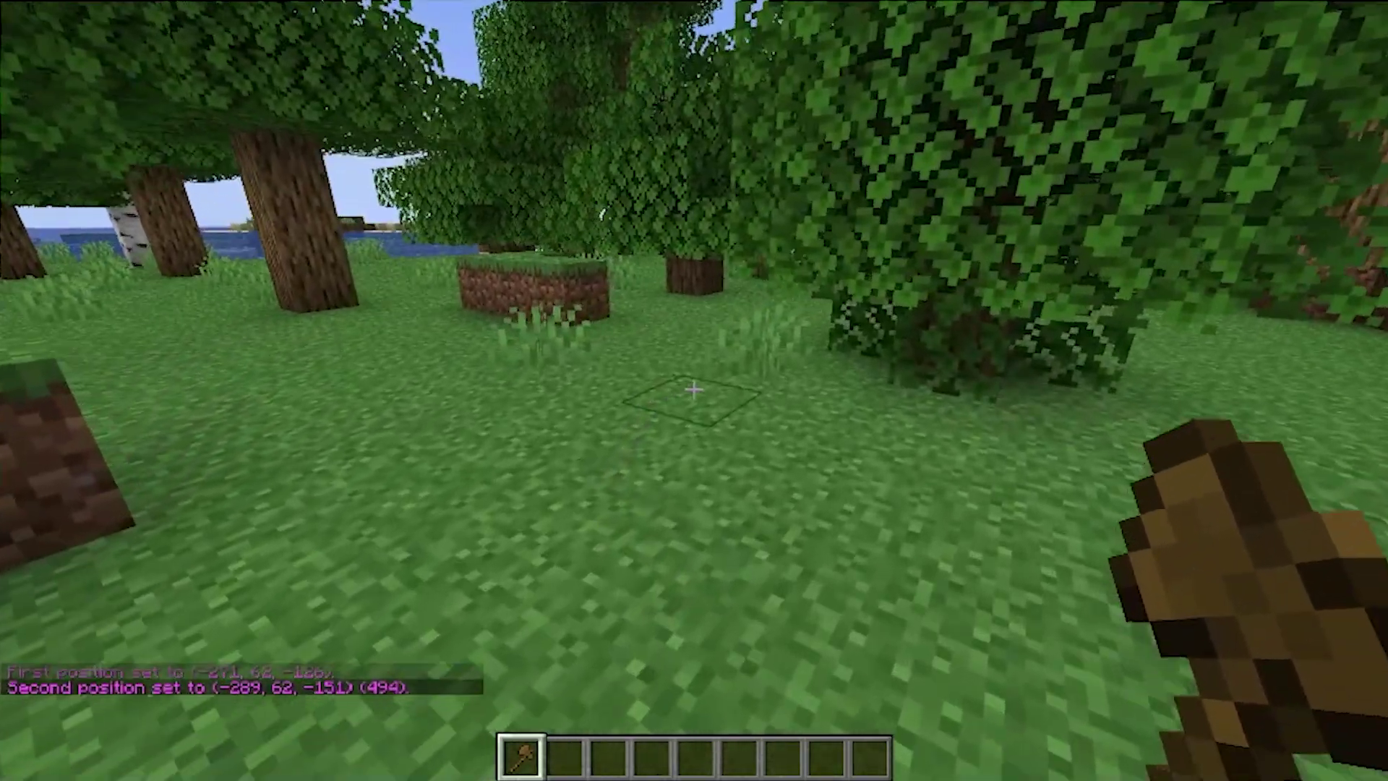
text(t//redo)
text(place )
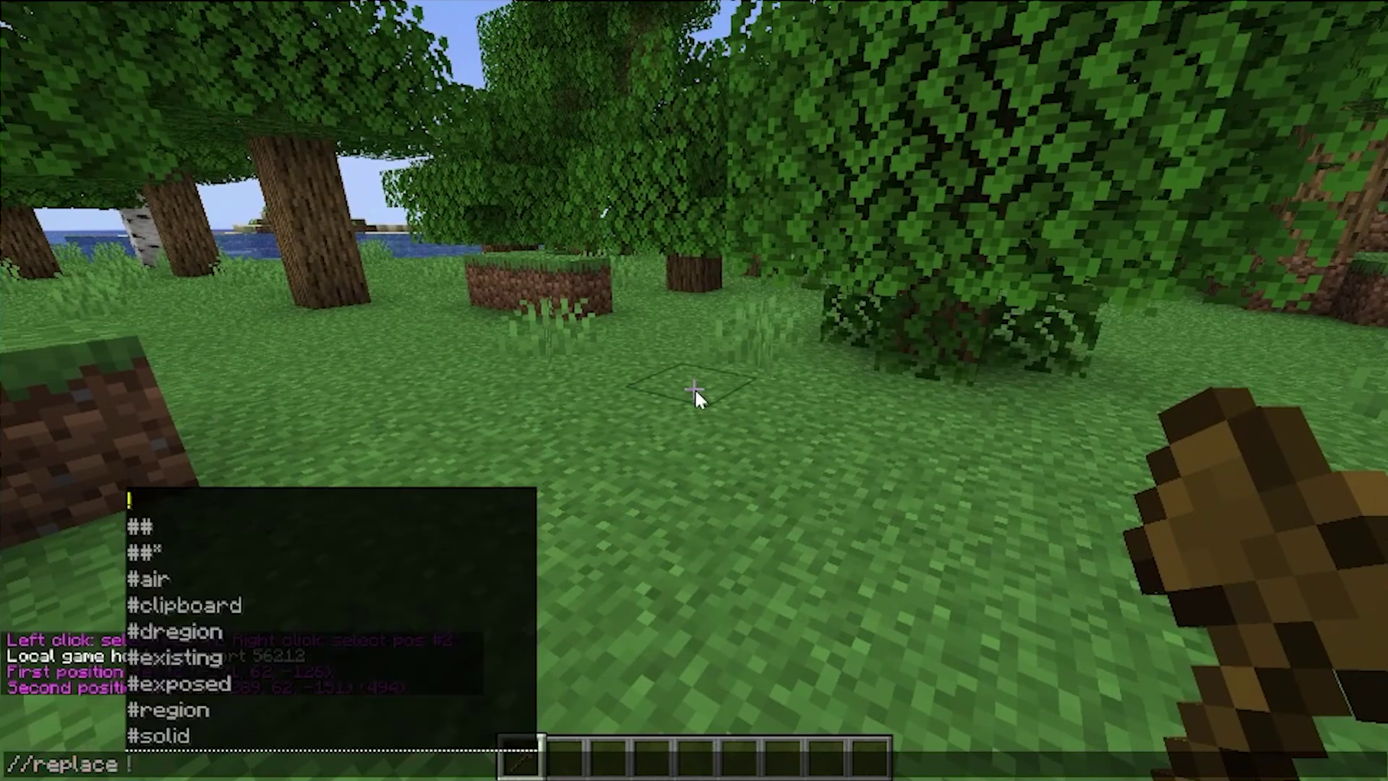
text(di)
text( glass)
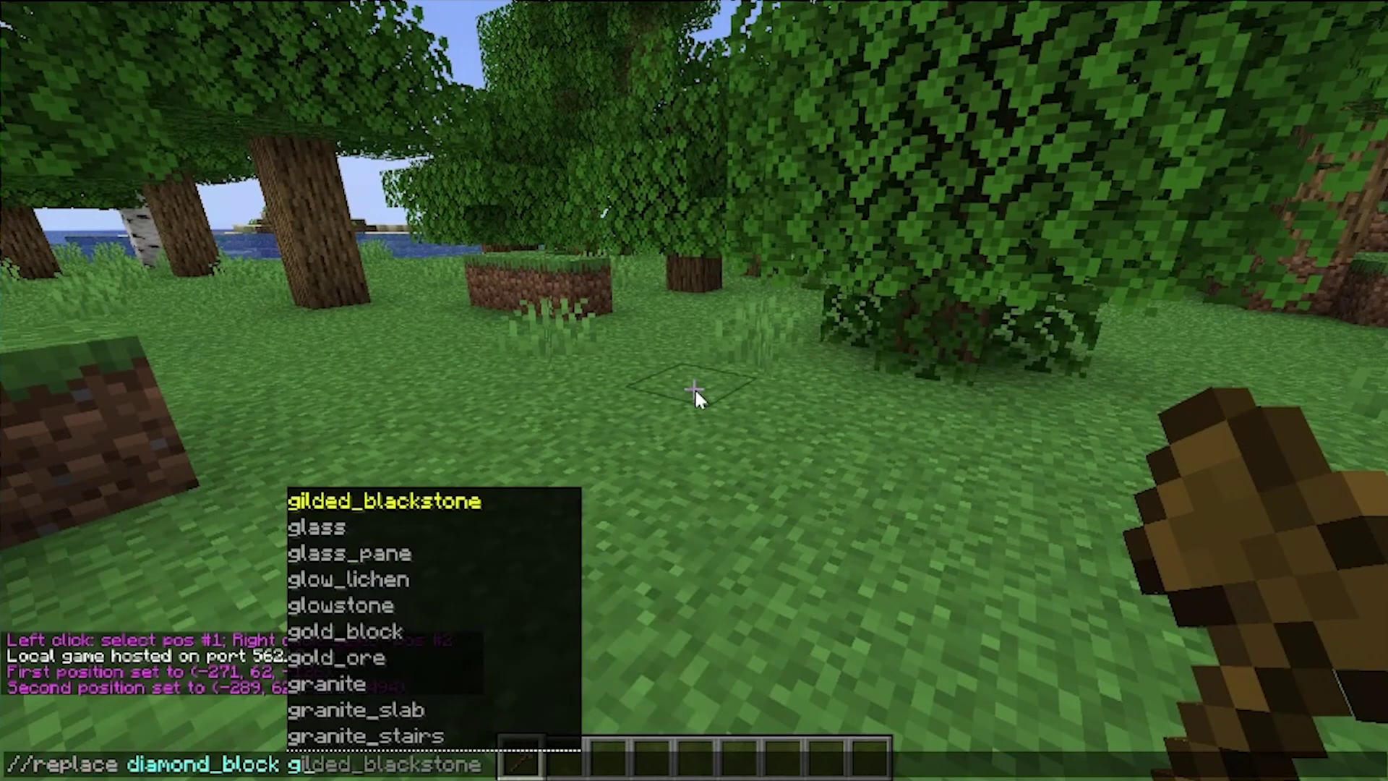
key(Return)
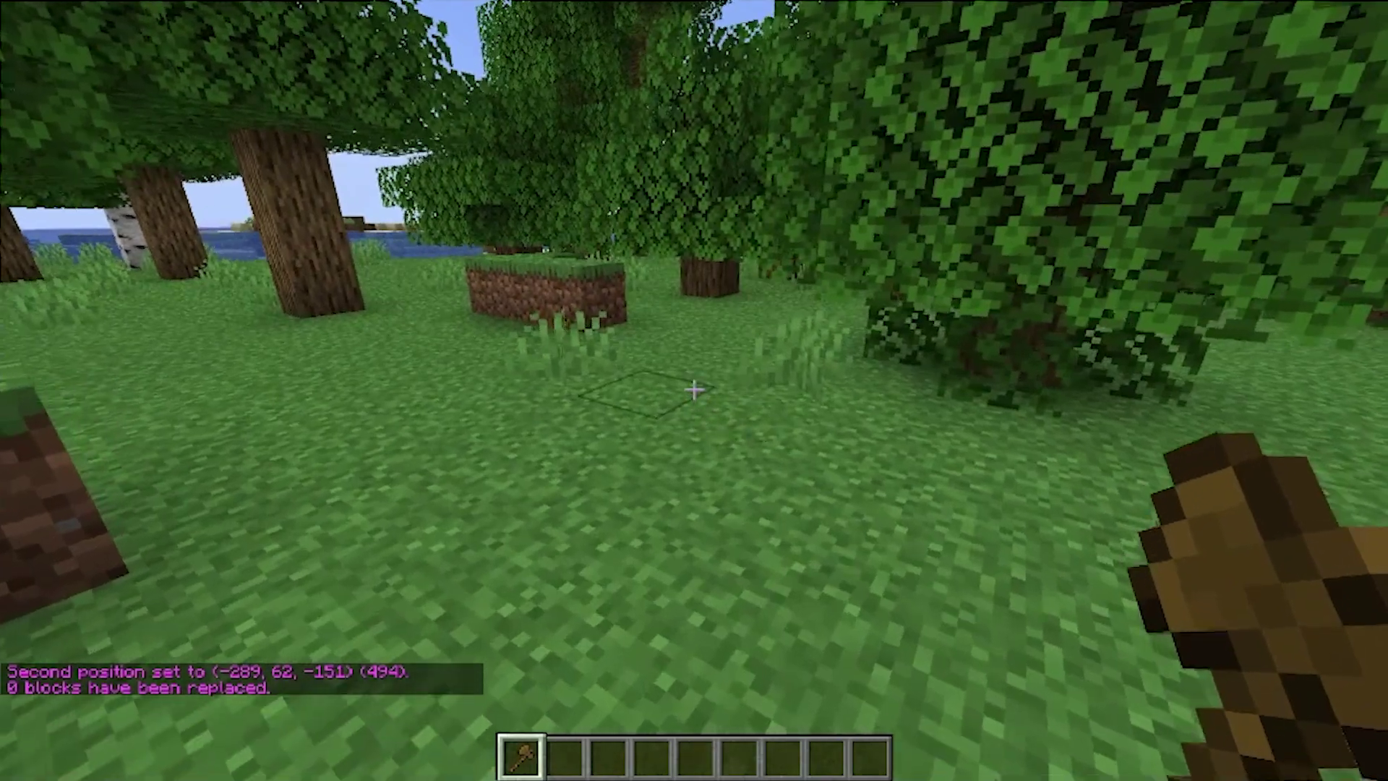
Step: Try the WorldEdit replace command from diamond_block to grass, and again with grass_block as the target, on the selected region
key(t)
key(Up)
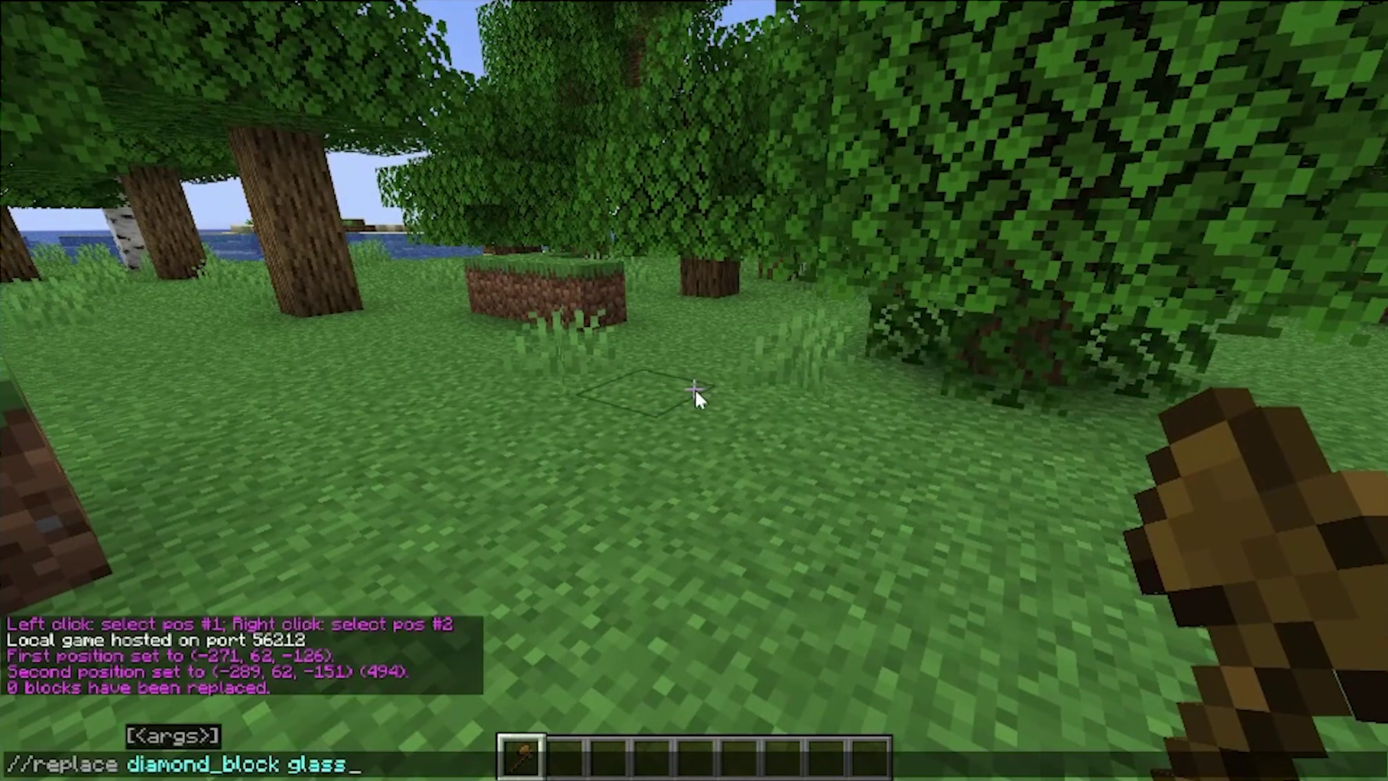
key(BackSpace)
key(BackSpace)
key(BackSpace)
key(BackSpace)
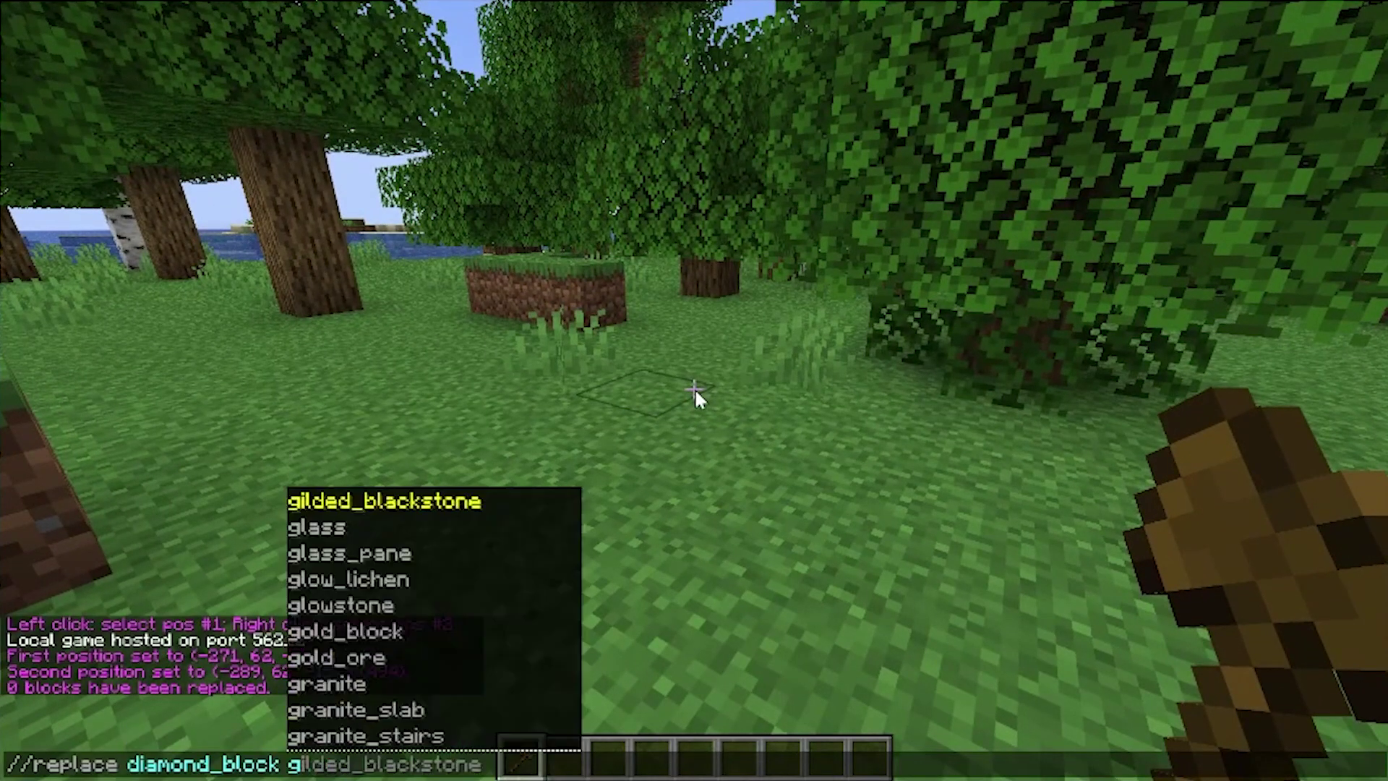
text(rass)
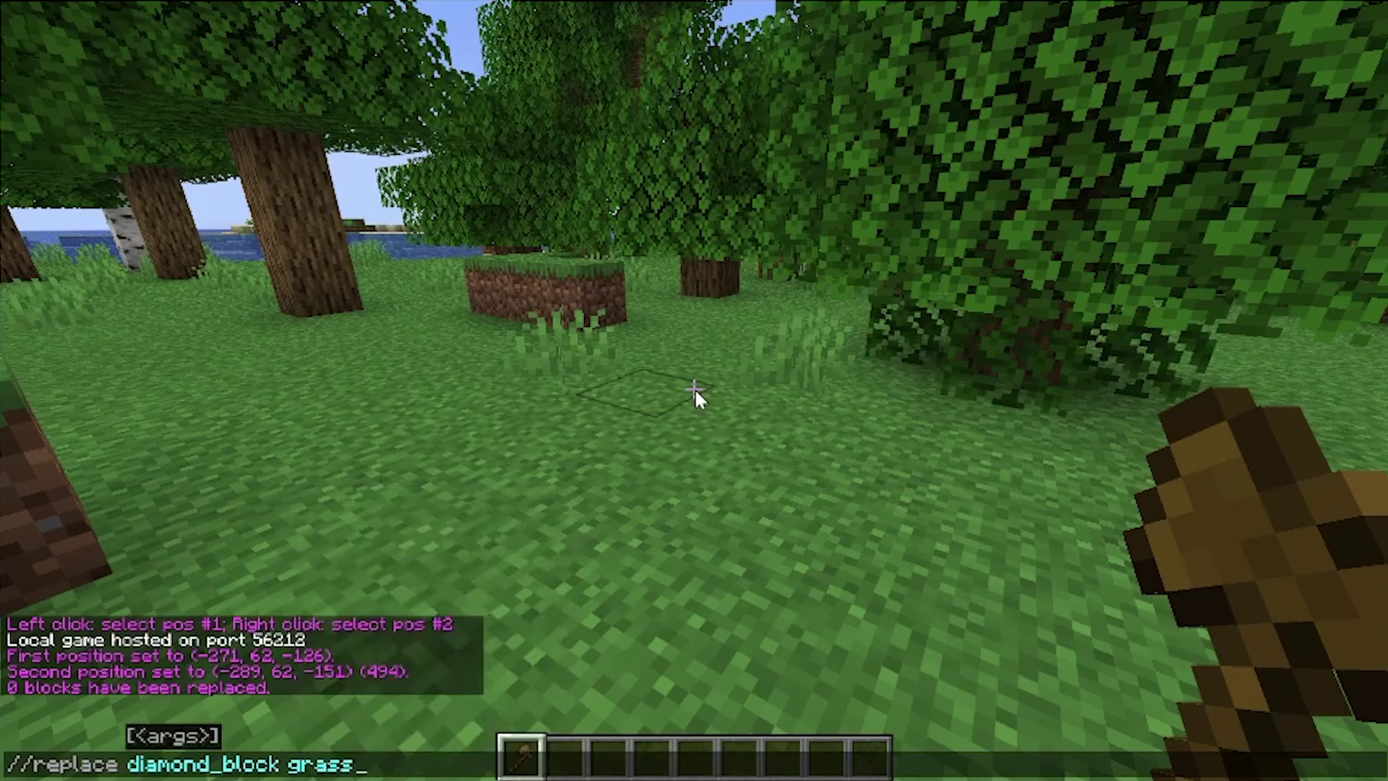
key(BackSpace)
key(Return)
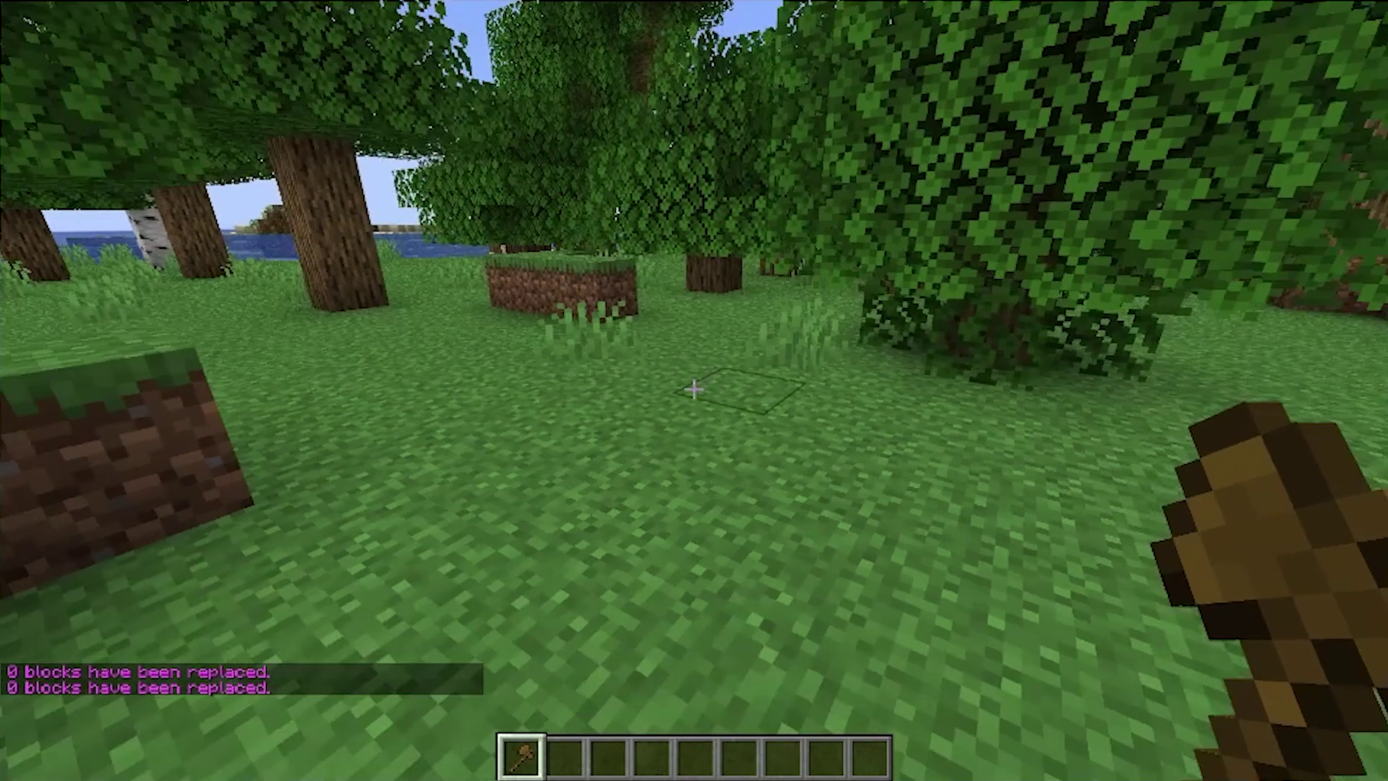
key(t)
key(Up)
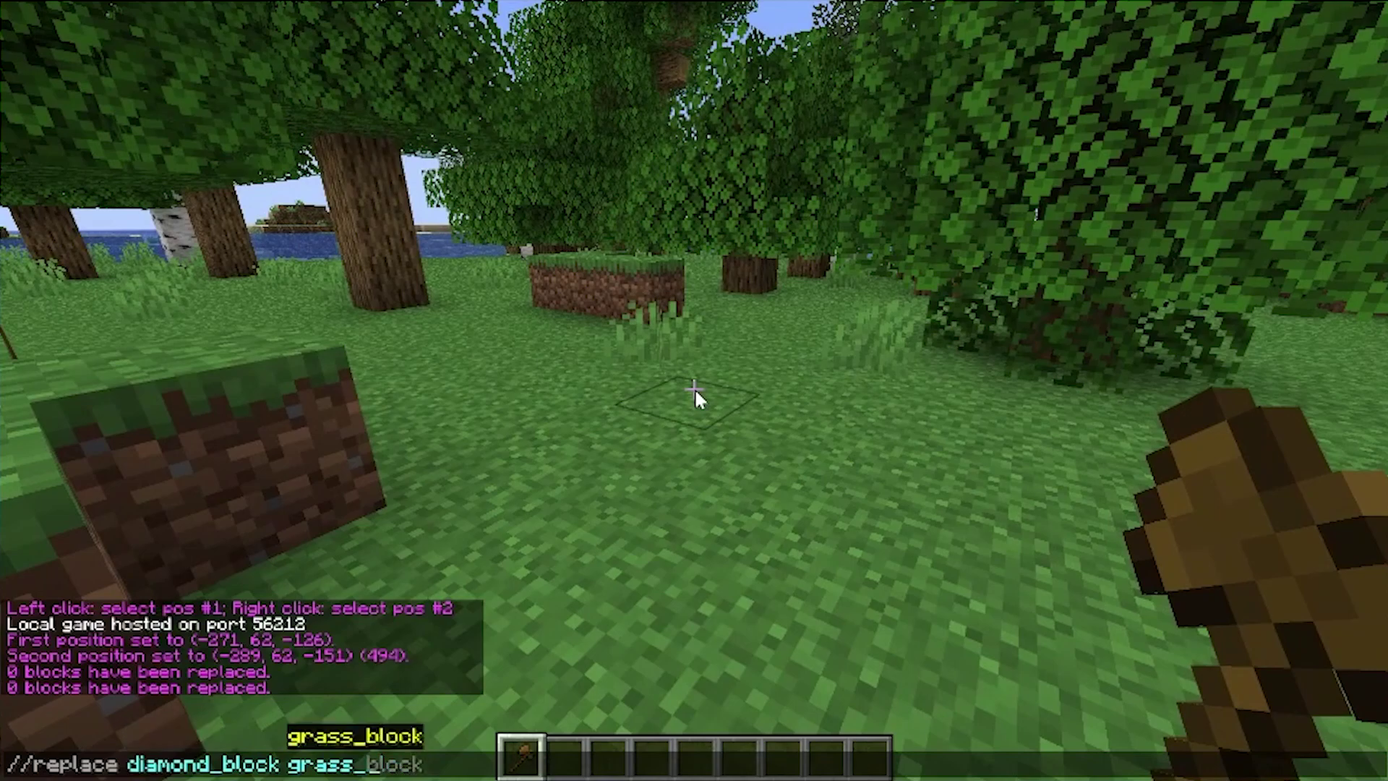
key(Return)
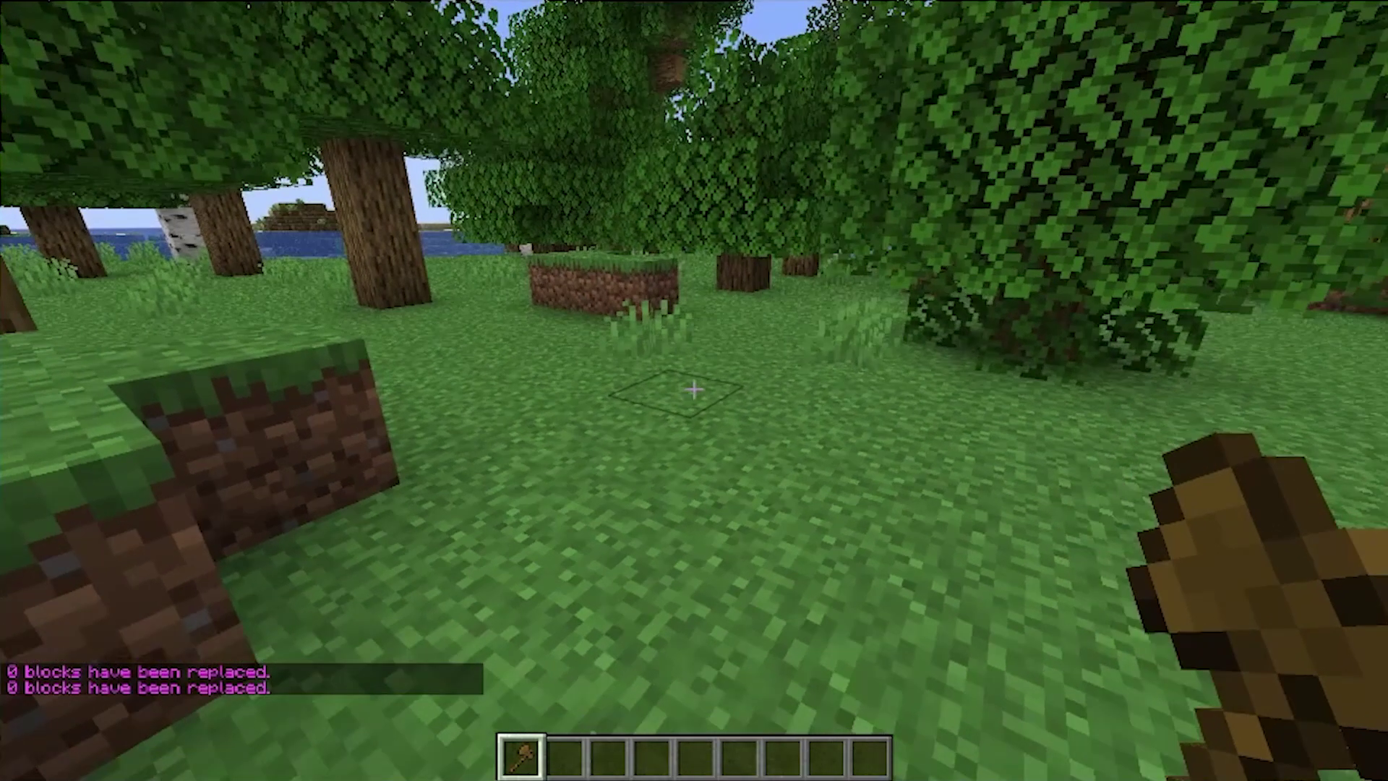
Step: Replace the grass in the selected region with diamond blocks using //replace grass_block diamond_block
key(t)
key(Up)
key(BackSpace)
key(BackSpace)
key(BackSpace)
key(BackSpace)
key(BackSpace)
key(BackSpace)
key(BackSpace)
key(BackSpace)
key(BackSpace)
key(BackSpace)
key(BackSpace)
key(BackSpace)
key(BackSpace)
key(BackSpace)
key(BackSpace)
key(BackSpace)
key(BackSpace)
key(BackSpace)
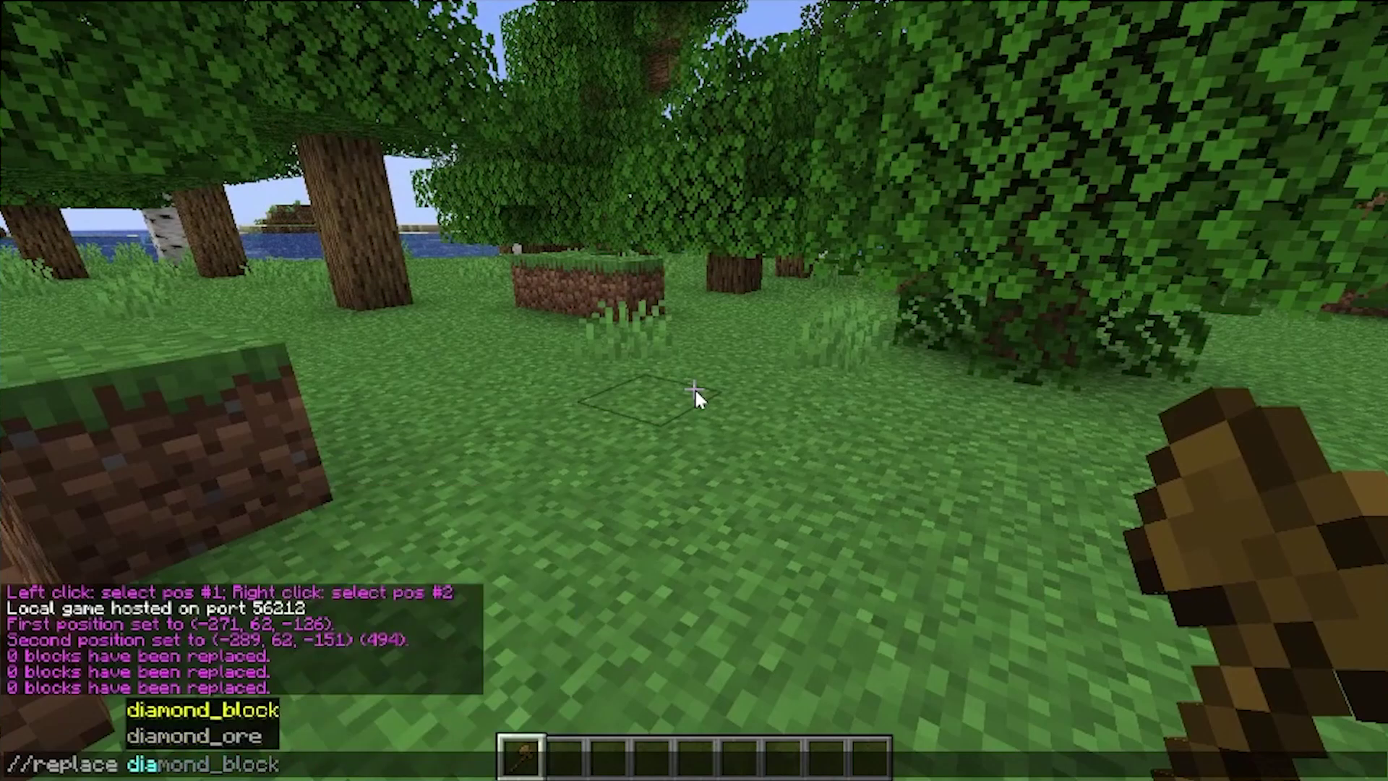
text(grass)
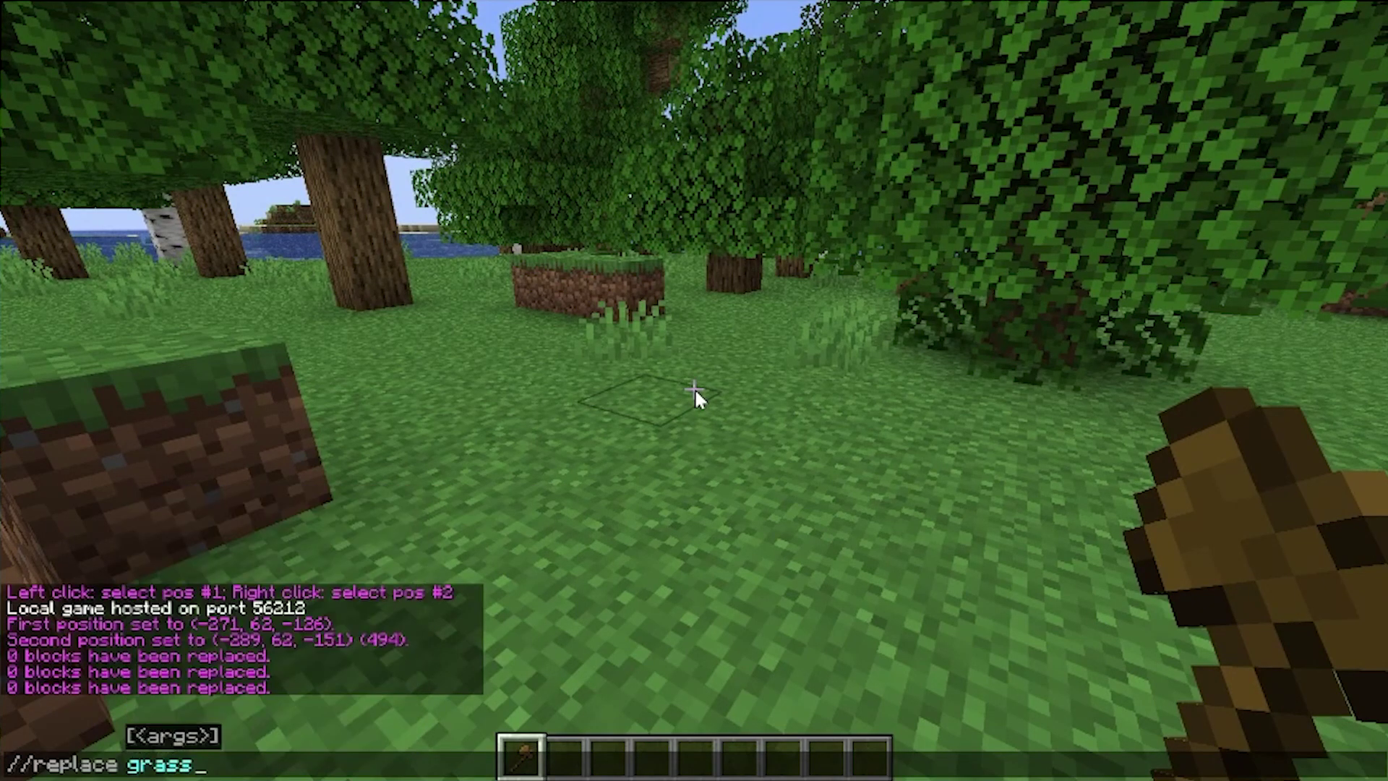
key(Tab)
key(Tab)
text(dia)
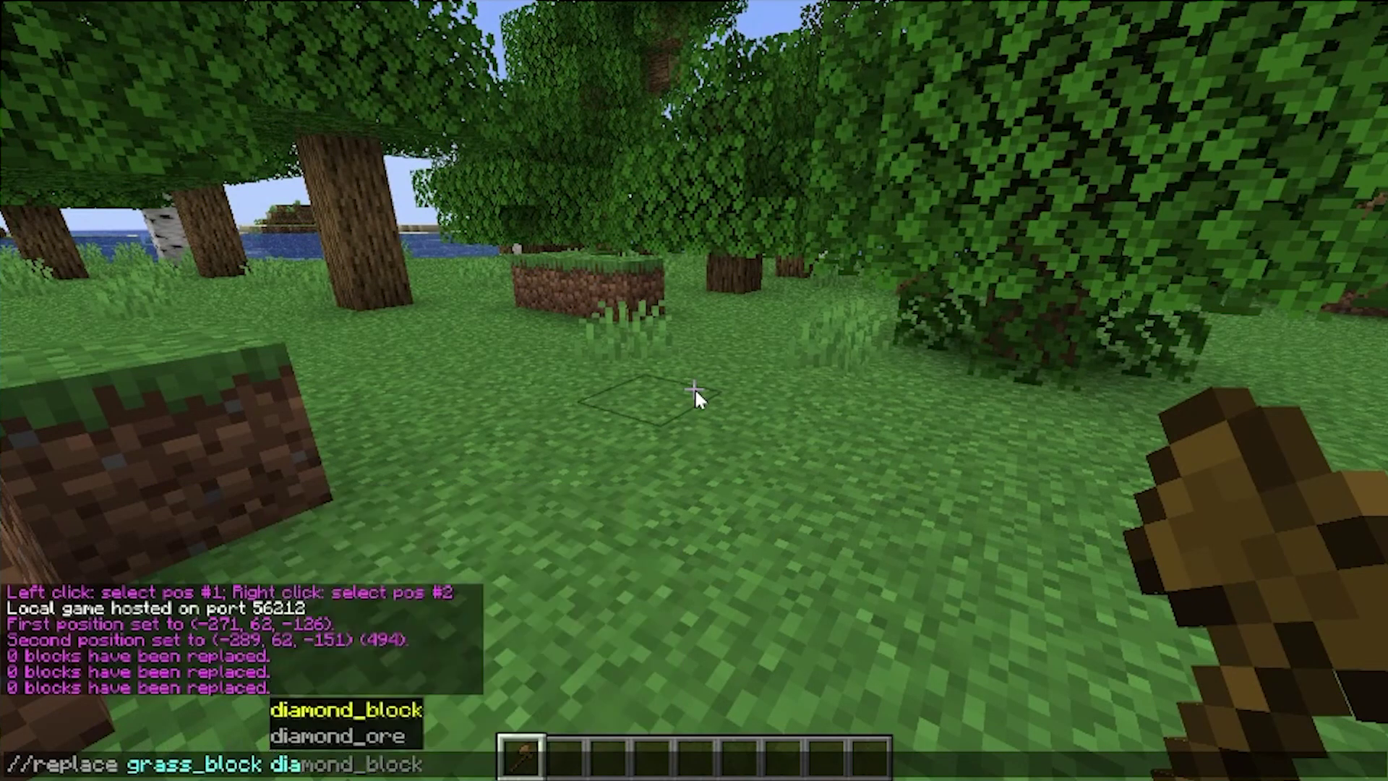
key(Return)
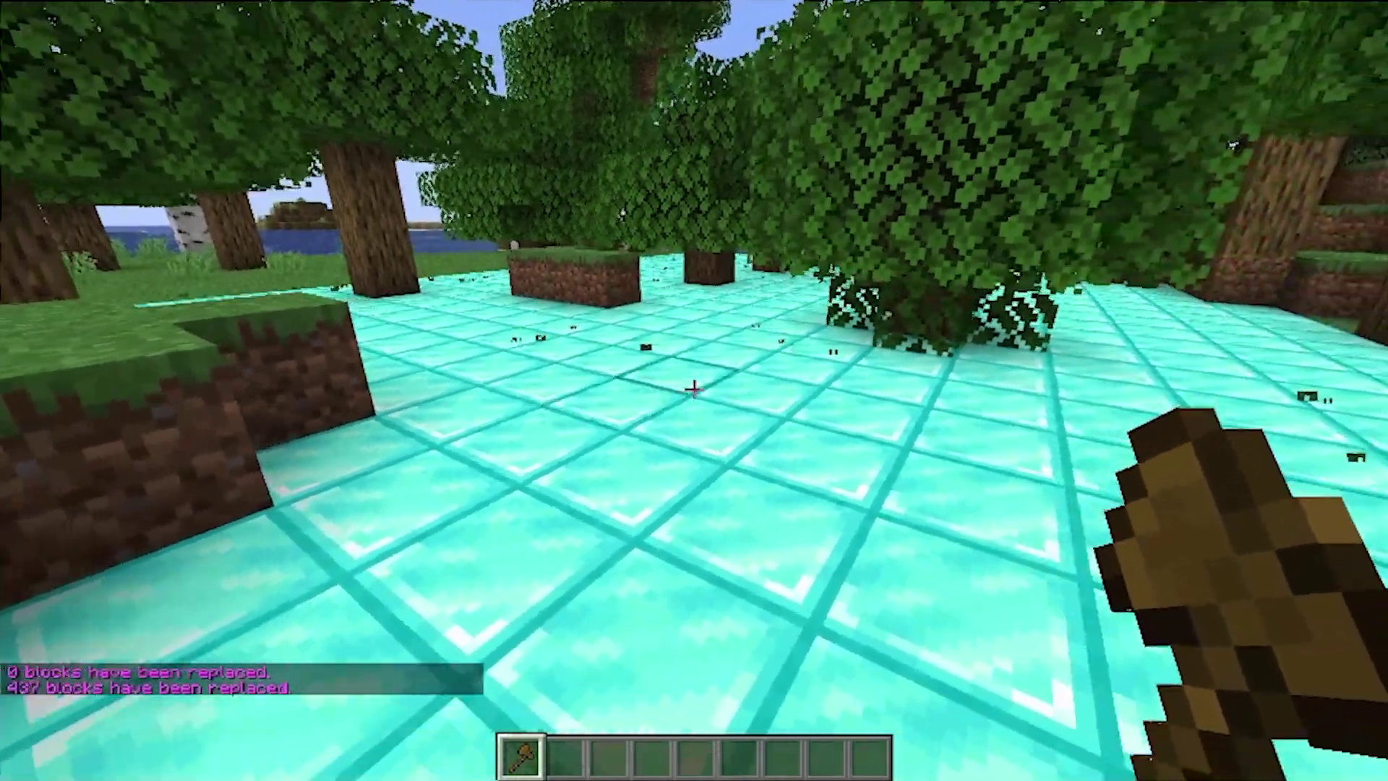
Step: Search the creative inventory for "dia", put a diamond shovel in the fourth hotbar slot and hold it
key(w)
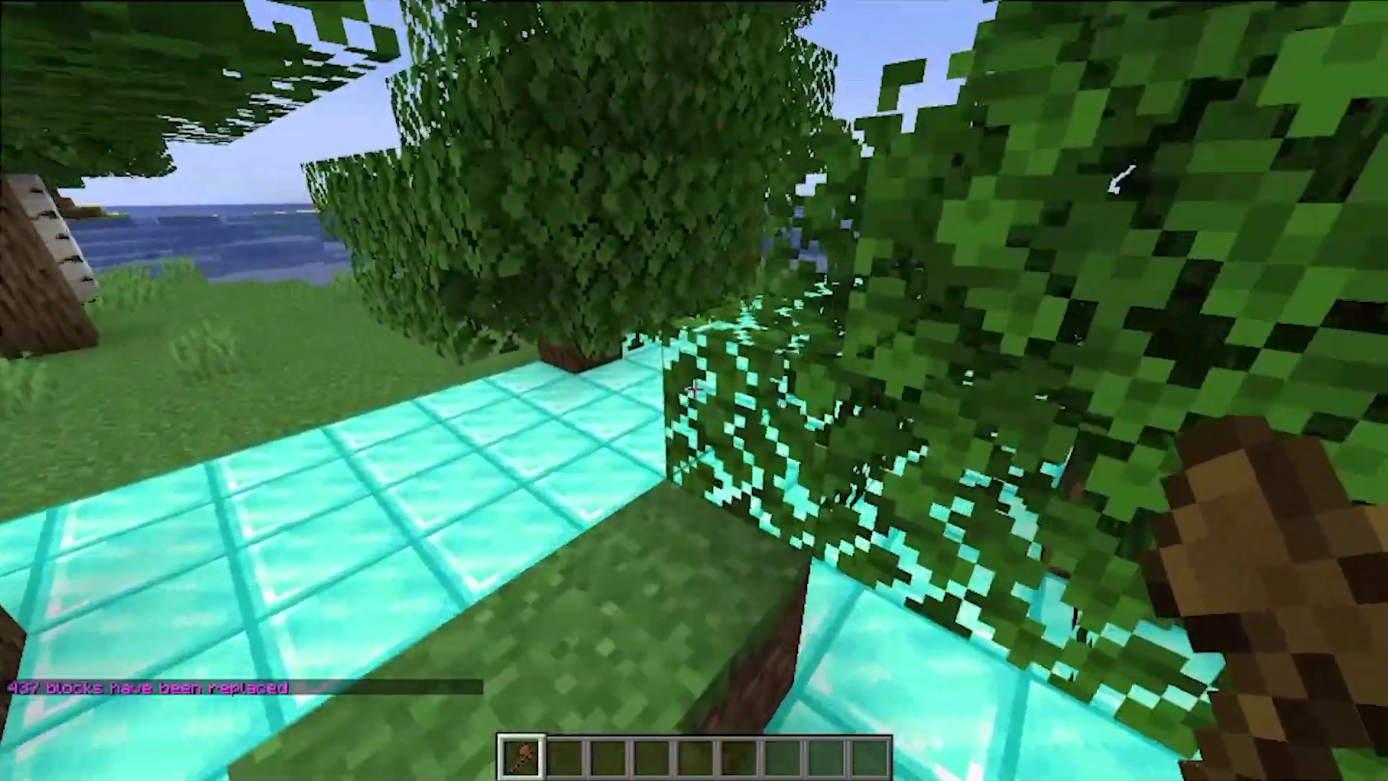
key(w)
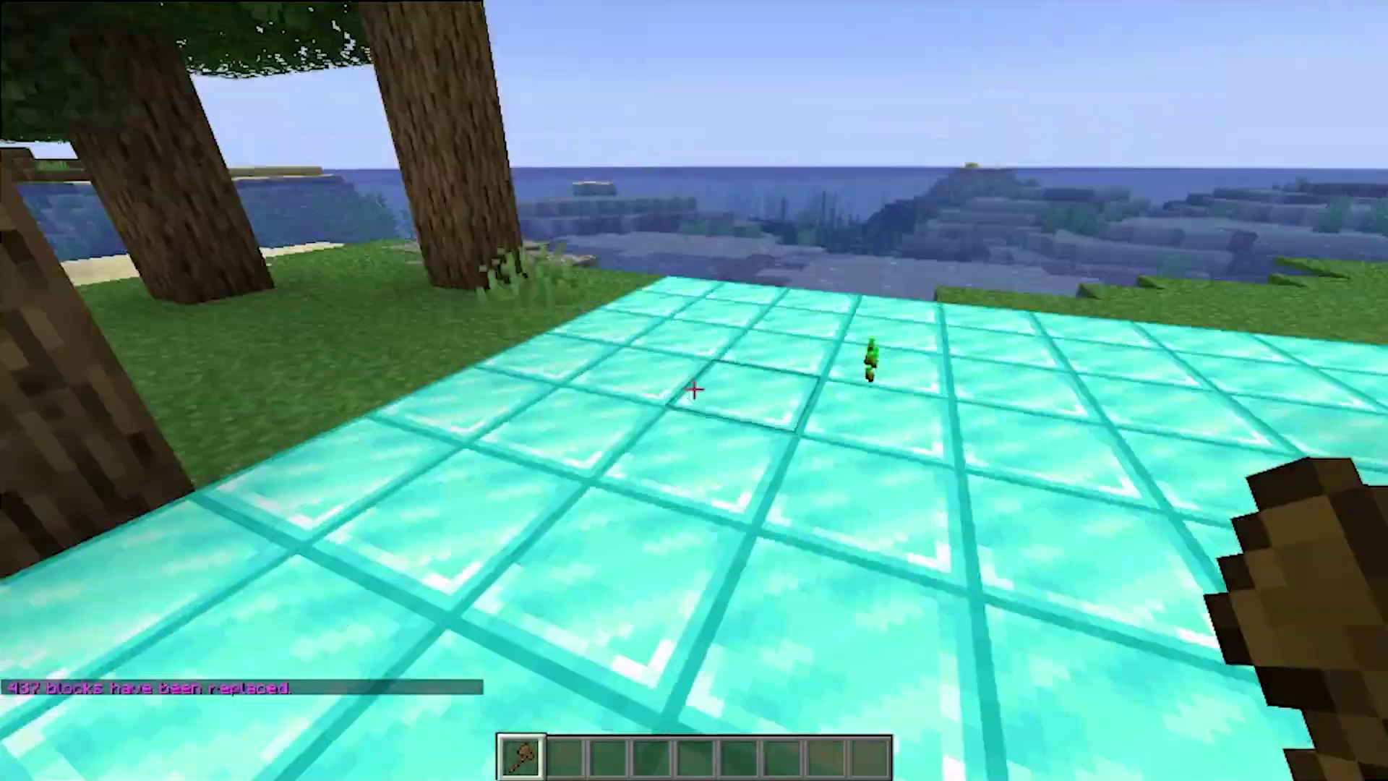
key(w)
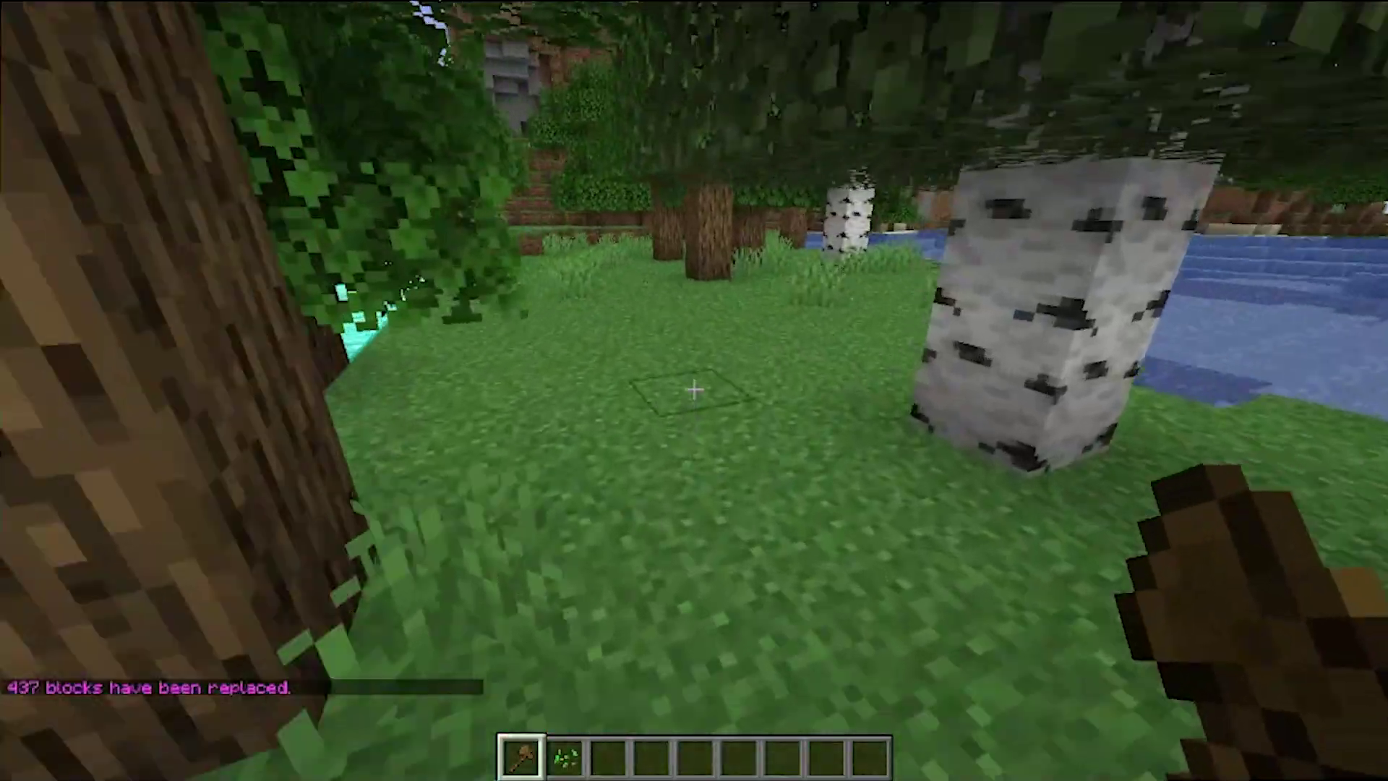
scroll(693, 390, down, 2)
key(e)
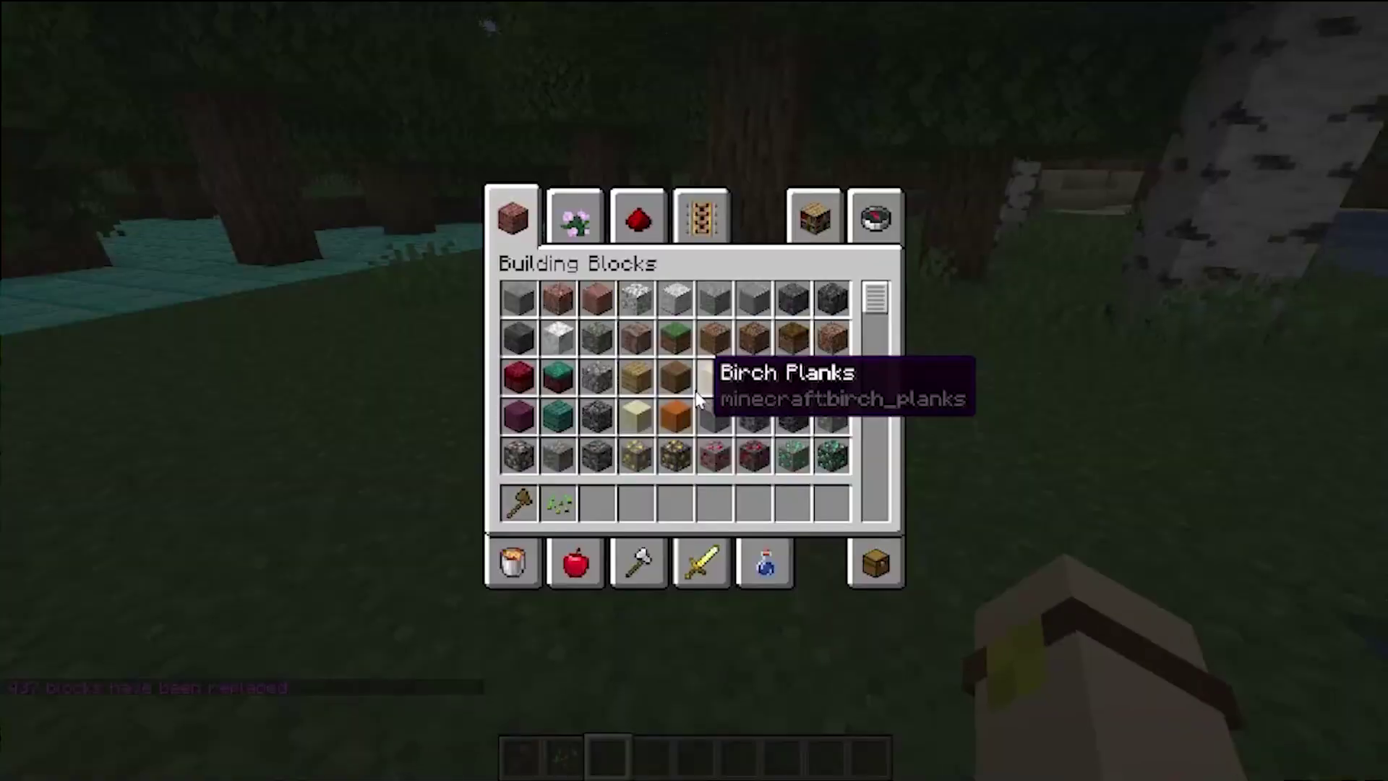
click(875, 217)
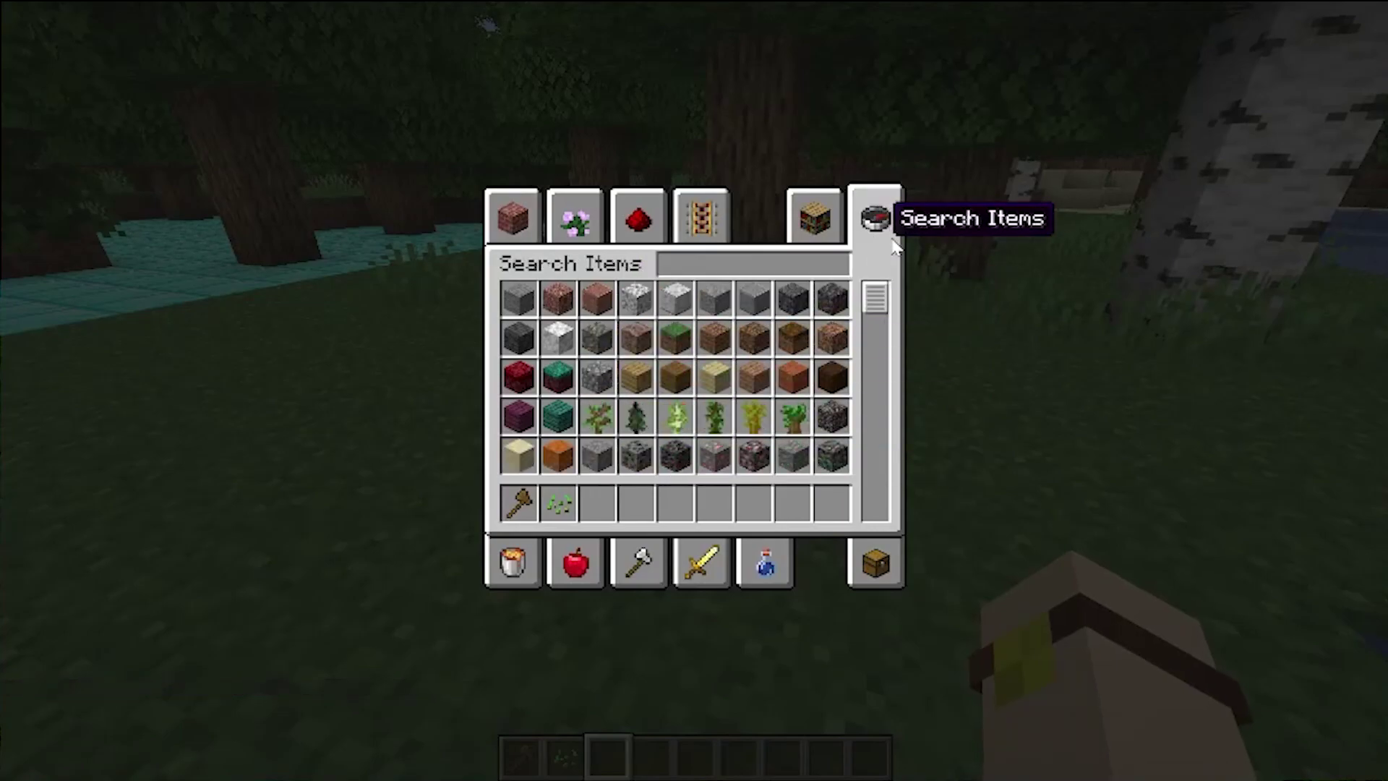
text(dia)
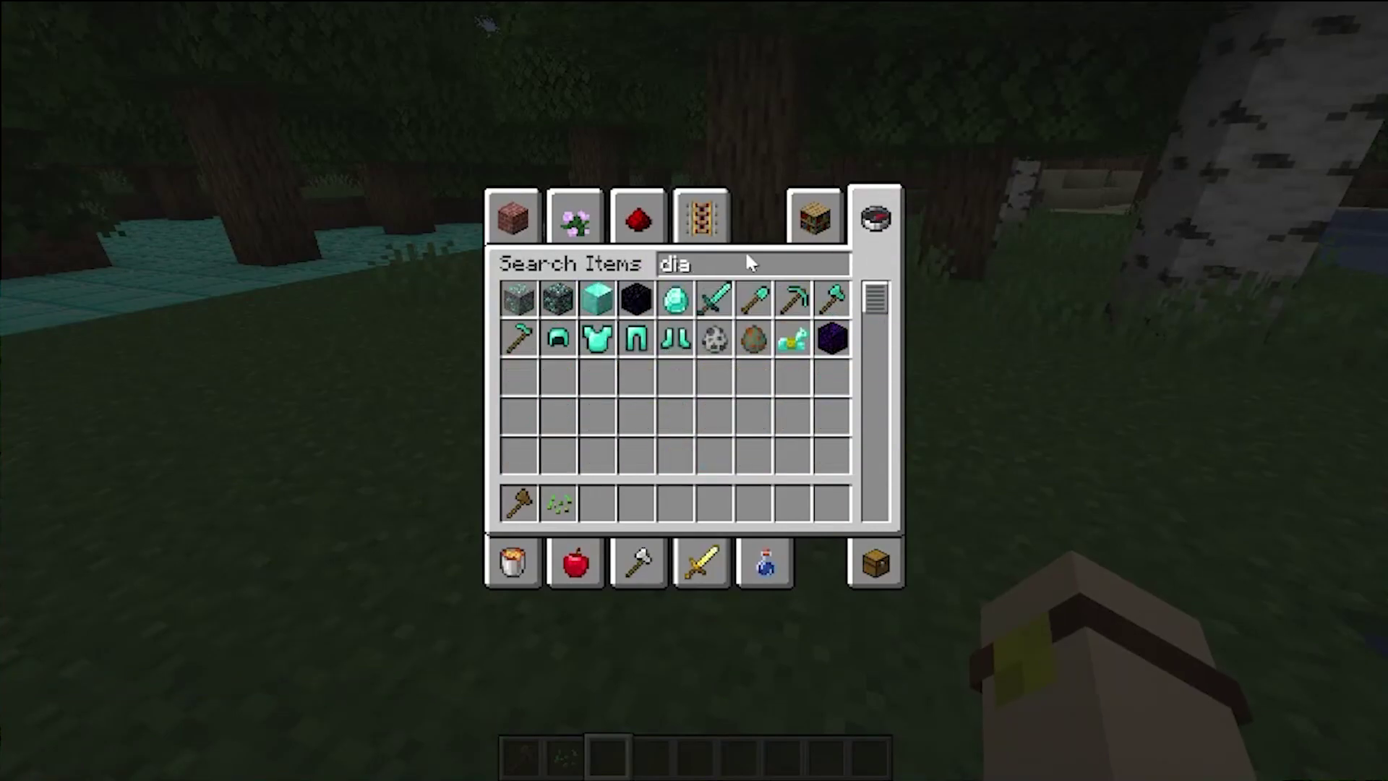
click(754, 298)
click(628, 506)
key(e)
scroll(694, 391, down, 1)
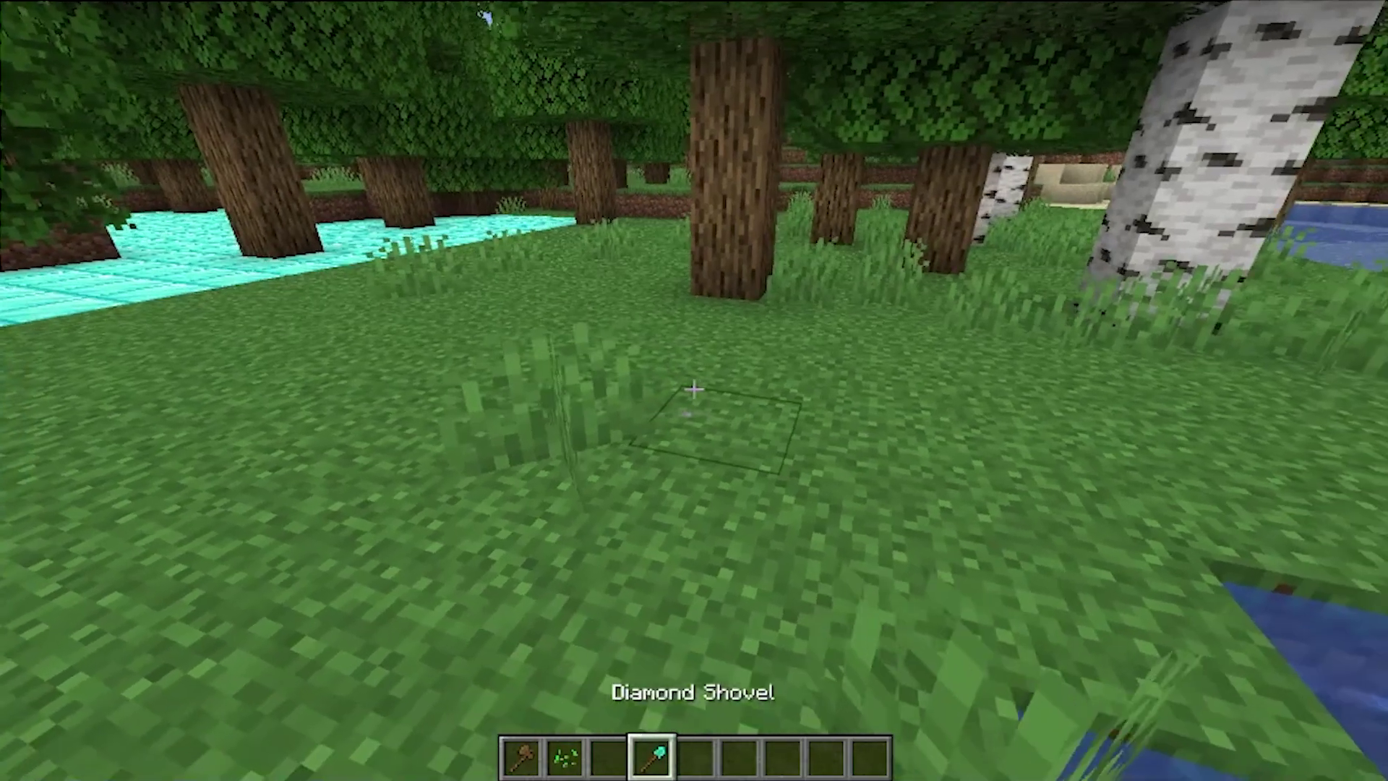
Step: Bind a gold block cylinder brush to the diamond shovel with //brush cylinder gold_block
key(slash)
text(/br)
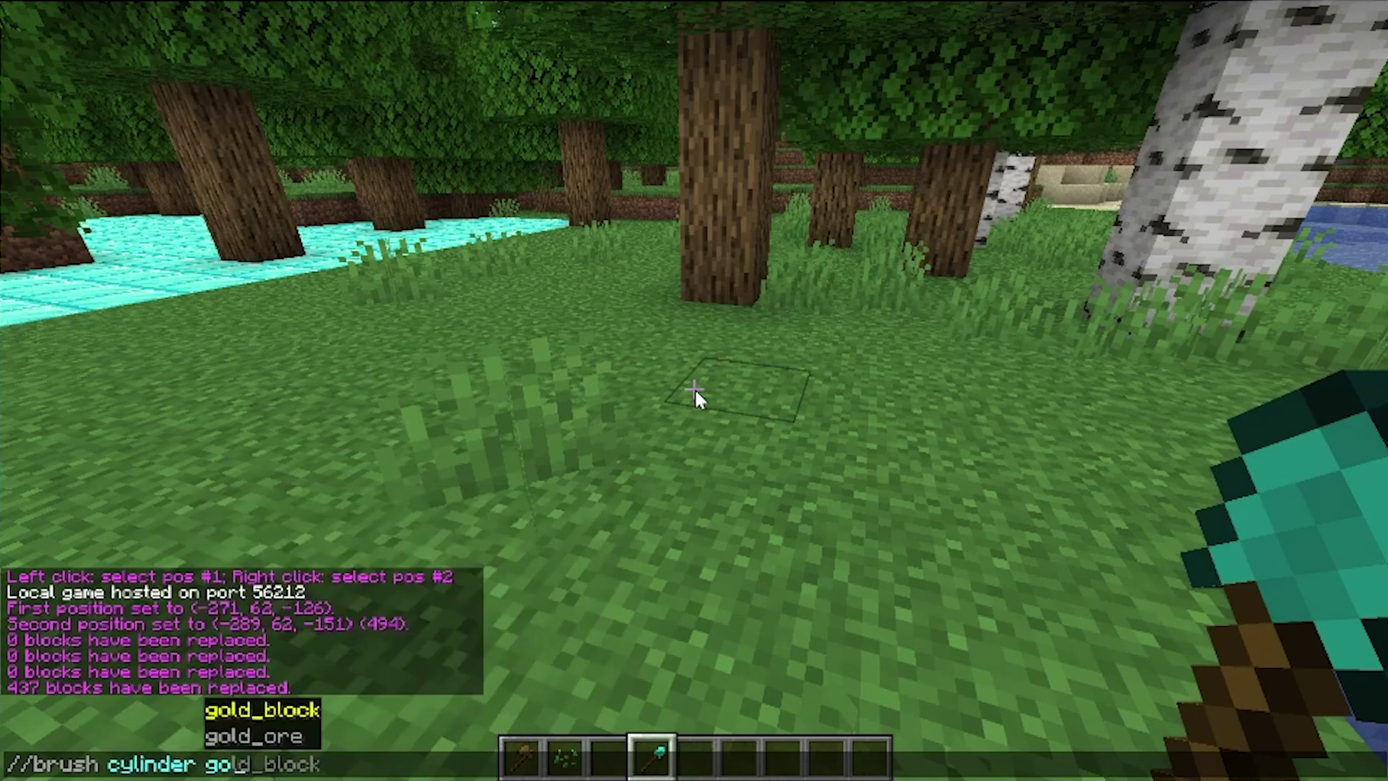
text(ush cylinder go)
key(Tab)
key(Return)
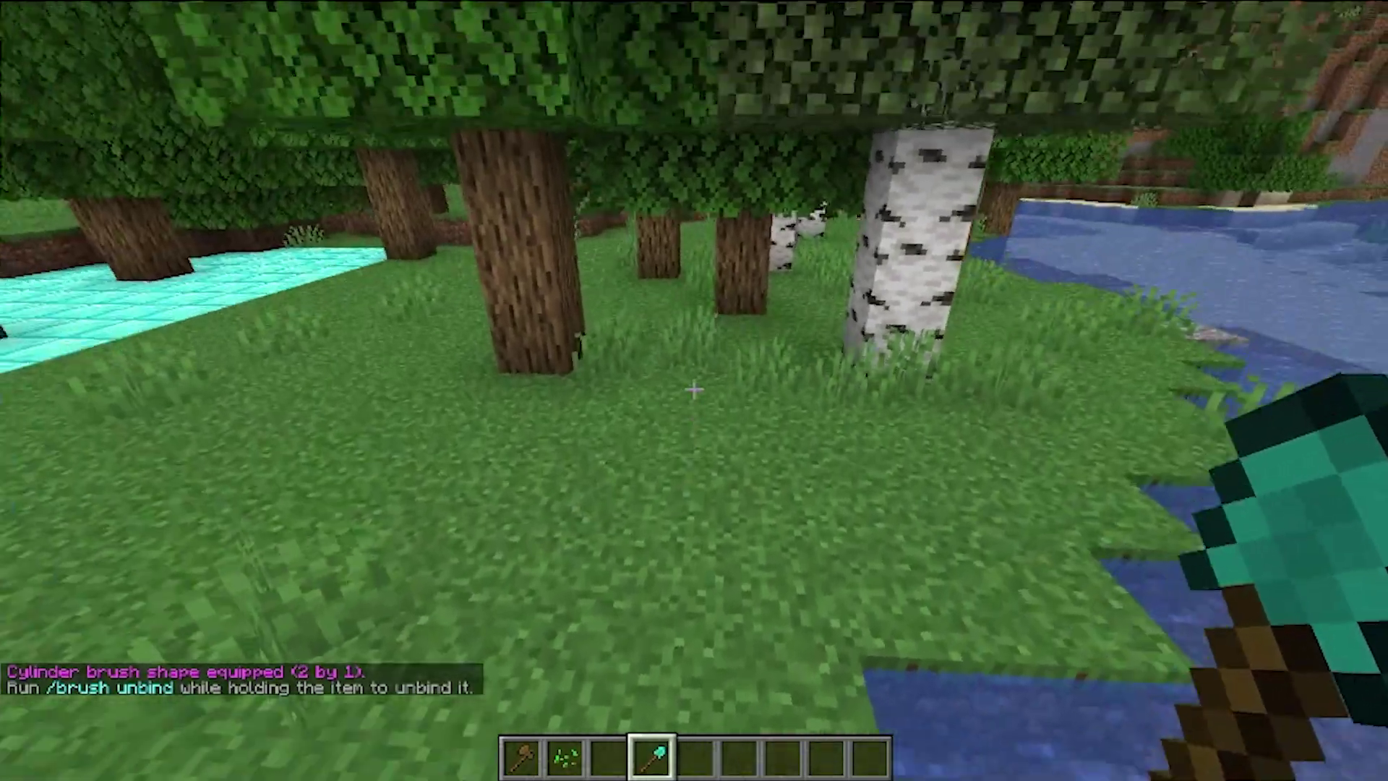
Step: Fly up and paint a winding gold path with the brush from the grassy shore across the water and along the sand island
key(space)
right_click(694, 390)
right_click(694, 391)
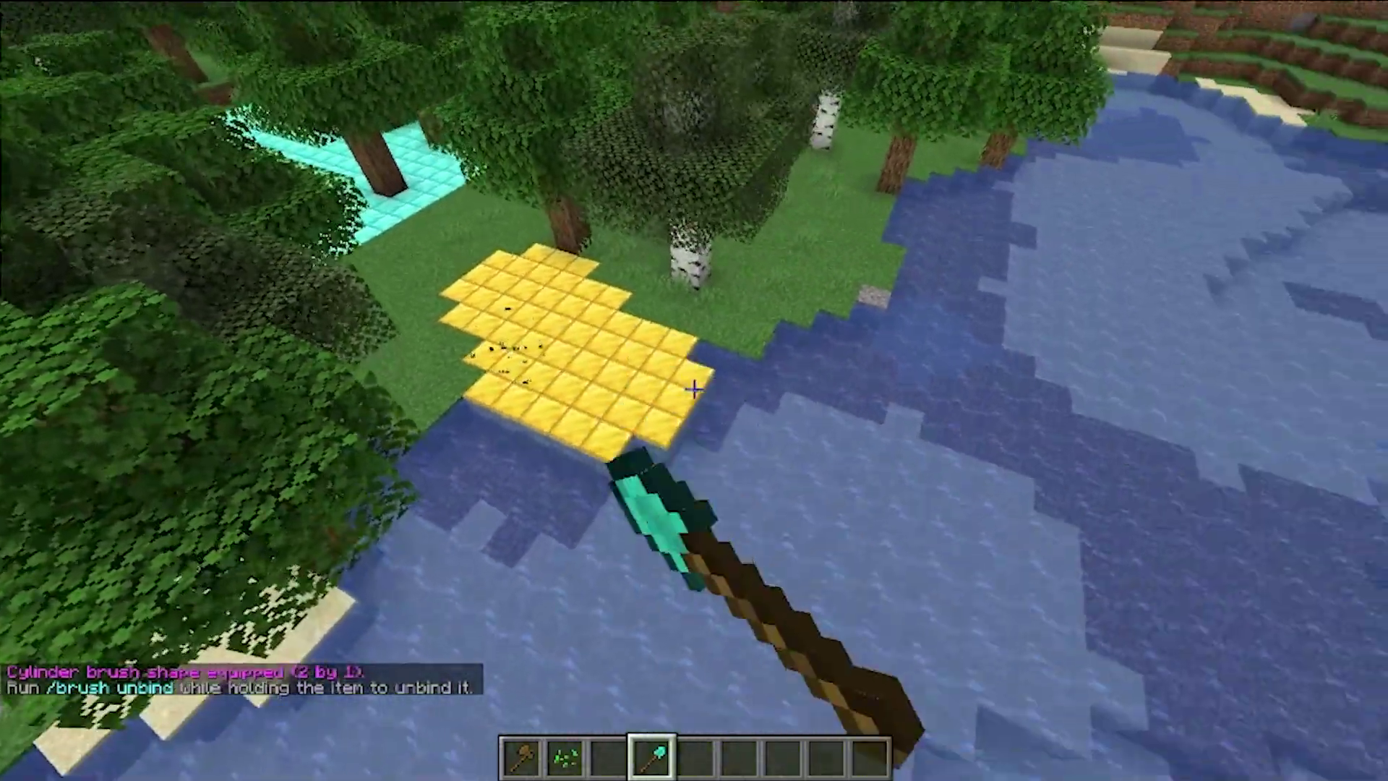
right_click(694, 390)
right_click(694, 391)
right_click(694, 390)
right_click(694, 390)
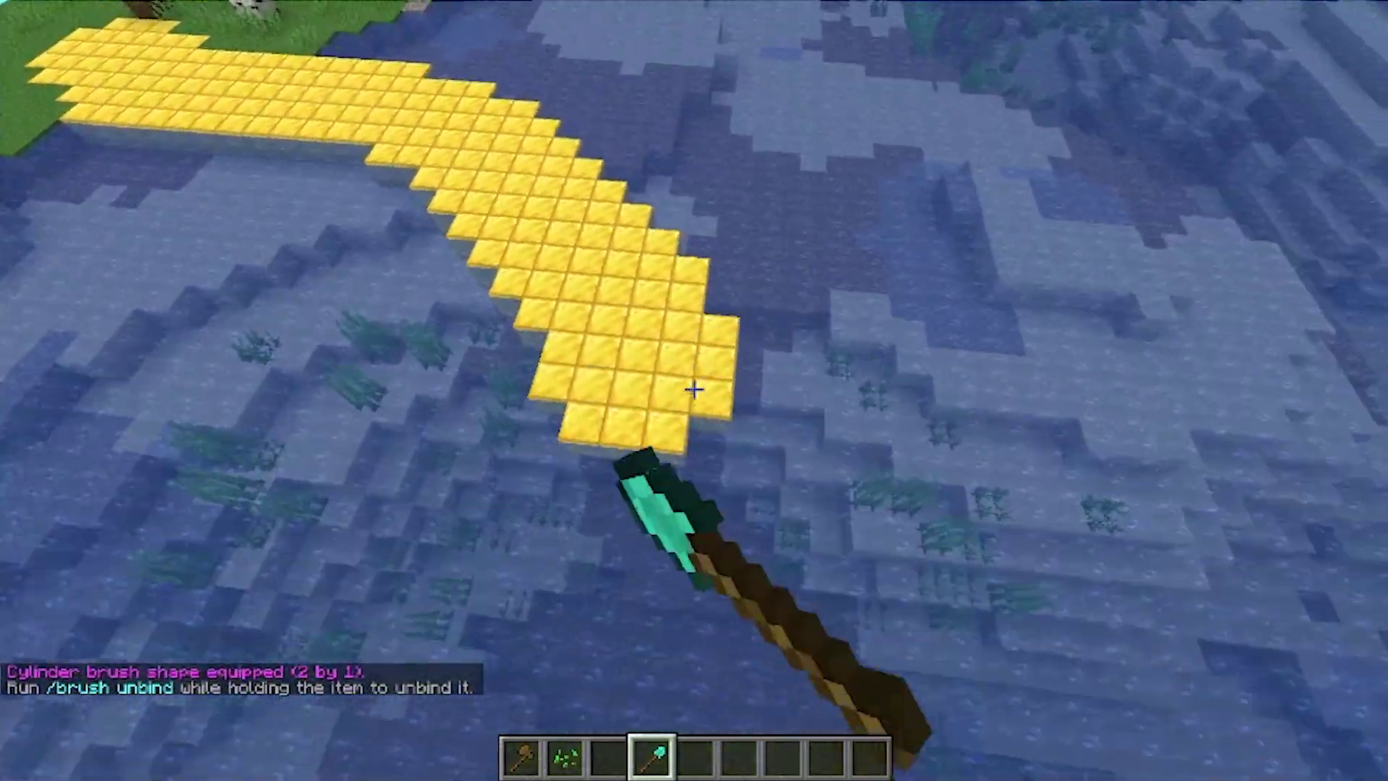
right_click(694, 390)
right_click(693, 391)
right_click(694, 390)
right_click(694, 391)
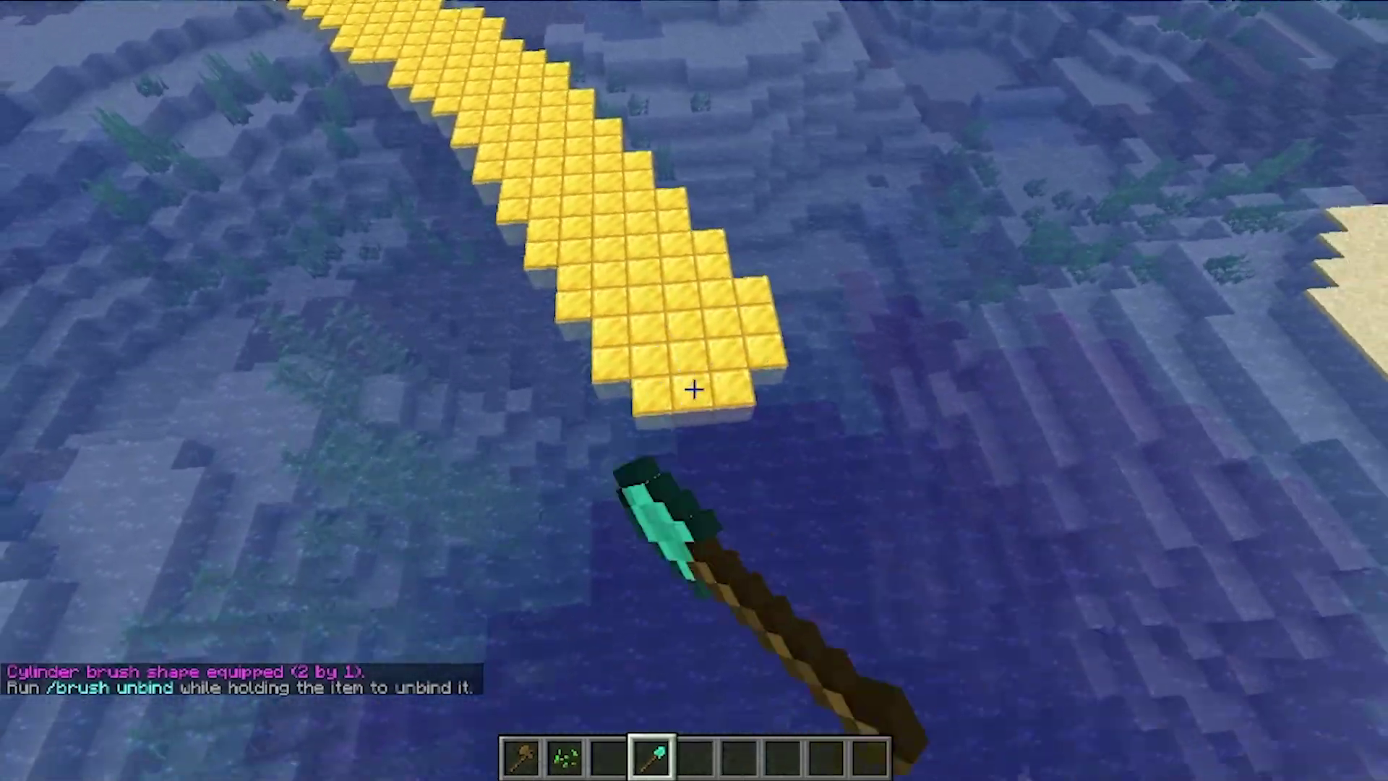
right_click(694, 390)
right_click(694, 391)
right_click(694, 390)
right_click(694, 391)
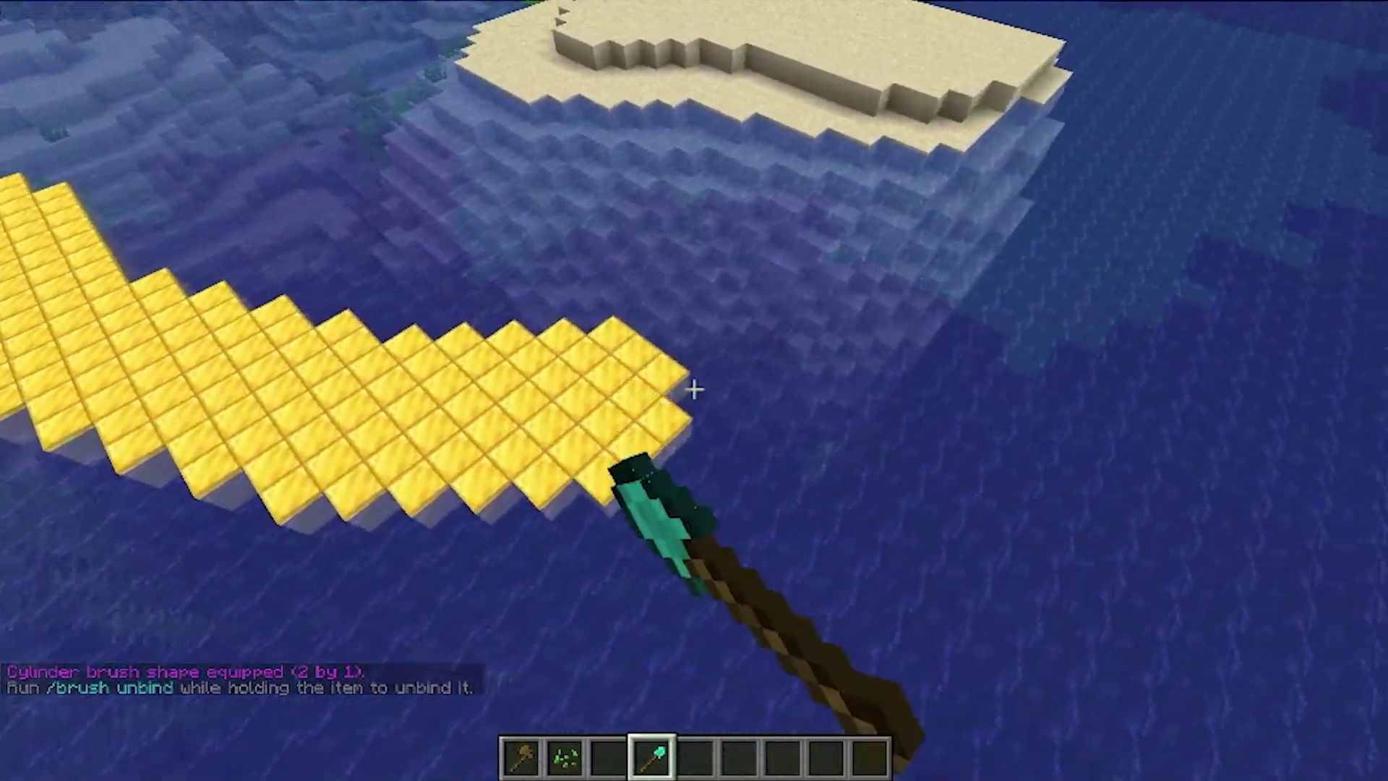
right_click(694, 390)
right_click(694, 390)
right_click(694, 390)
right_click(694, 390)
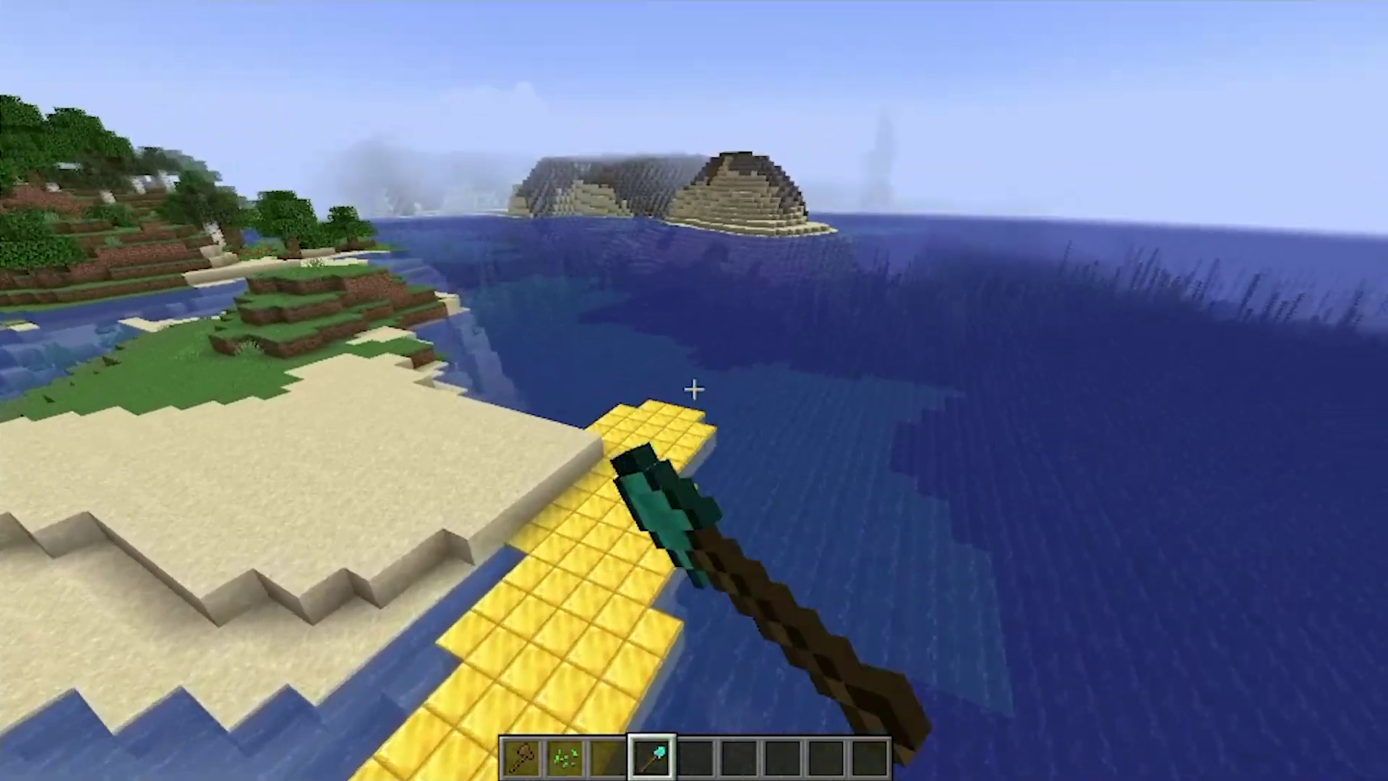
Step: Extend the gold path with the brush from the sand island across the open sea and along the sandy, tree-covered islands
right_click(694, 390)
right_click(694, 390)
right_click(694, 390)
right_click(694, 390)
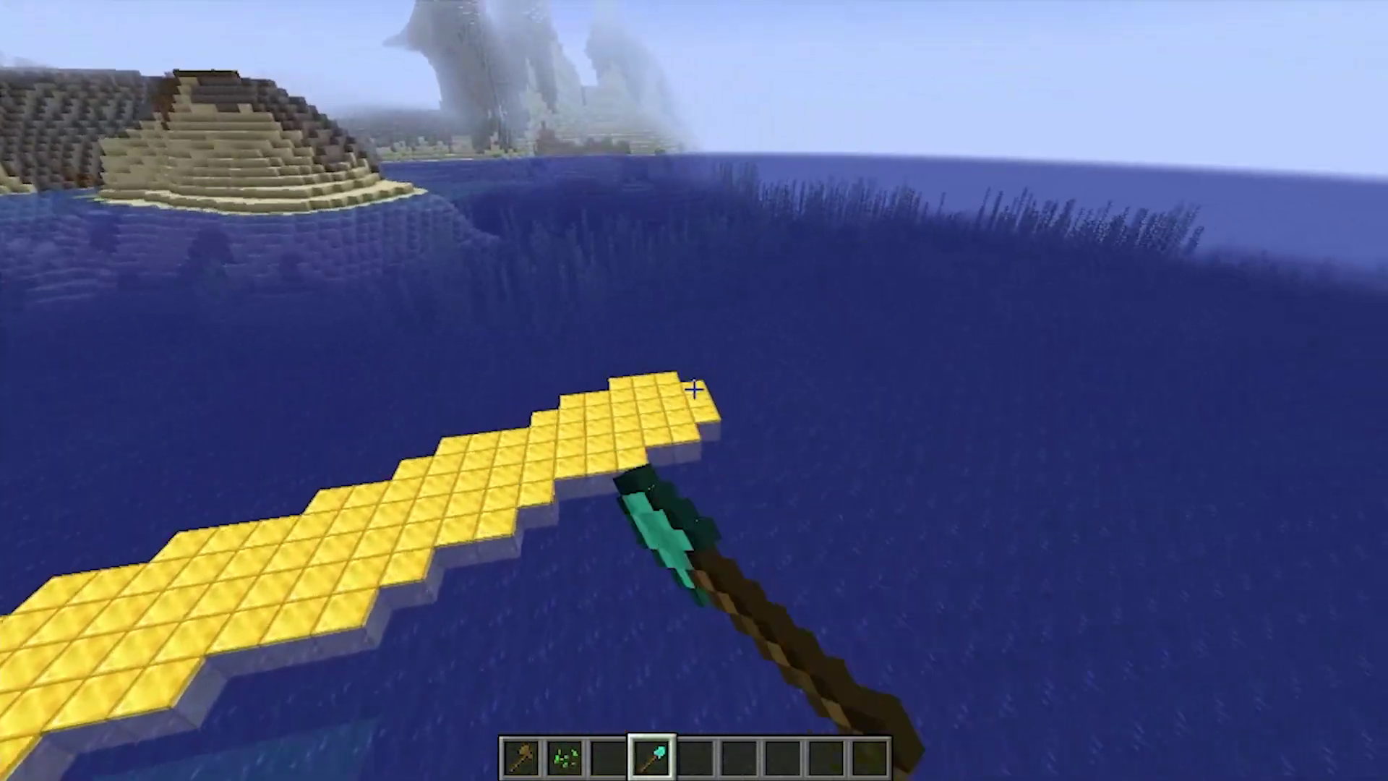
right_click(694, 390)
right_click(694, 390)
right_click(694, 390)
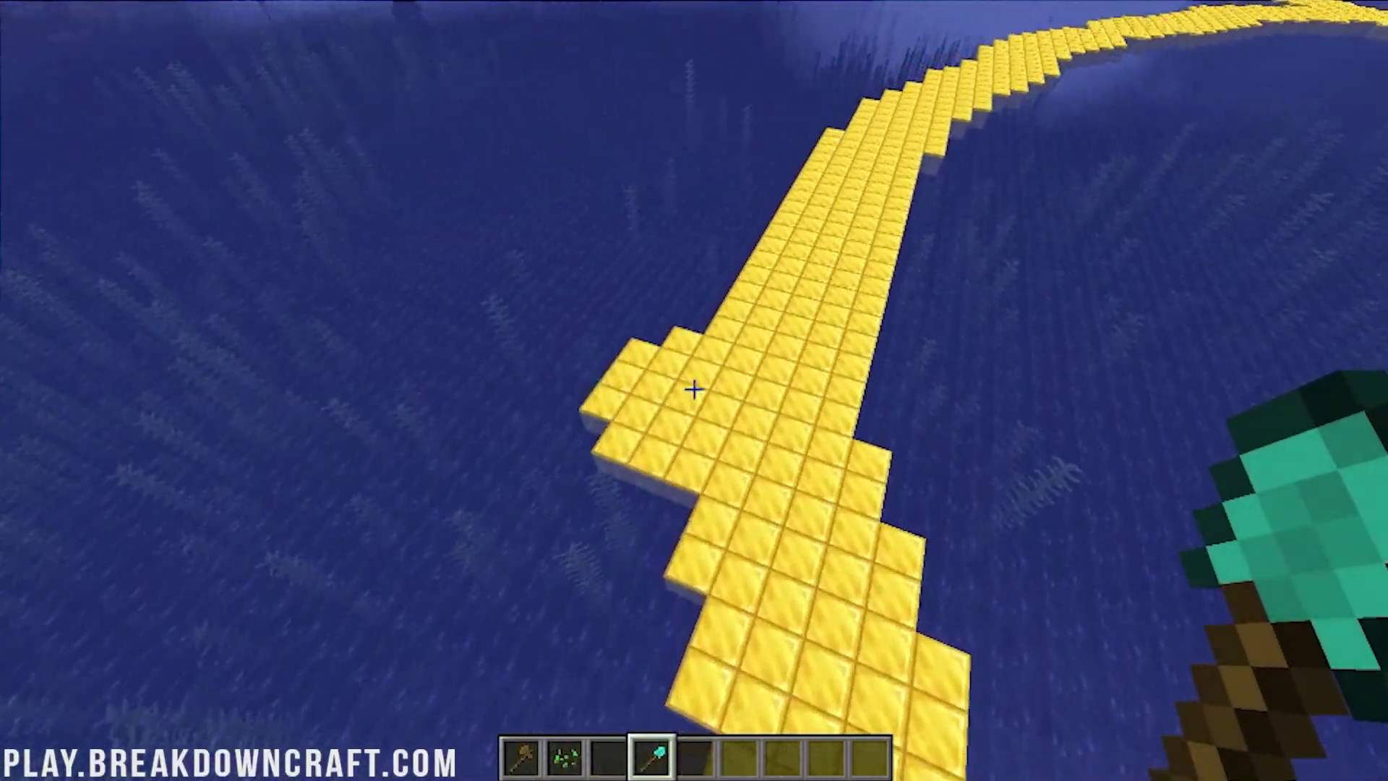
right_click(693, 390)
click(694, 390)
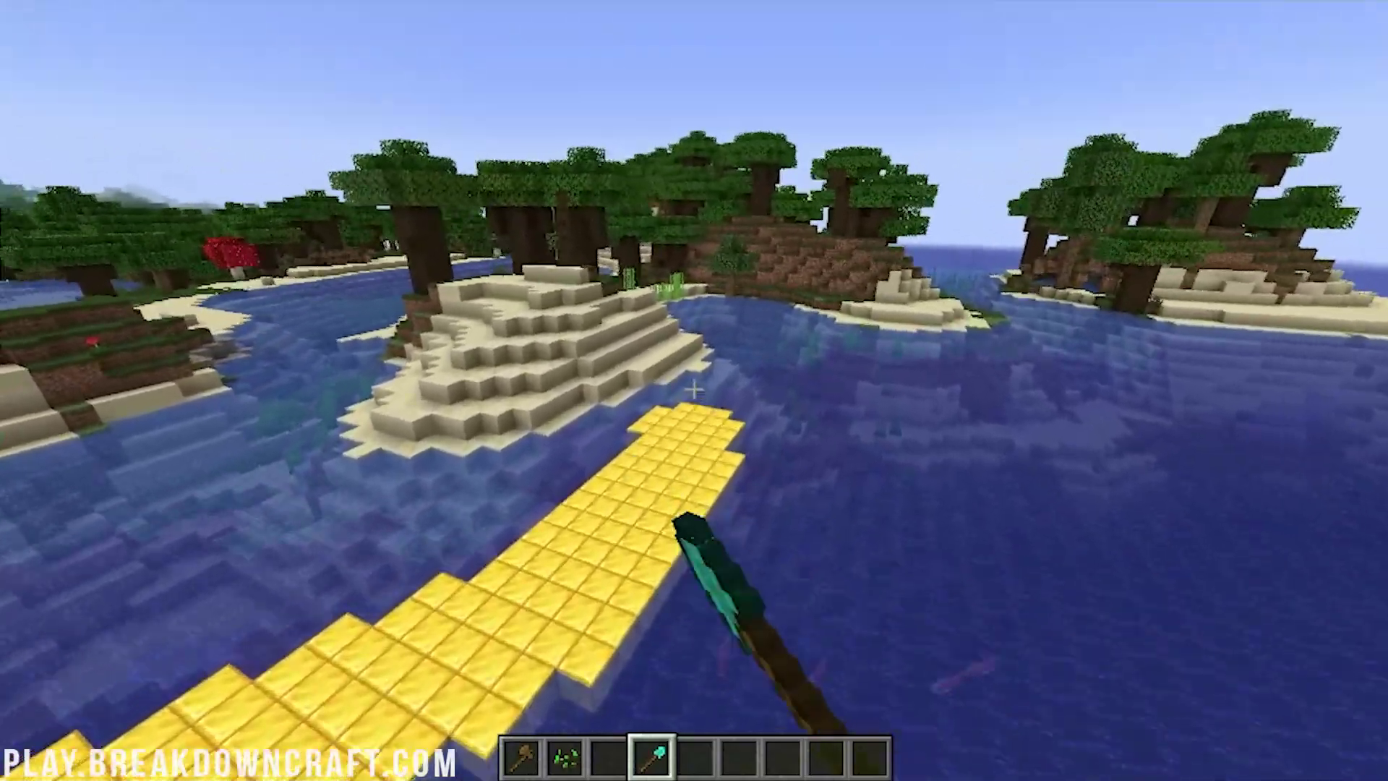
key(w)
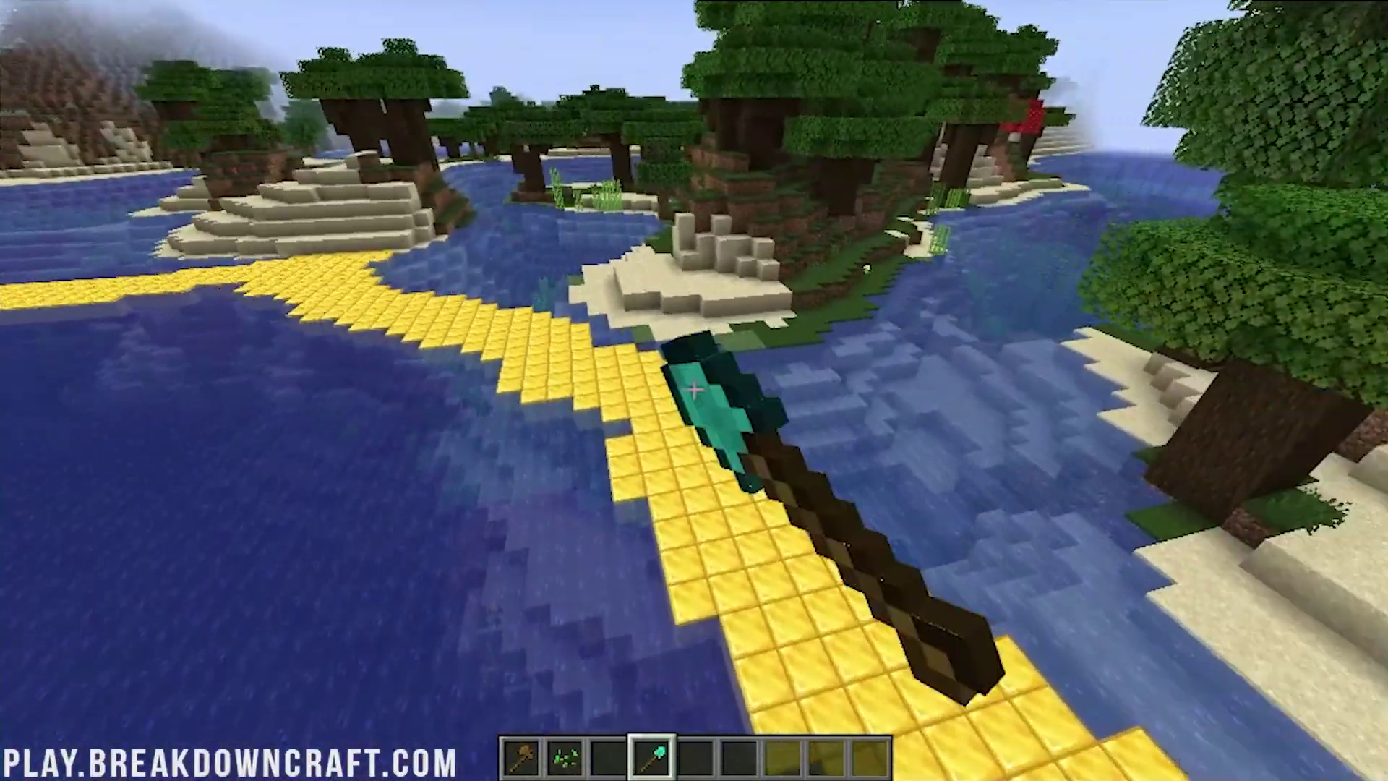
Step: Fly back to the bend by the sand island and paint a gold branch across the sea toward the sandy, forested shore
key(w)
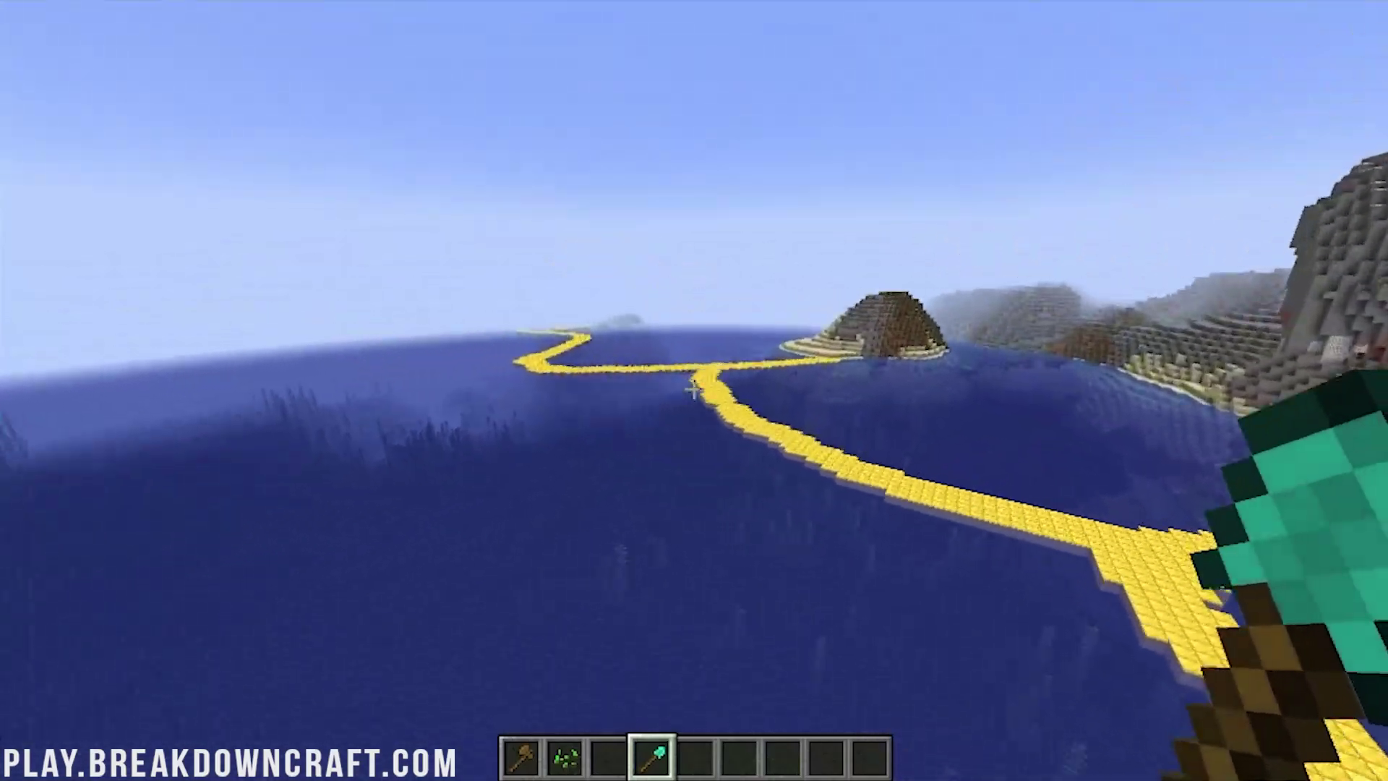
key(w)
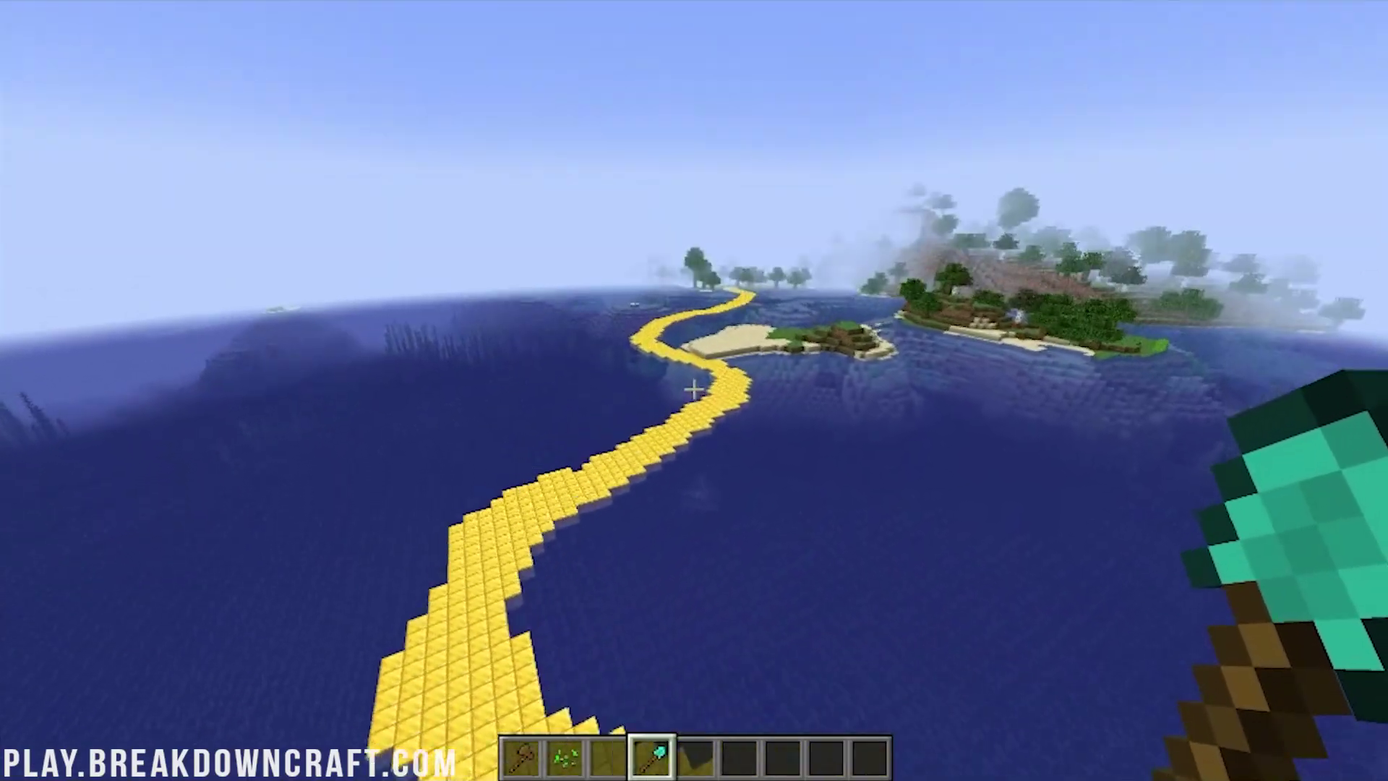
key(w)
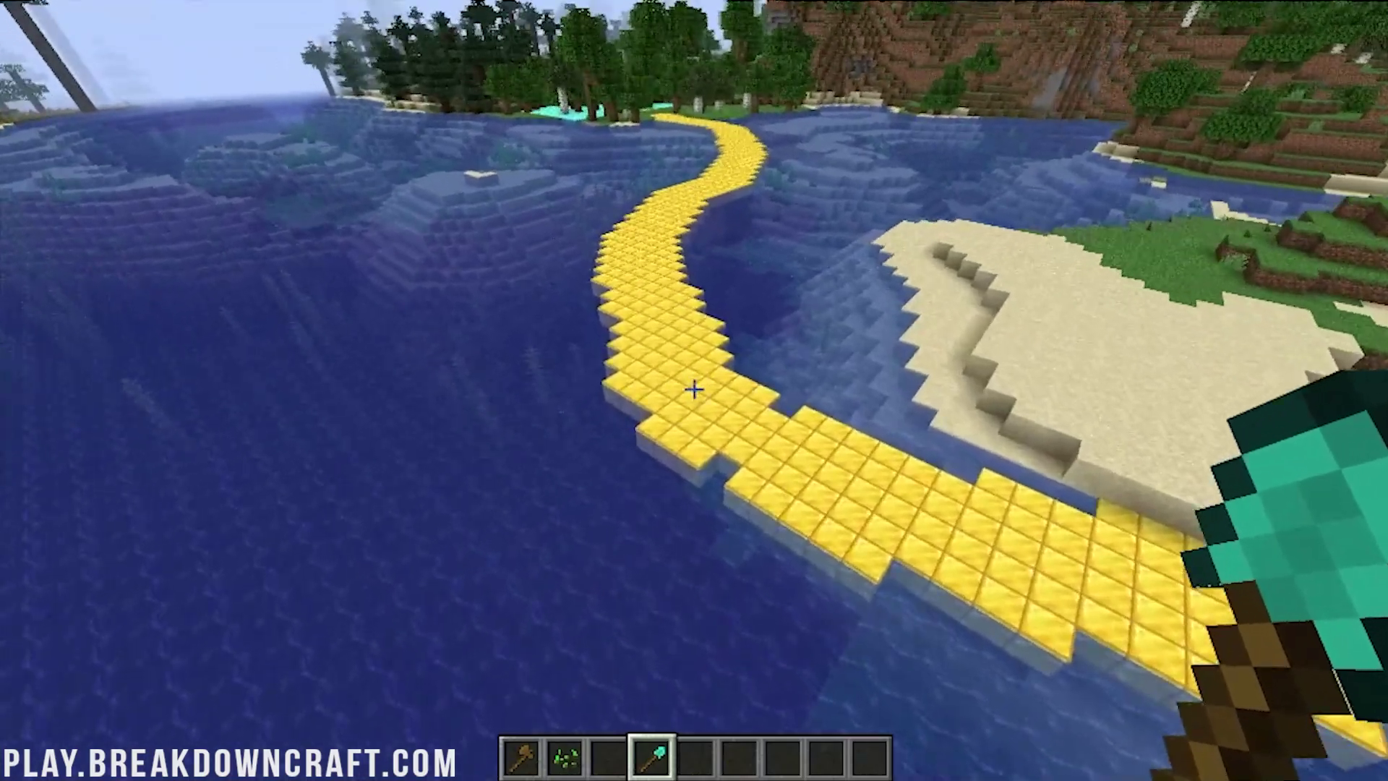
click(693, 389)
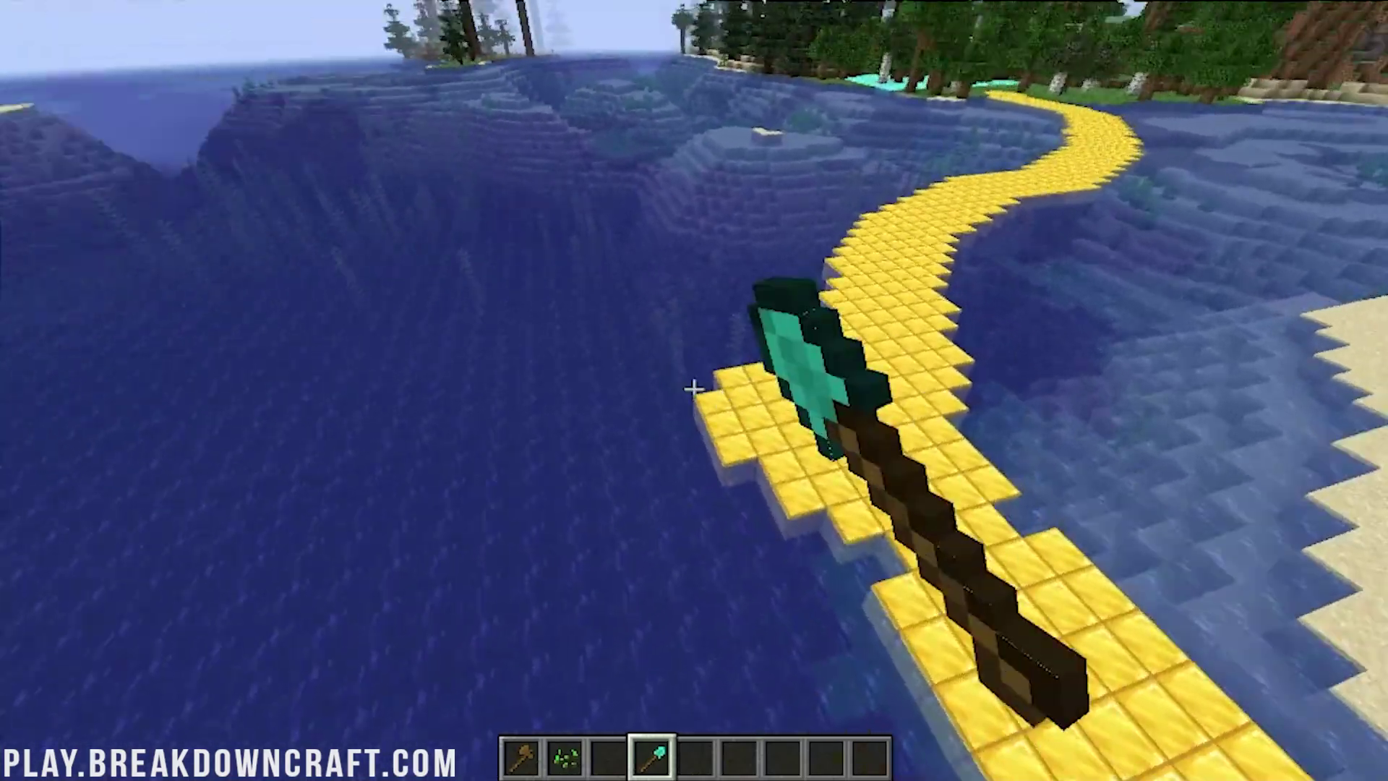
key(w)
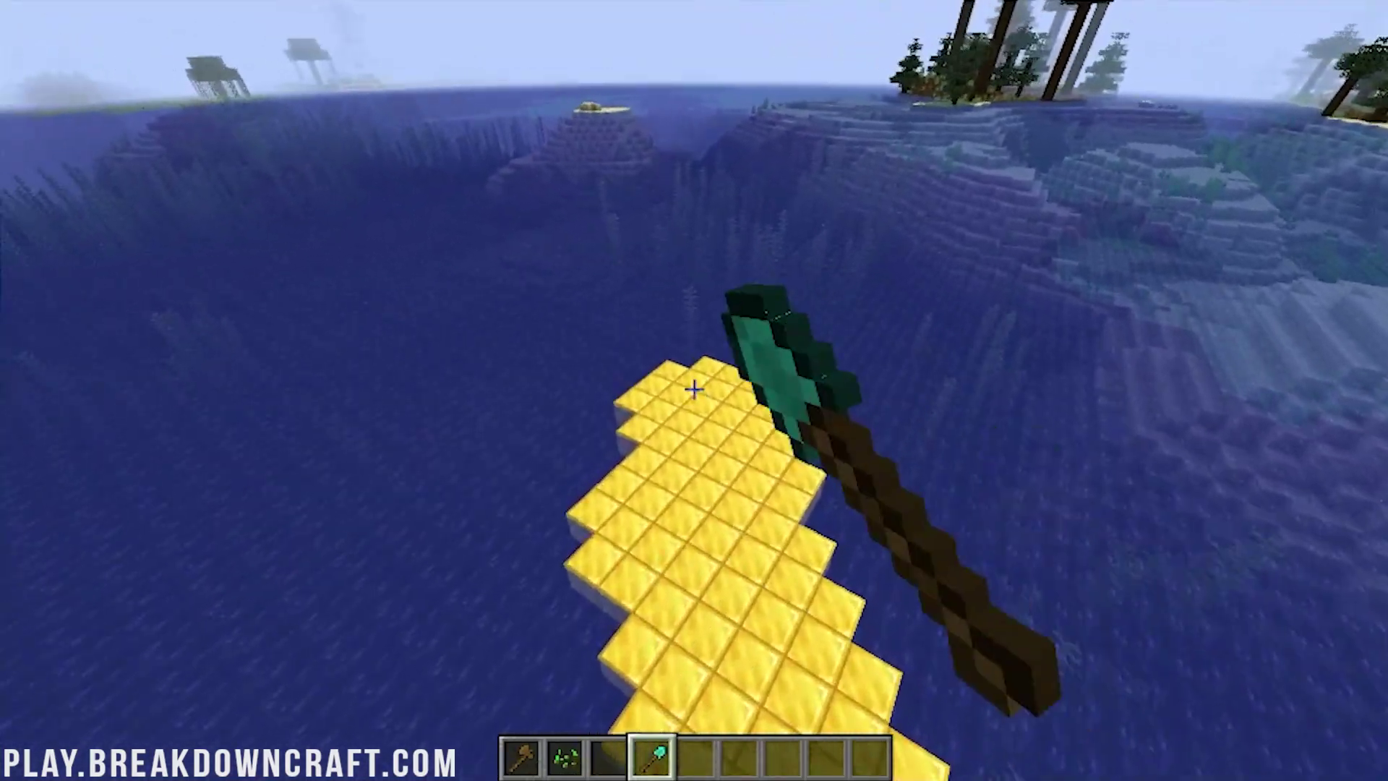
click(693, 389)
click(692, 389)
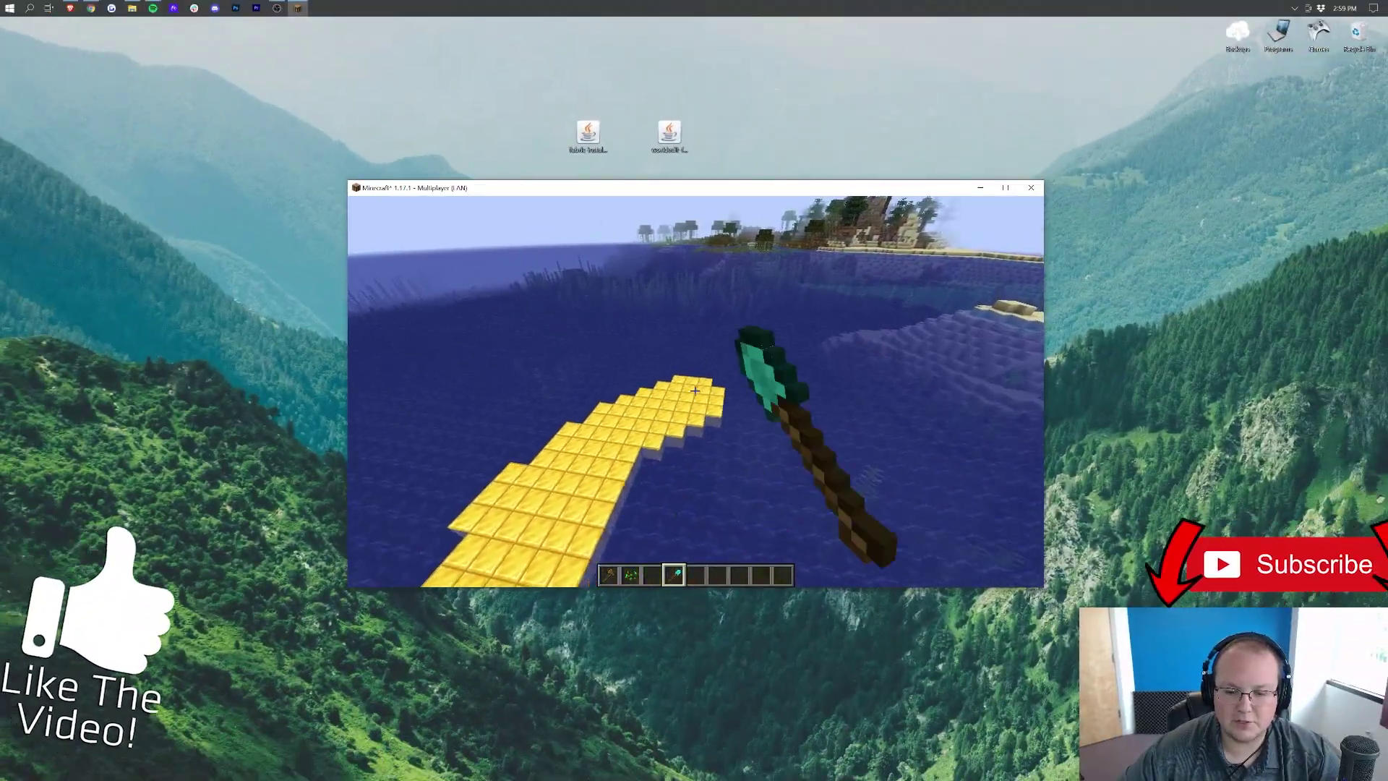
click(695, 390)
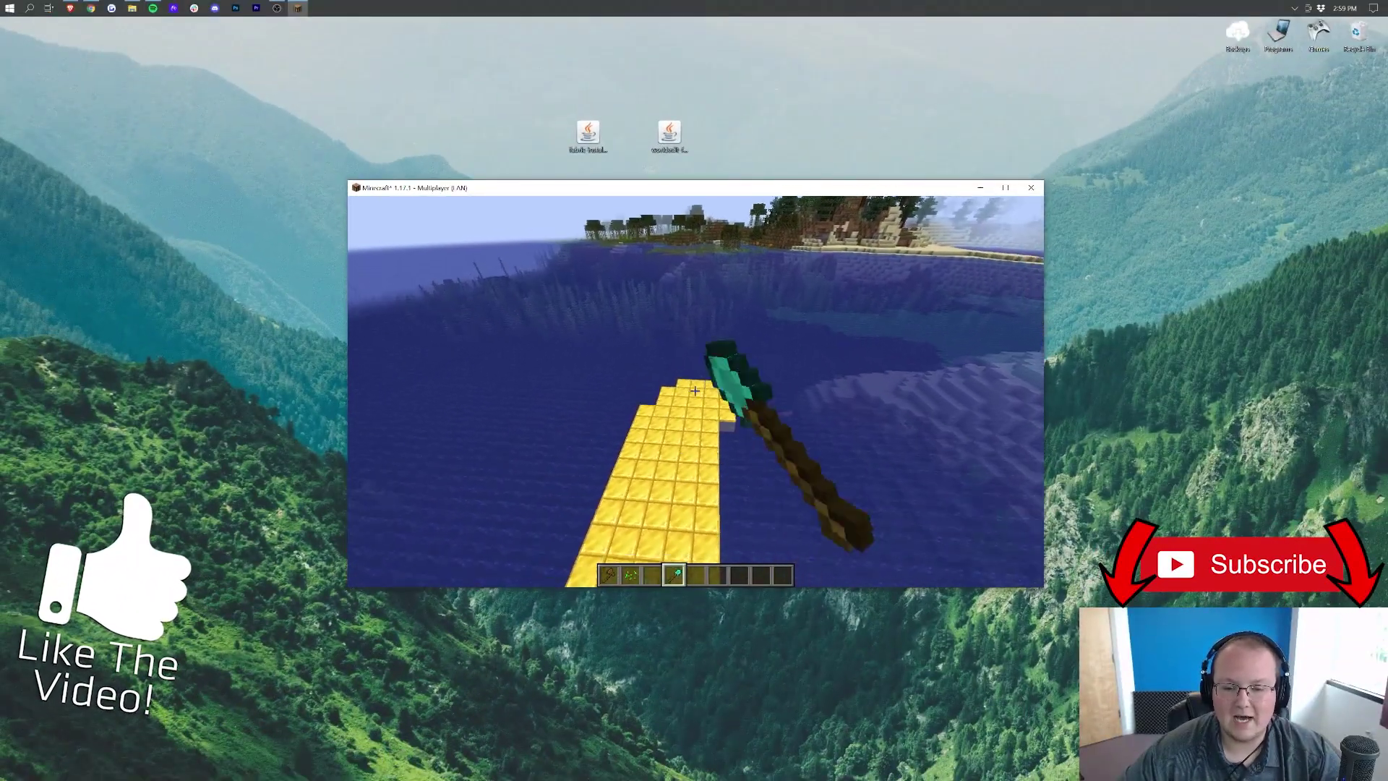
click(694, 390)
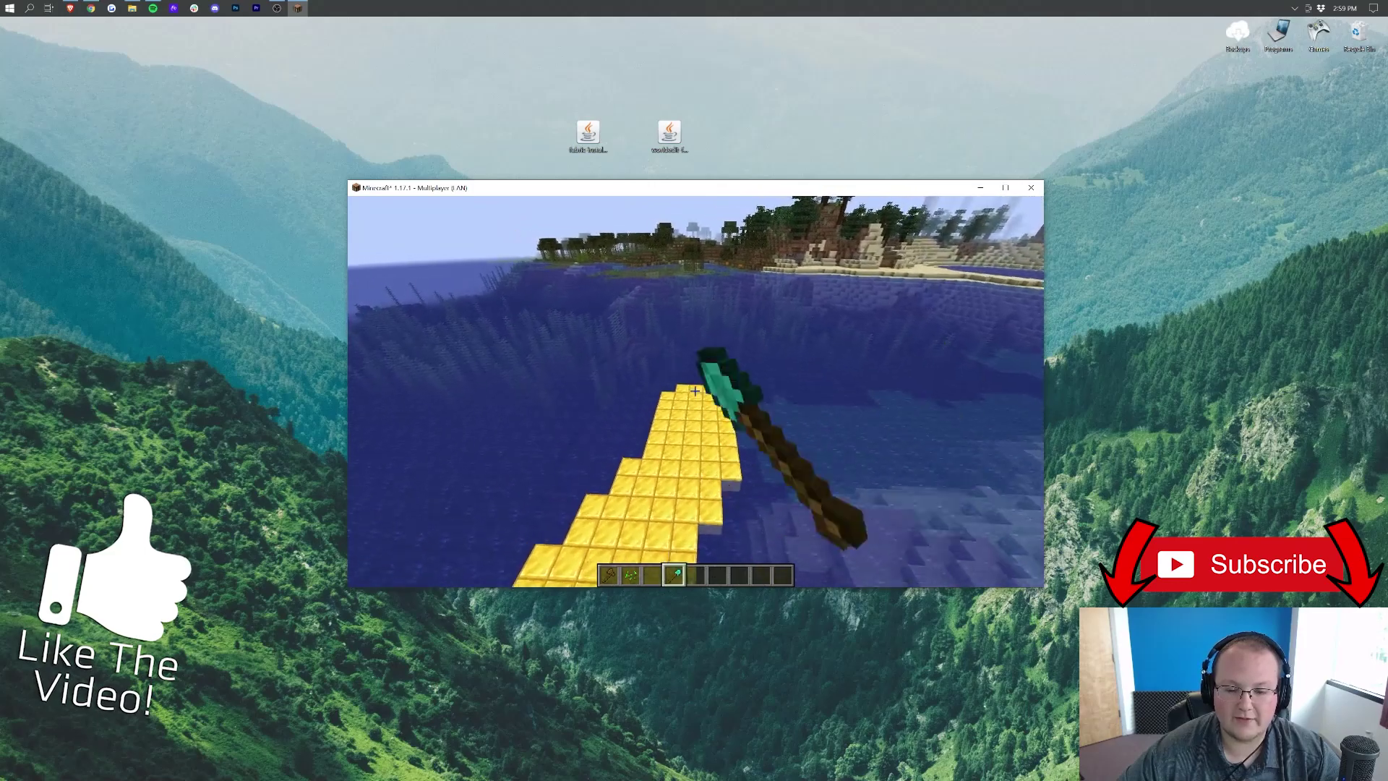
click(695, 391)
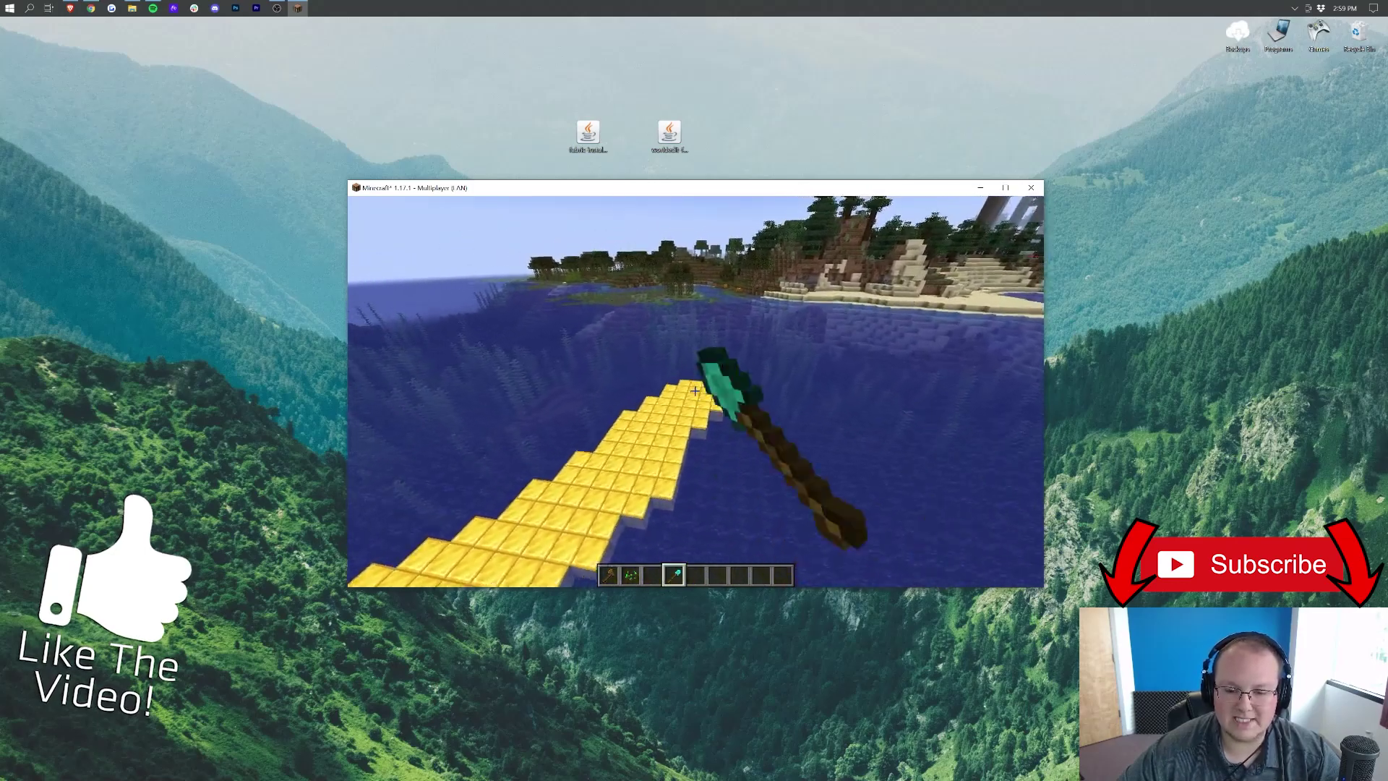
click(694, 390)
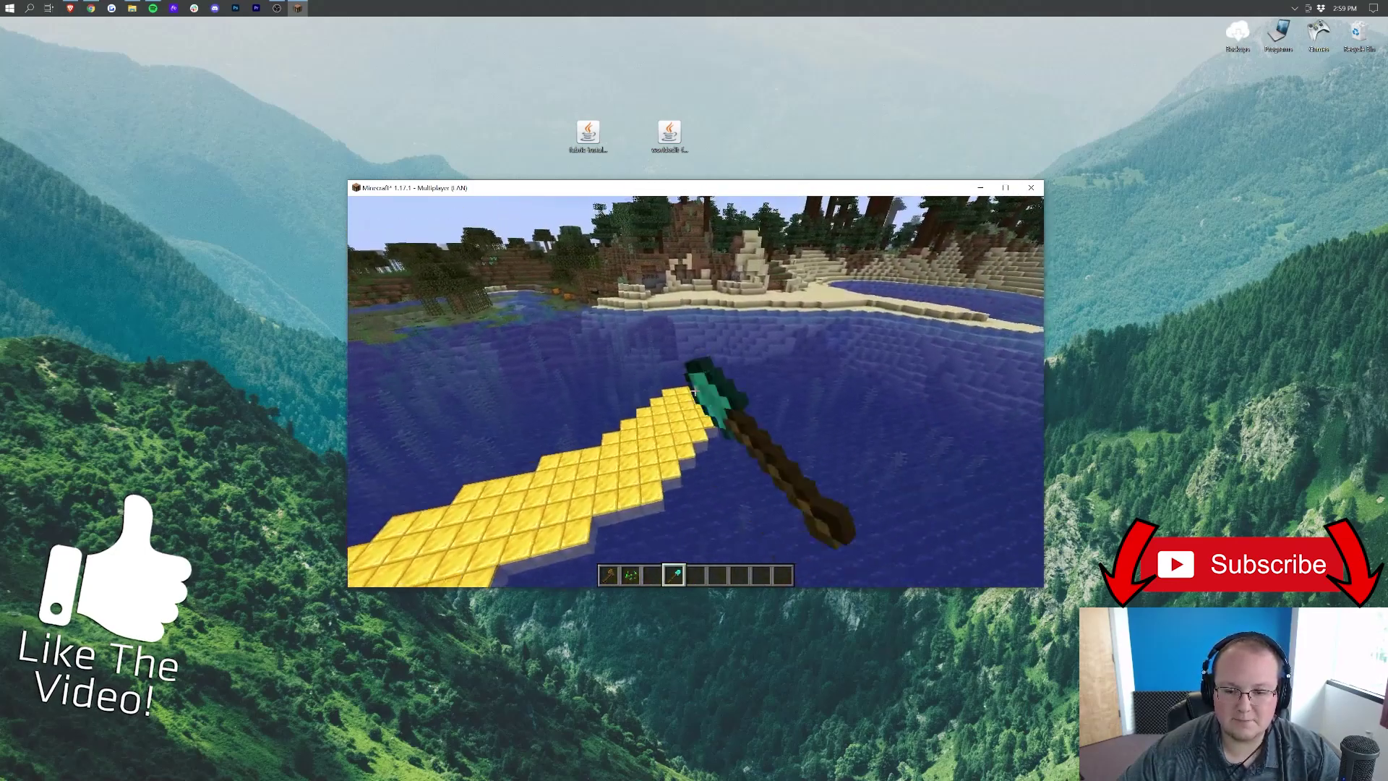
click(695, 390)
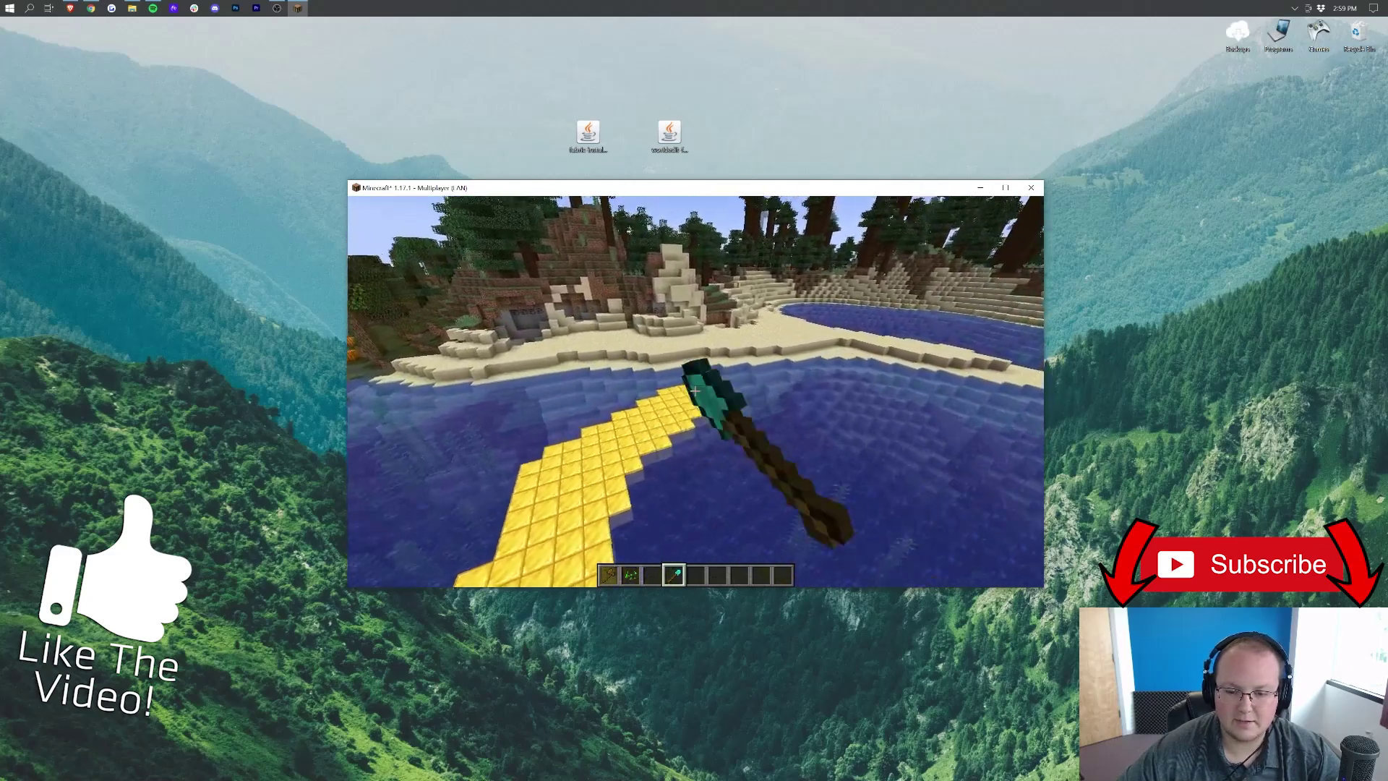